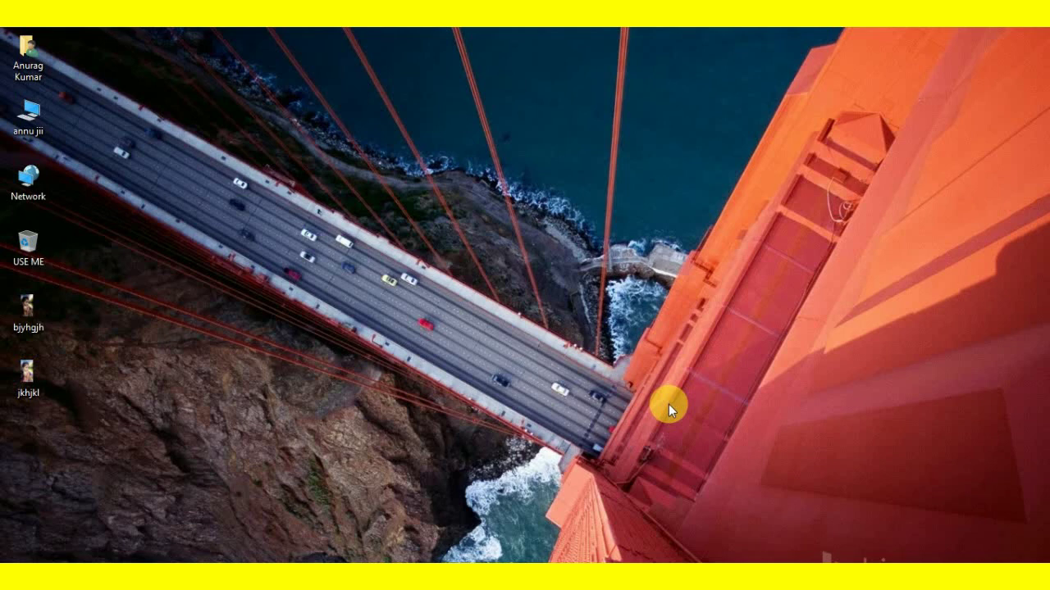
Step: Refresh the desktop twice from its right-click menu
right_click(398, 143)
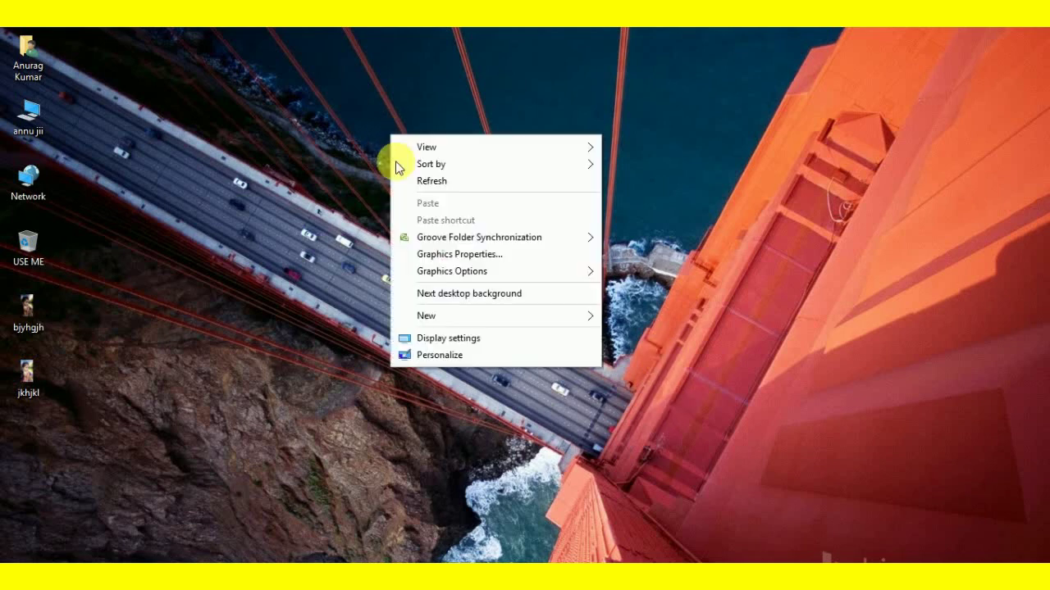
click(413, 181)
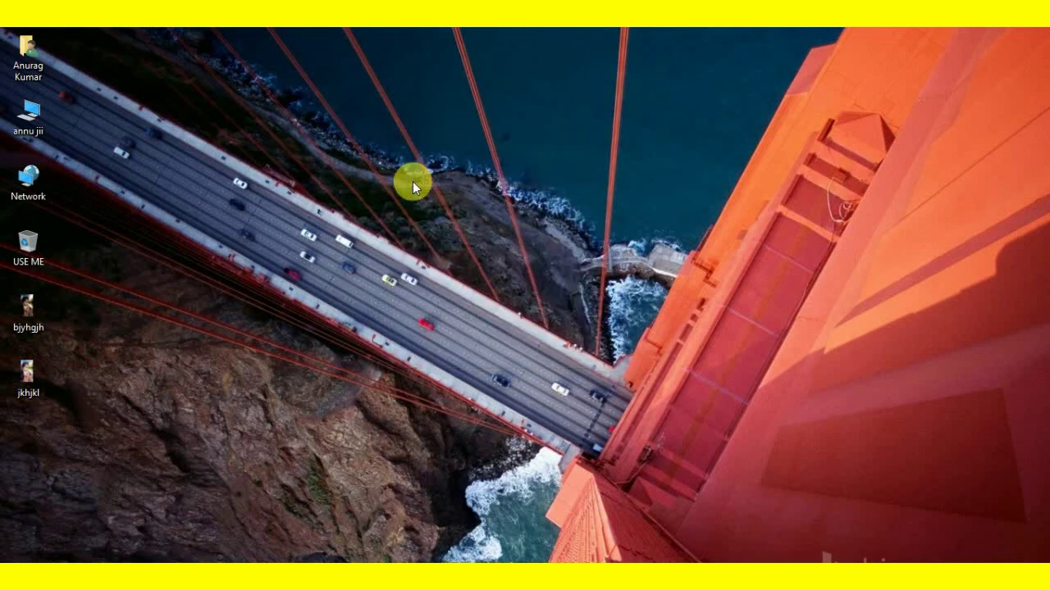
right_click(321, 82)
click(350, 127)
Step: Browse from This PC into Documents > Ms woard and select the BIO DATA file
double_click(34, 115)
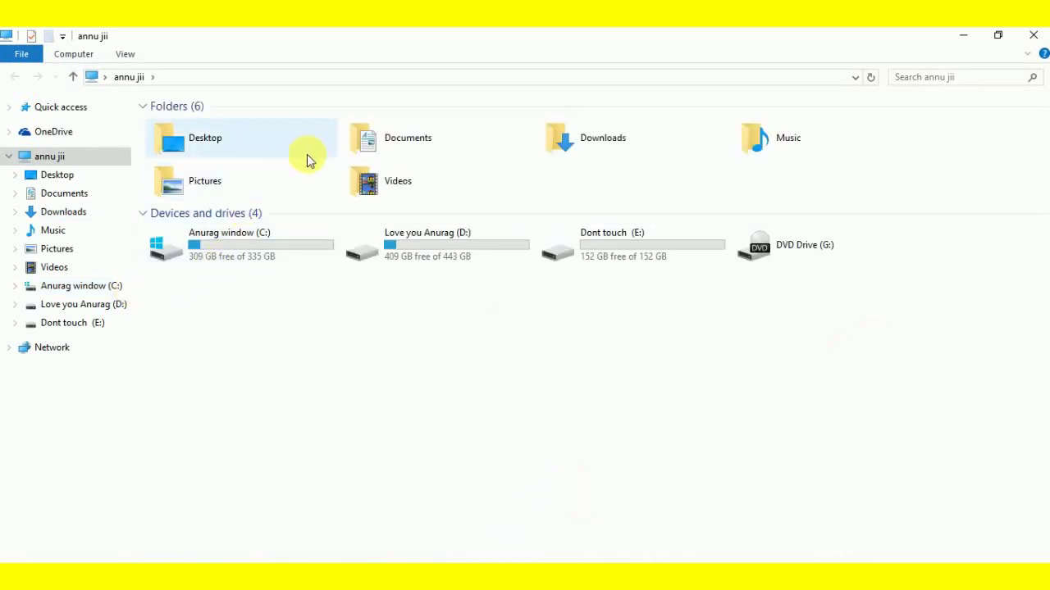
double_click(366, 143)
click(277, 179)
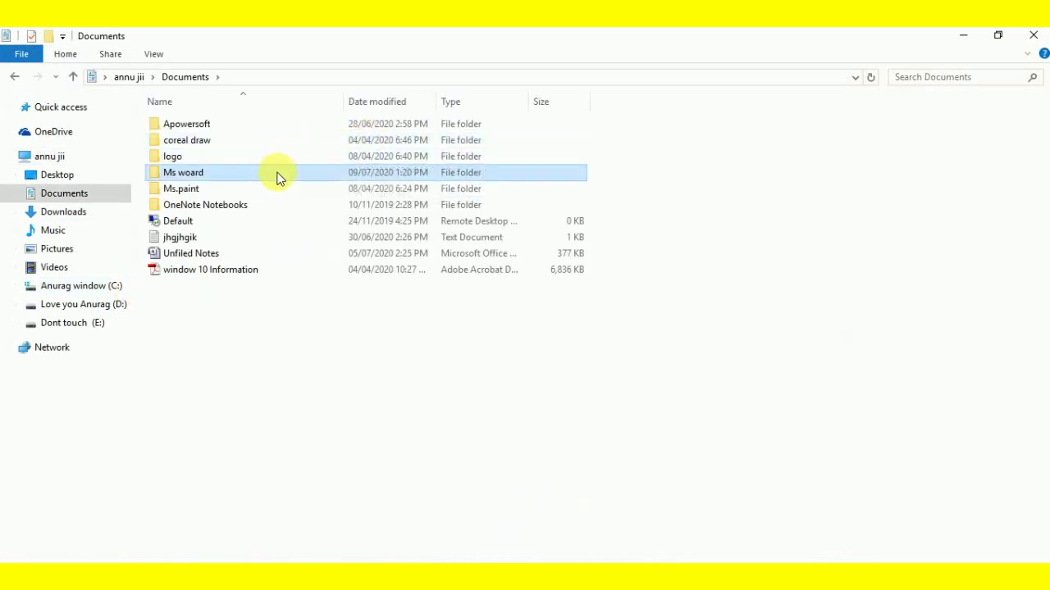
double_click(277, 175)
click(254, 178)
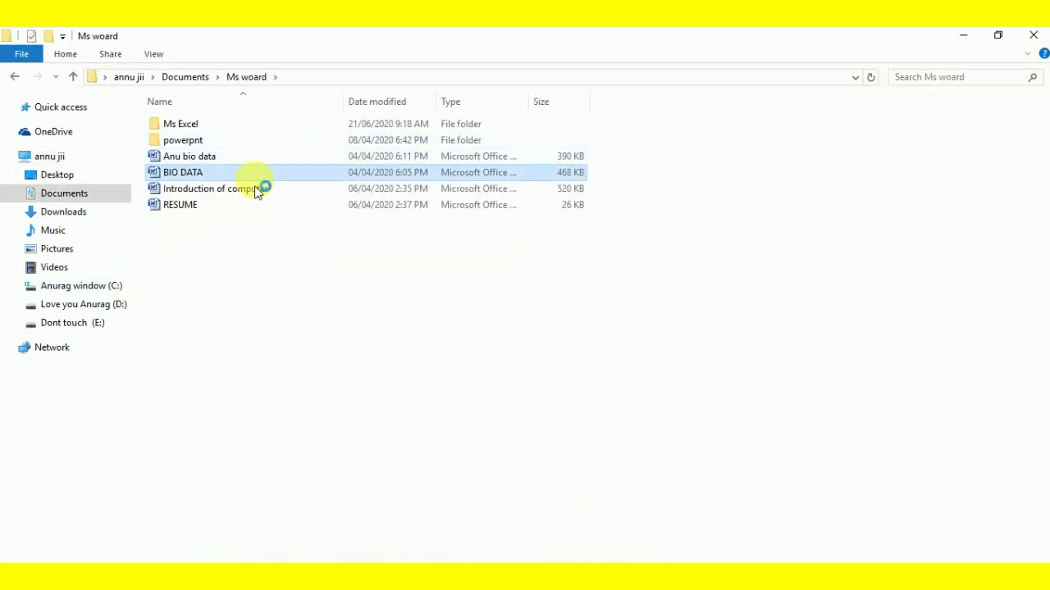
Step: Open BIO DATA in Word, entering the document's password
double_click(257, 180)
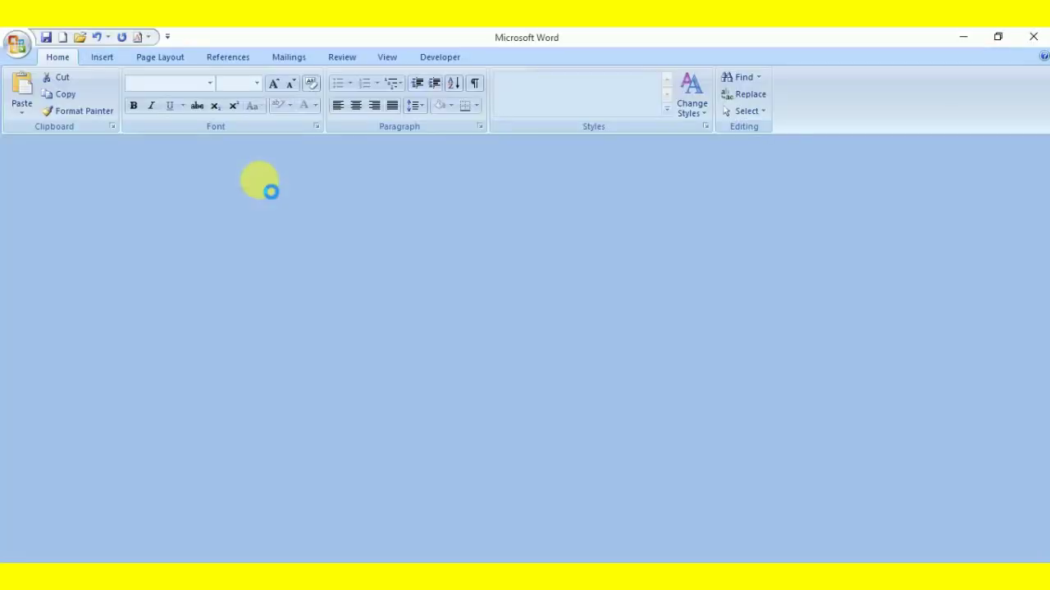
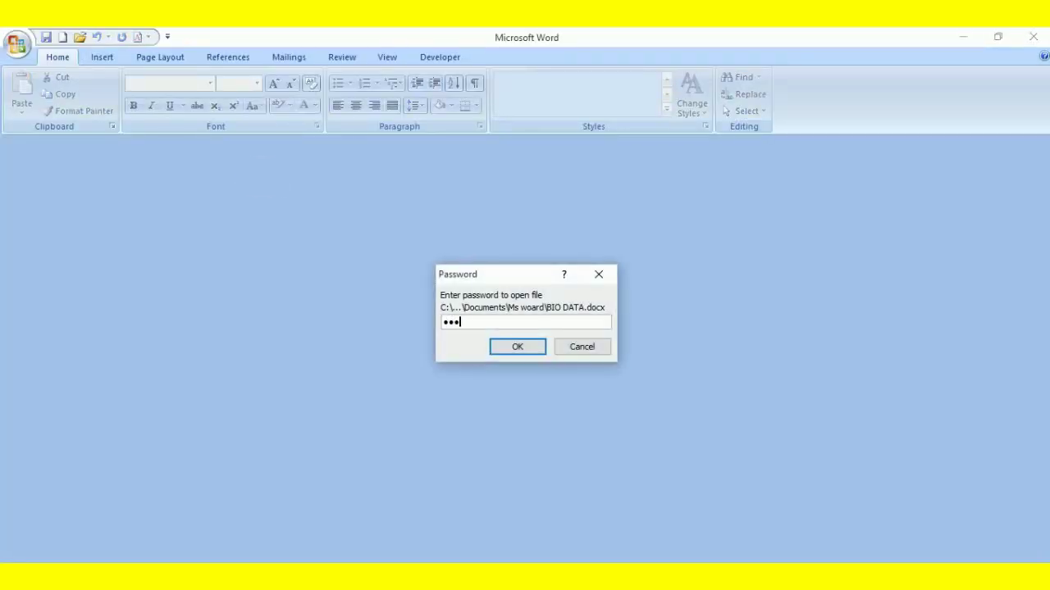
key(Return)
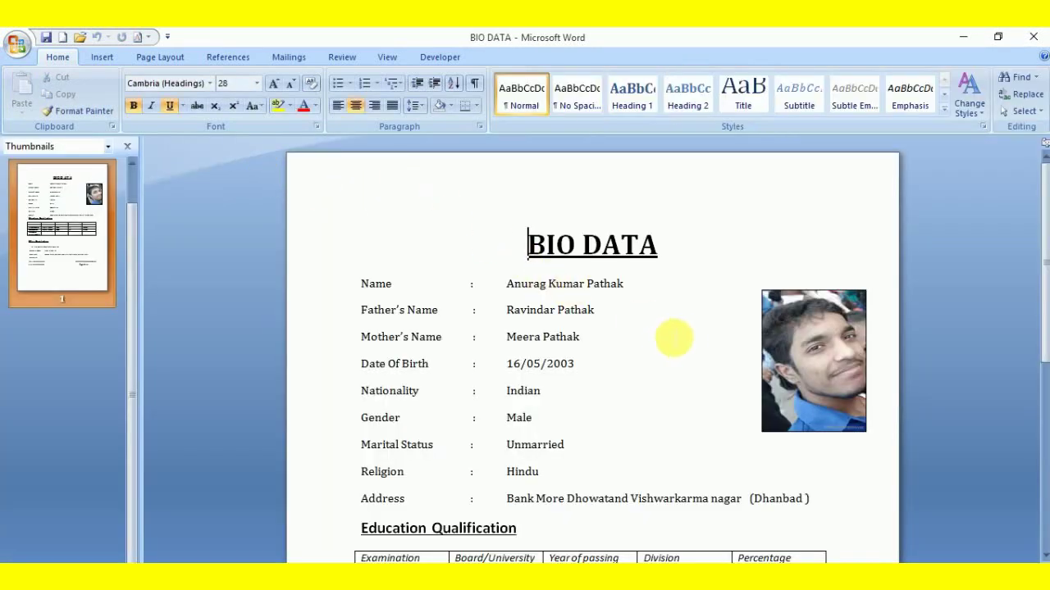
Step: Scroll through the BIO DATA document, then close it and Word
scroll(786, 355, down, 3)
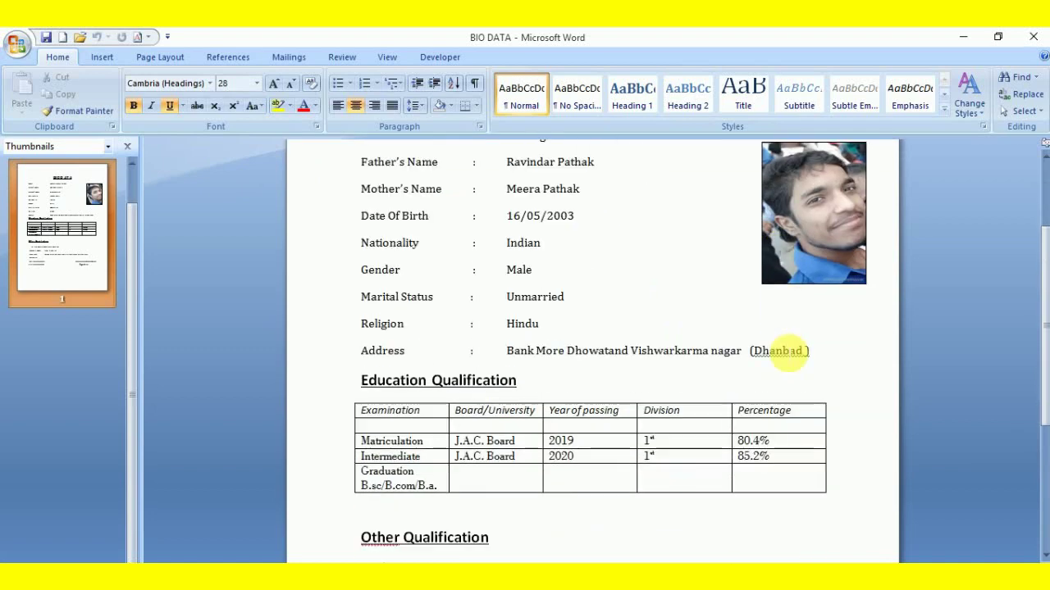
scroll(422, 440, down, 4)
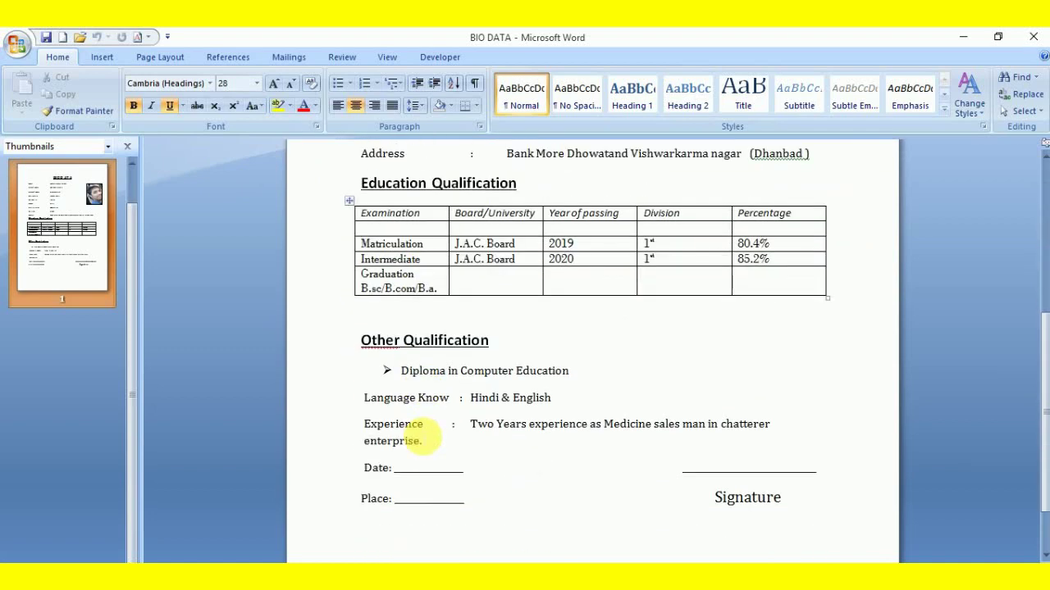
scroll(584, 455, up, 6)
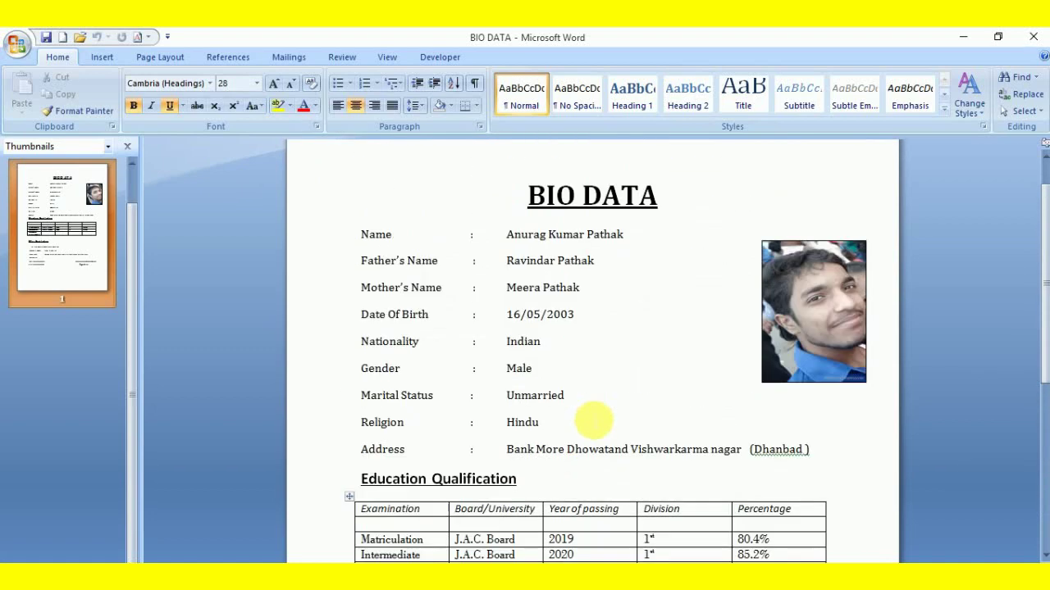
click(349, 194)
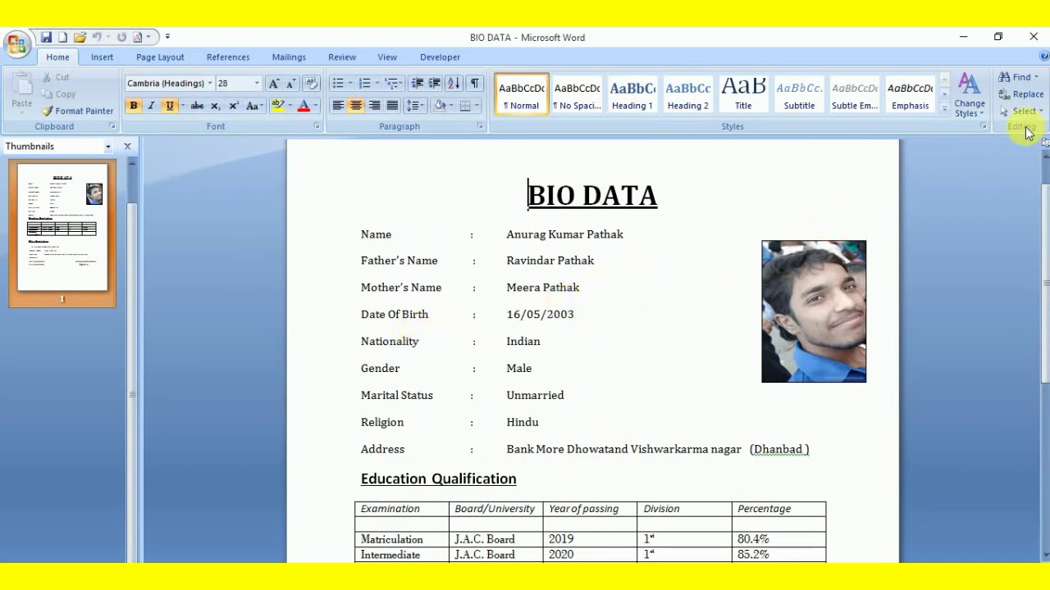
click(1037, 41)
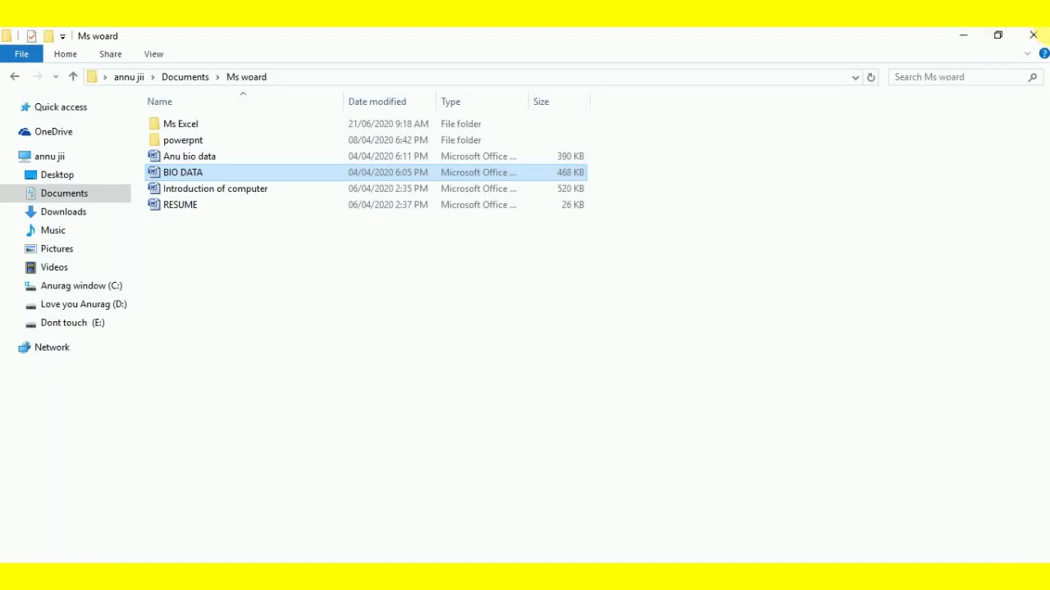
Step: Close the folder window and refresh the desktop twice
click(1035, 38)
right_click(824, 56)
click(837, 96)
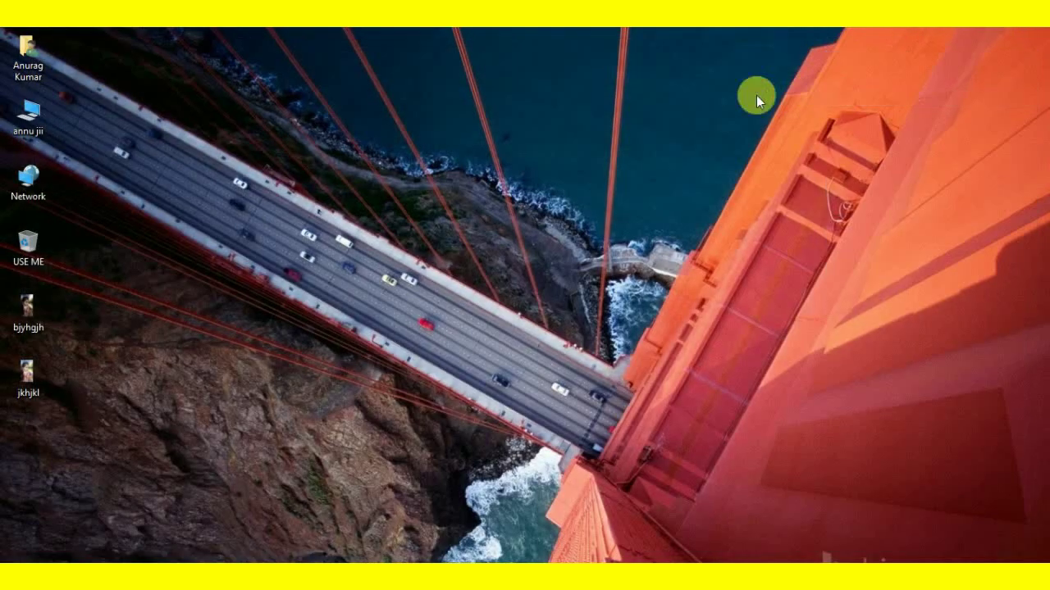
right_click(346, 154)
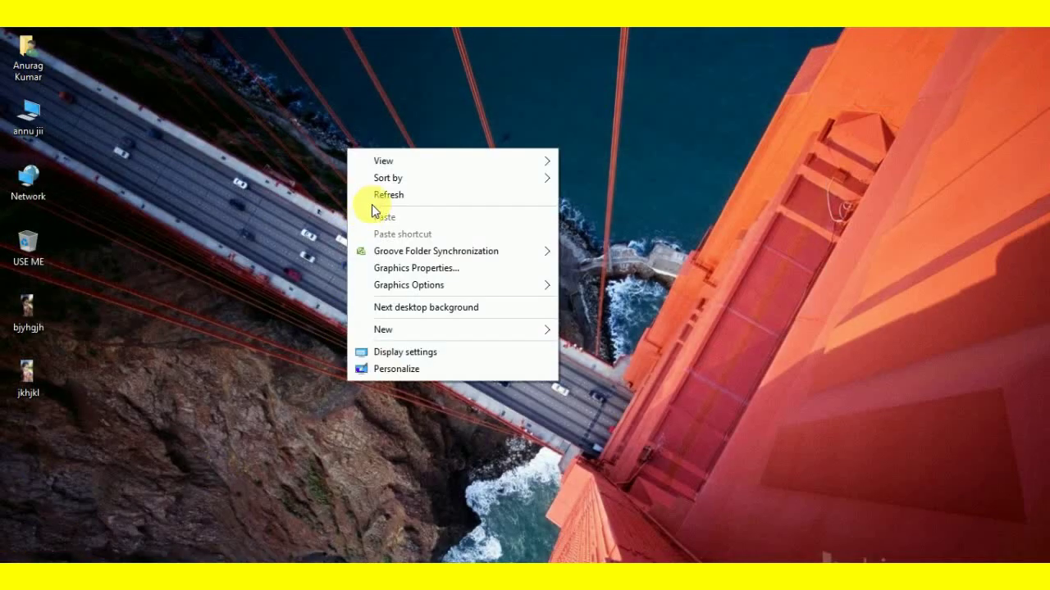
click(366, 195)
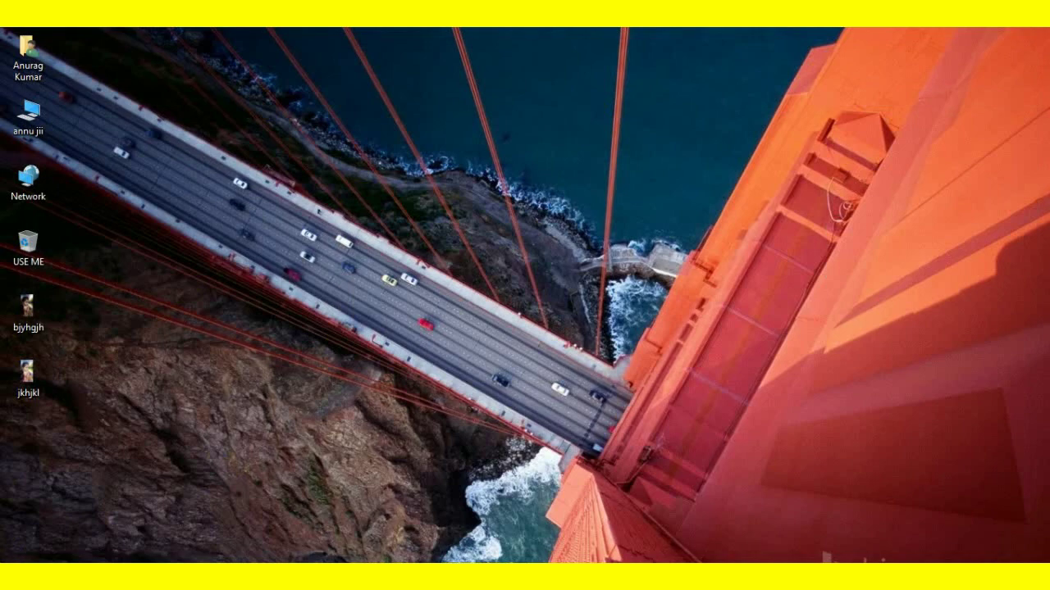
Step: Launch Word with a blank document using Start > Run and winword
key(super)
click(202, 367)
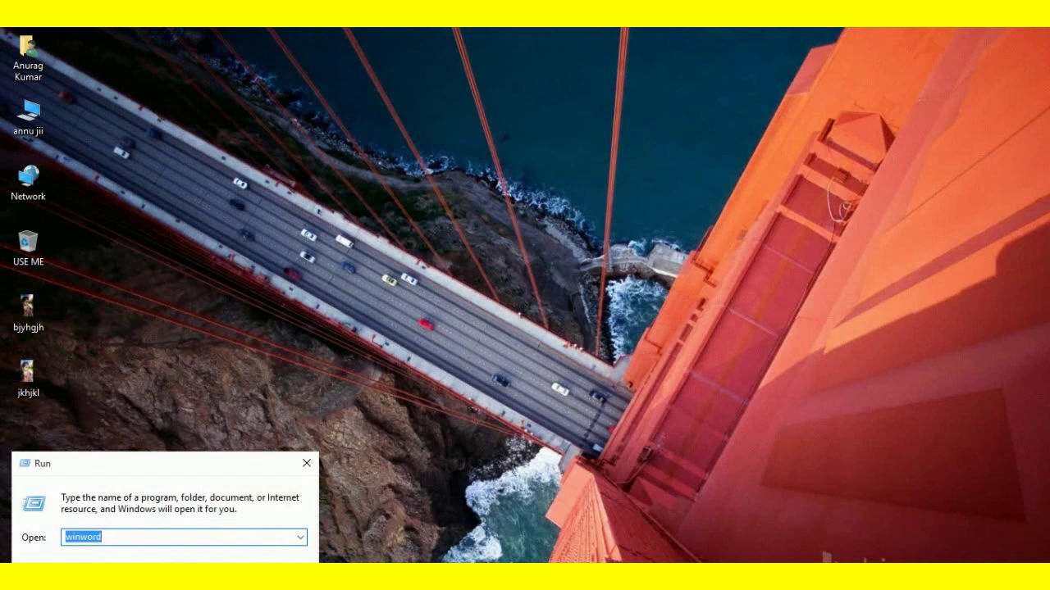
key(Return)
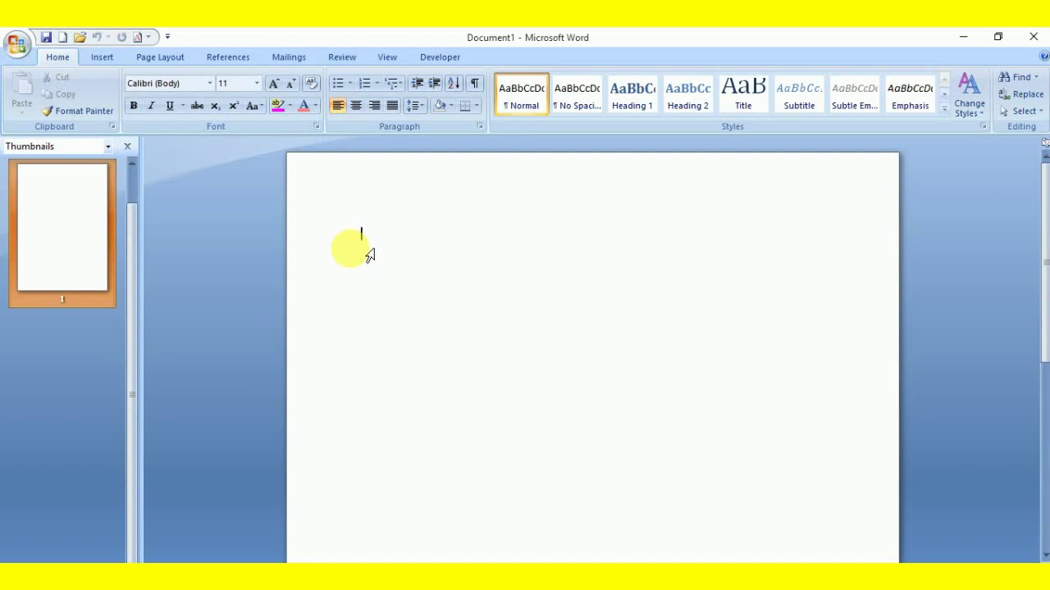
Step: Type the heading 'Bio Data' and center it on the page
text(Bi)
text(o Da)
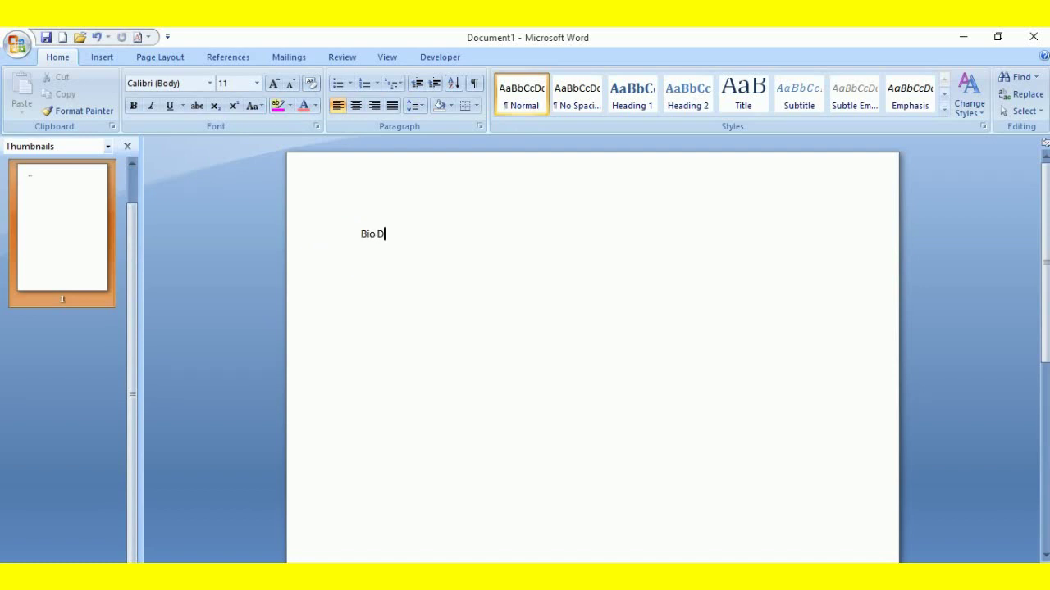
text(ta)
double_click(394, 236)
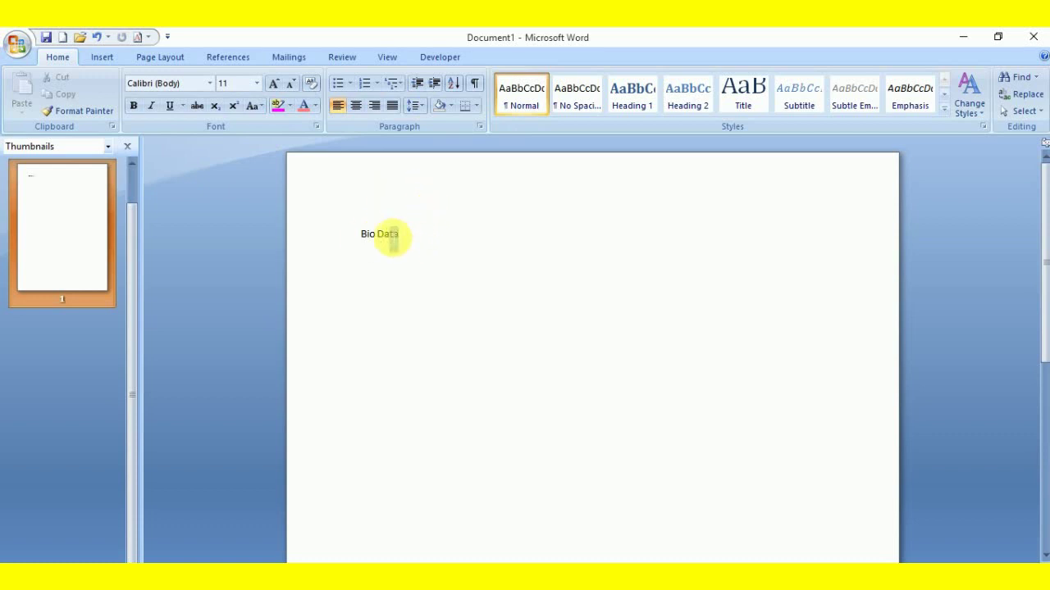
drag(393, 236, 367, 233)
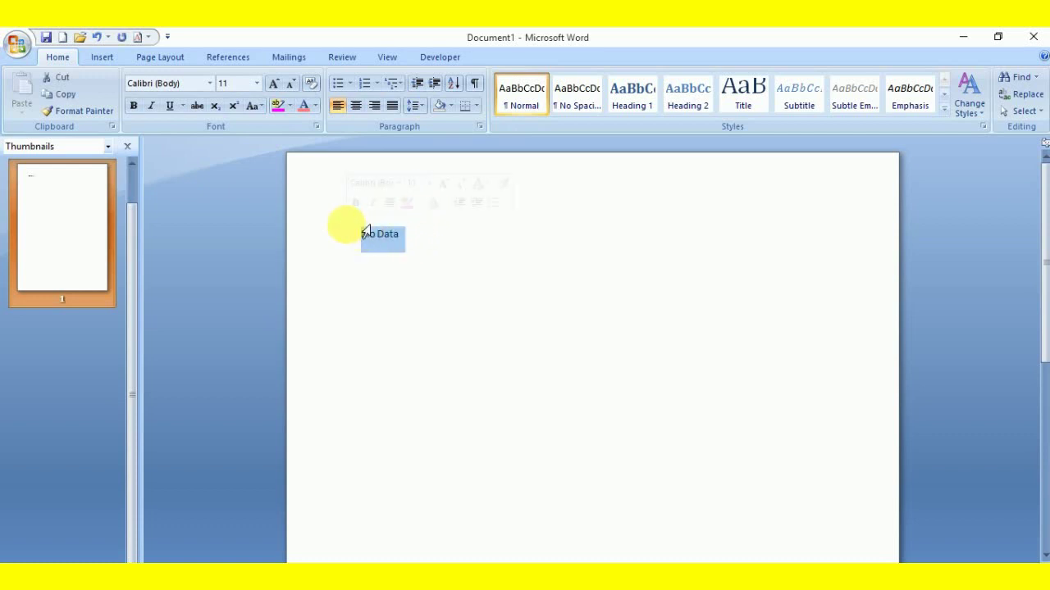
key(ctrl+e)
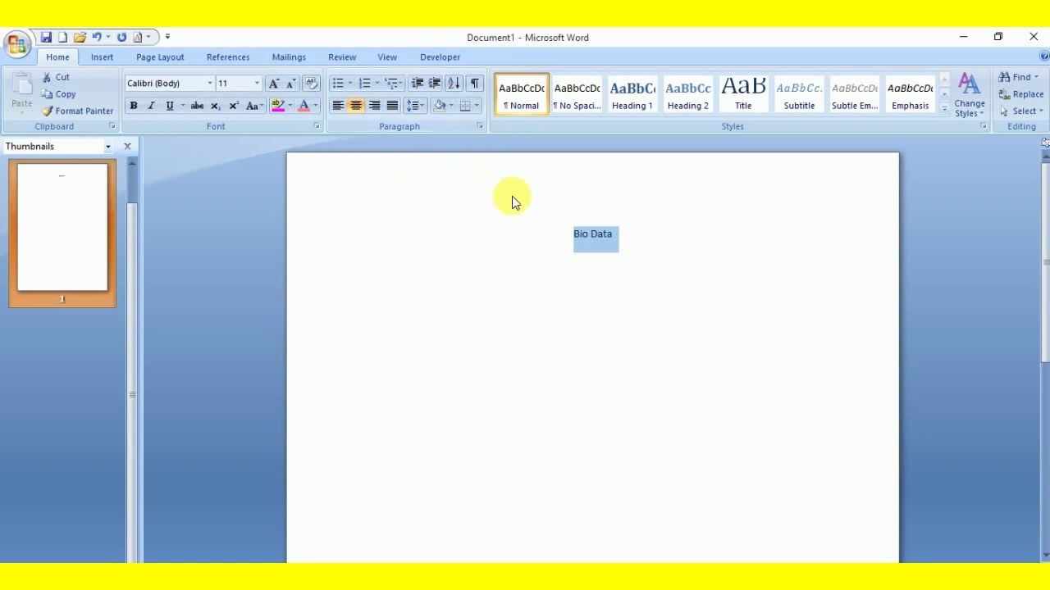
Step: Enlarge the Bio Data heading to 36 pt
click(277, 93)
click(277, 93)
click(277, 93)
click(277, 93)
click(278, 92)
click(277, 92)
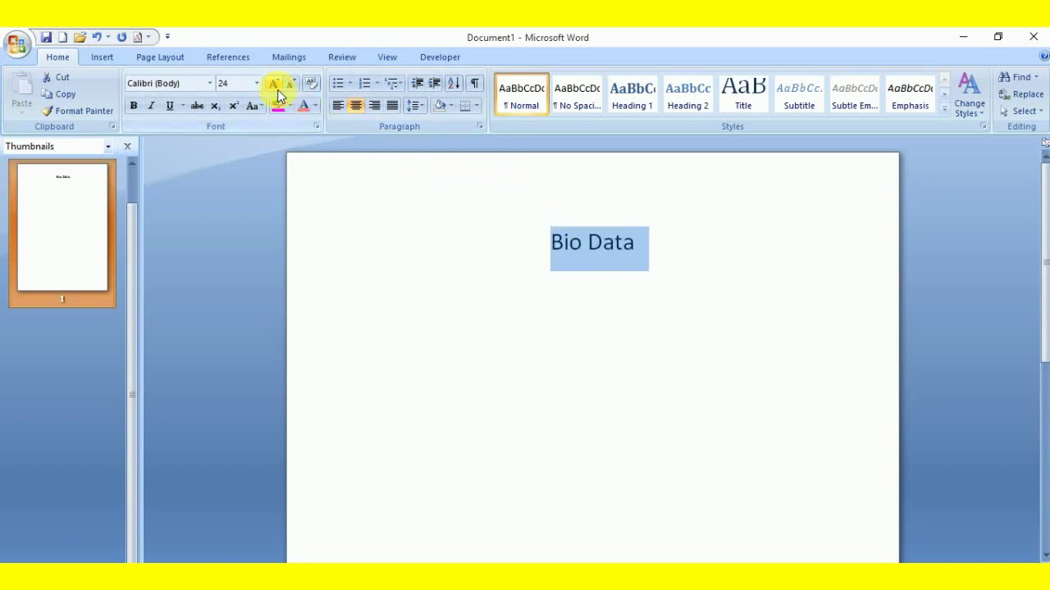
click(257, 82)
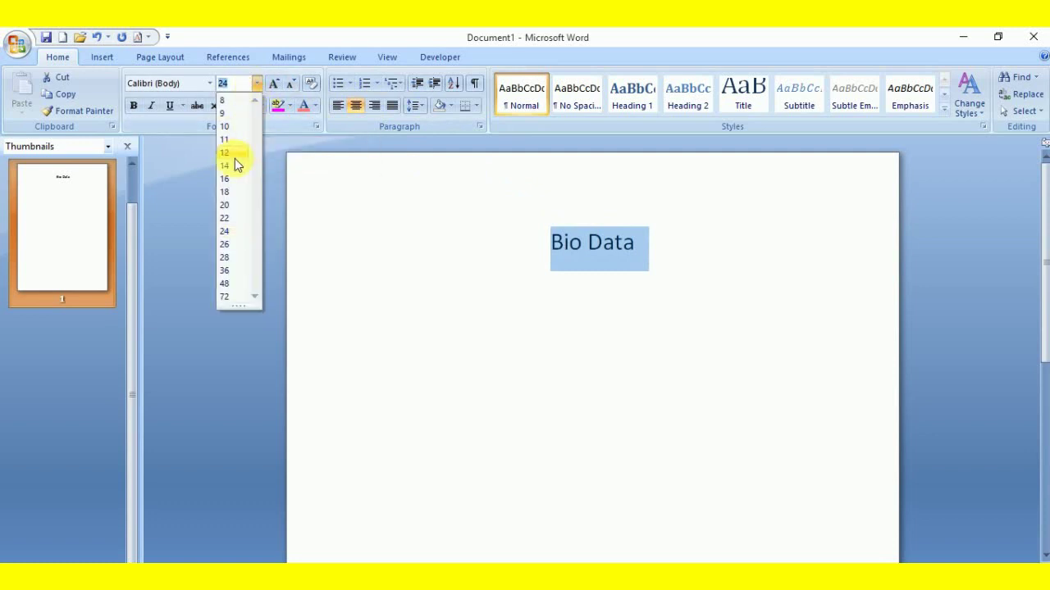
click(229, 271)
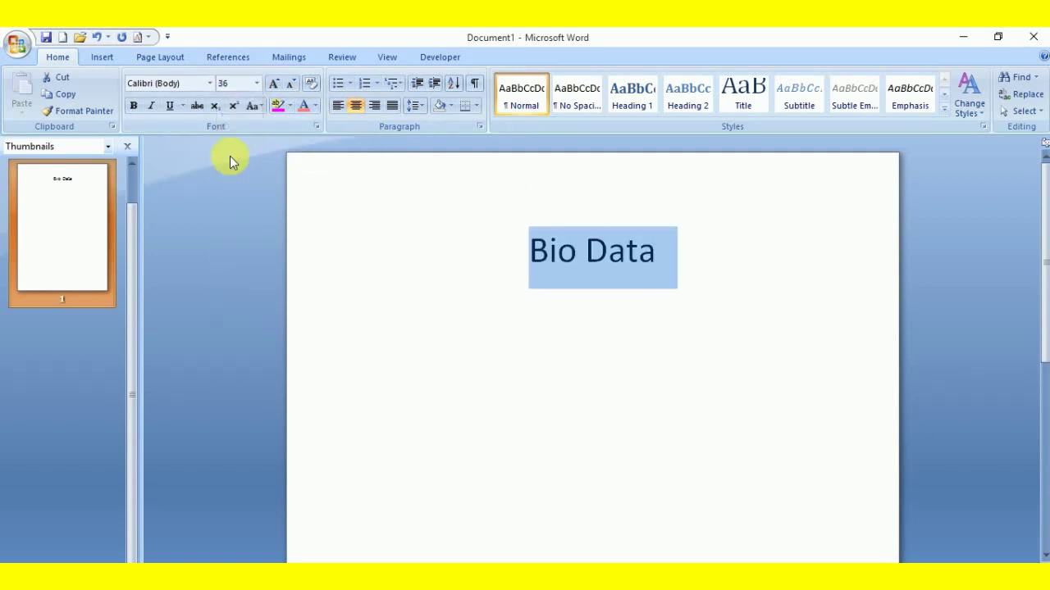
Step: Try Algerian, then set the heading font to AvantGarde Md BT
click(210, 84)
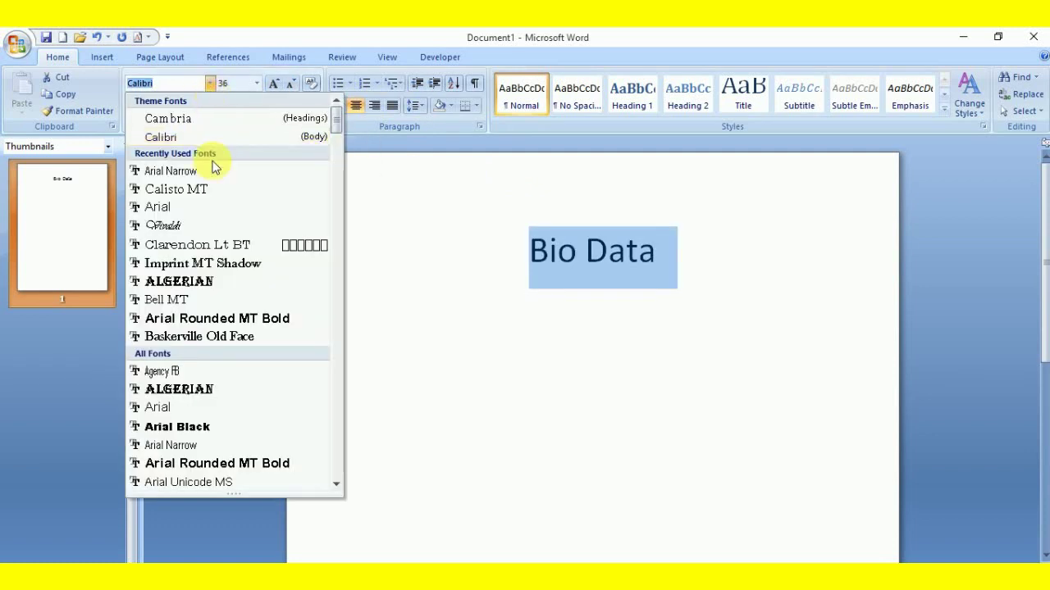
click(225, 287)
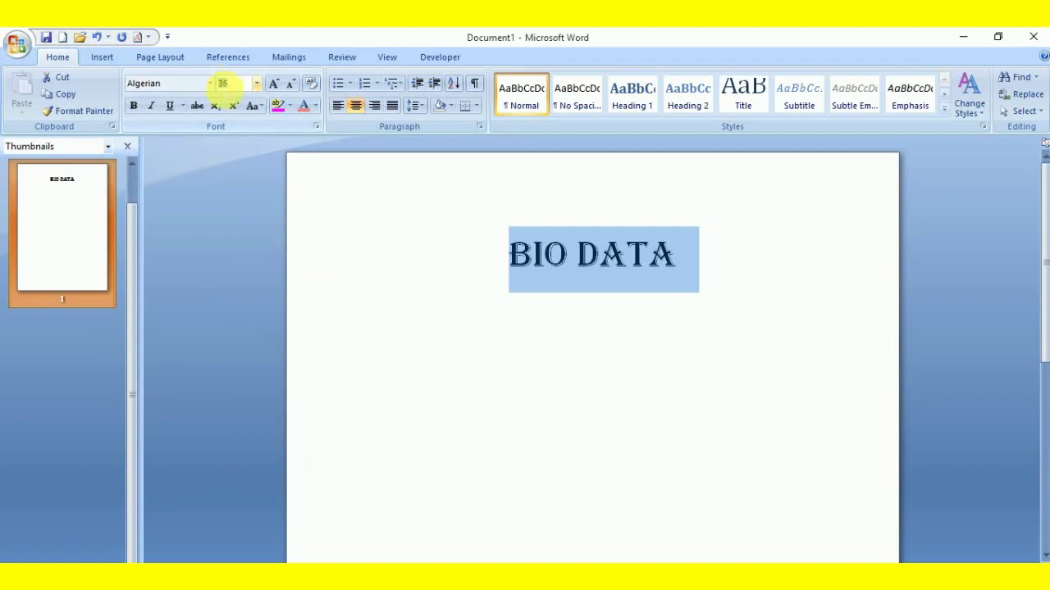
click(211, 83)
scroll(216, 405, down, 3)
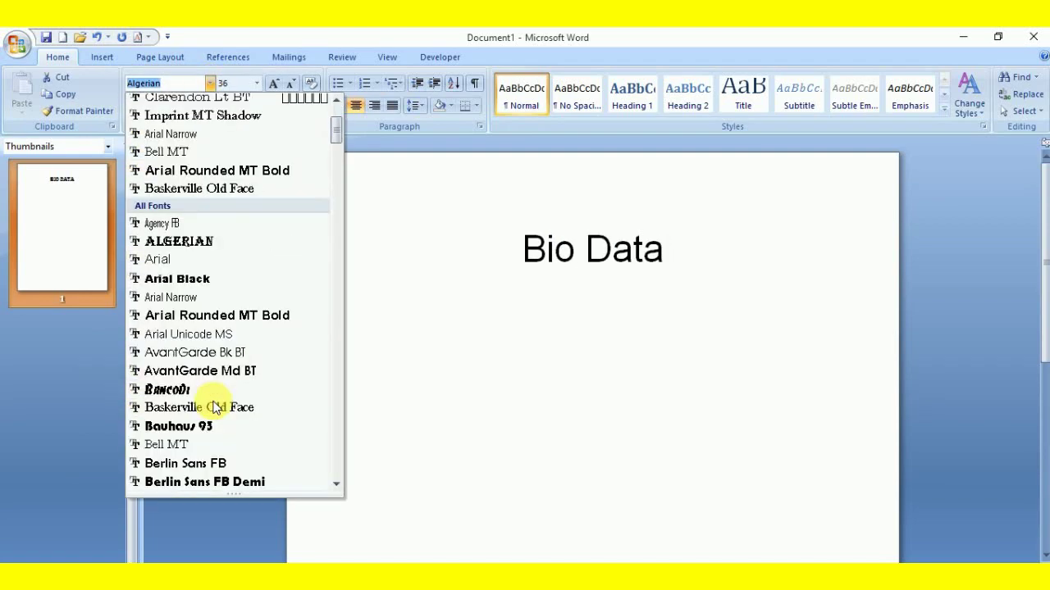
click(216, 376)
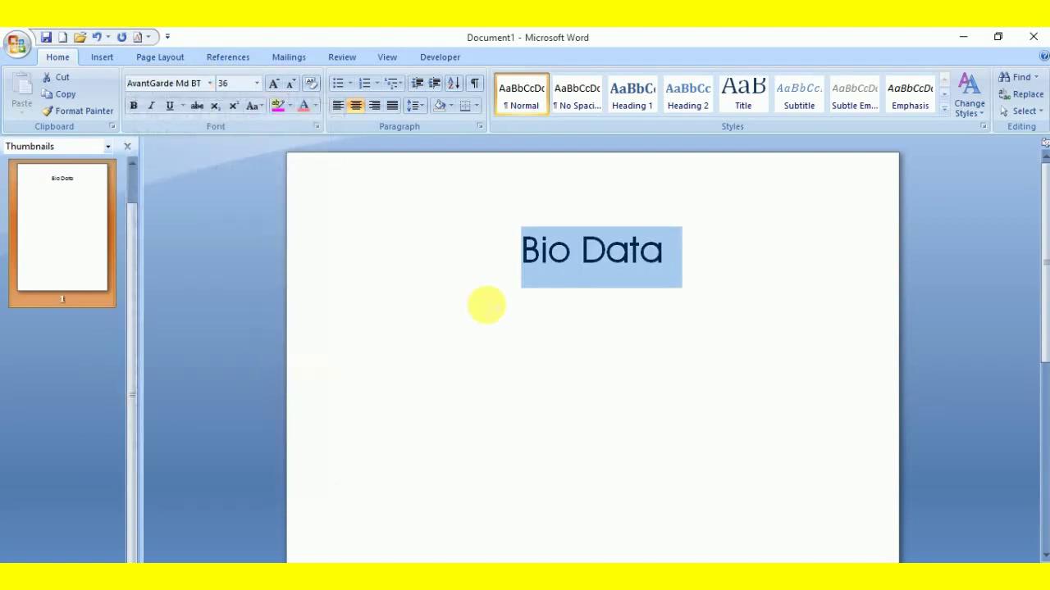
click(671, 254)
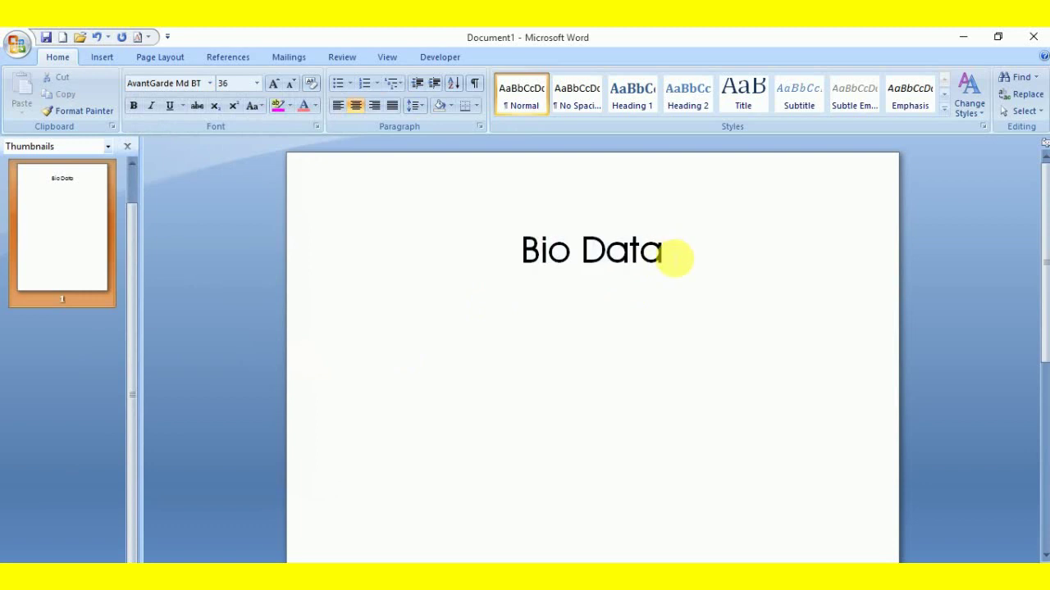
Step: Add a left-aligned 'Name' line under the heading and size it 18 pt
key(Return)
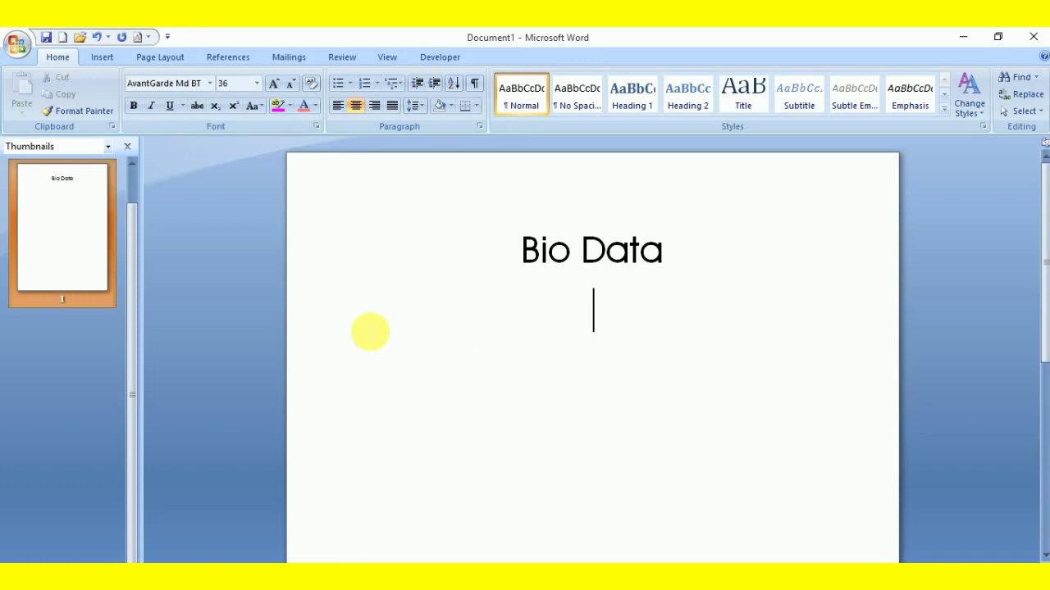
key(ctrl+l)
text(N)
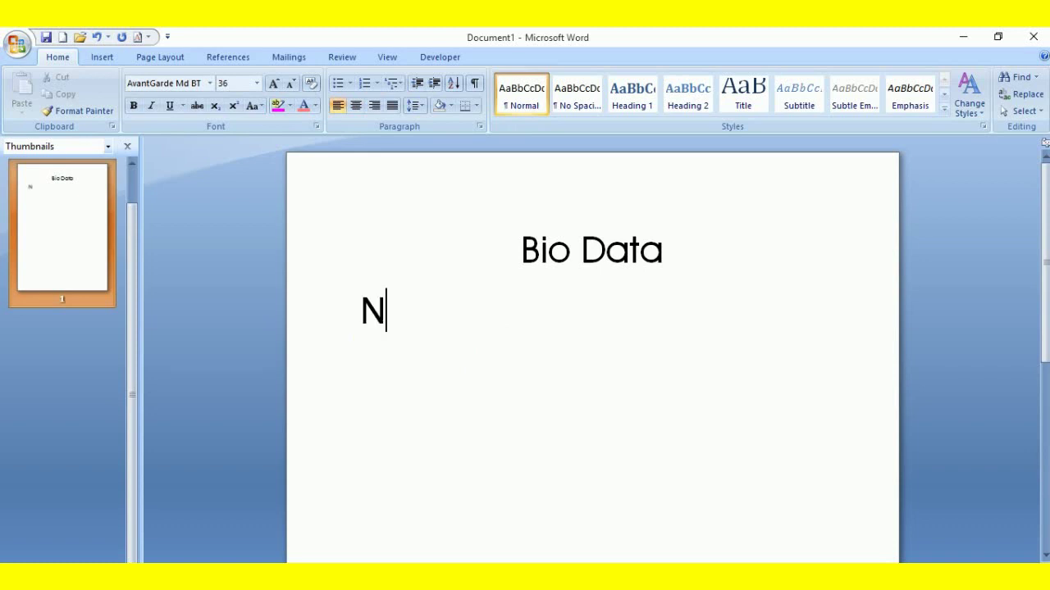
text(ame)
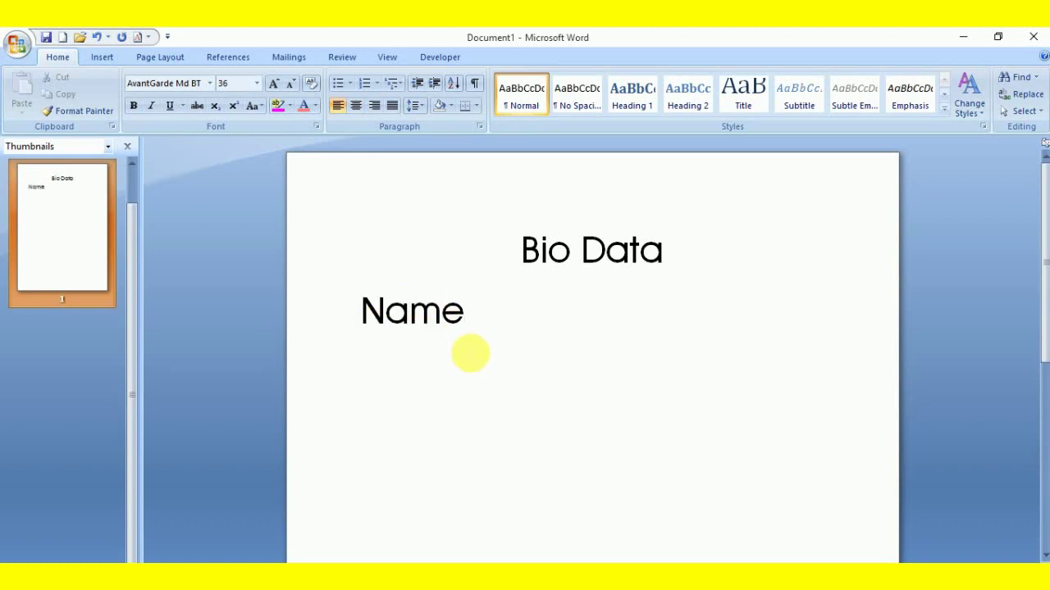
double_click(444, 312)
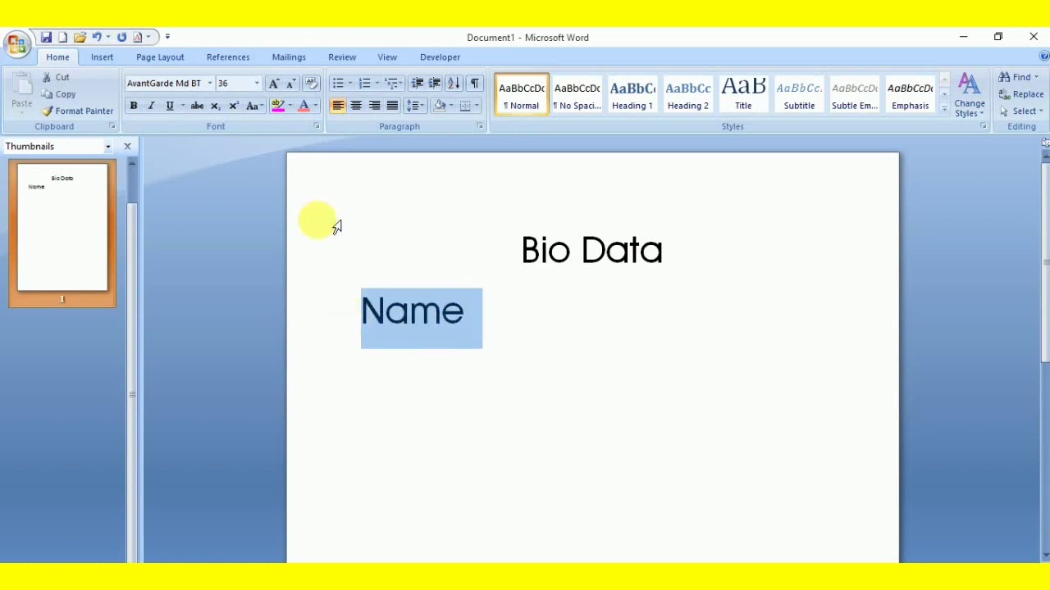
click(290, 84)
click(257, 83)
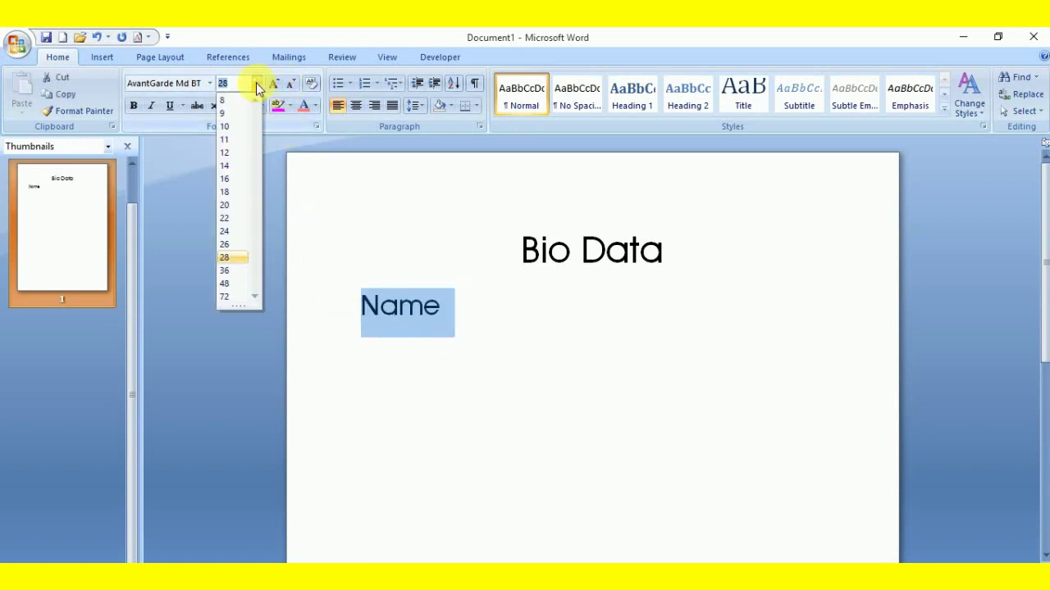
click(228, 197)
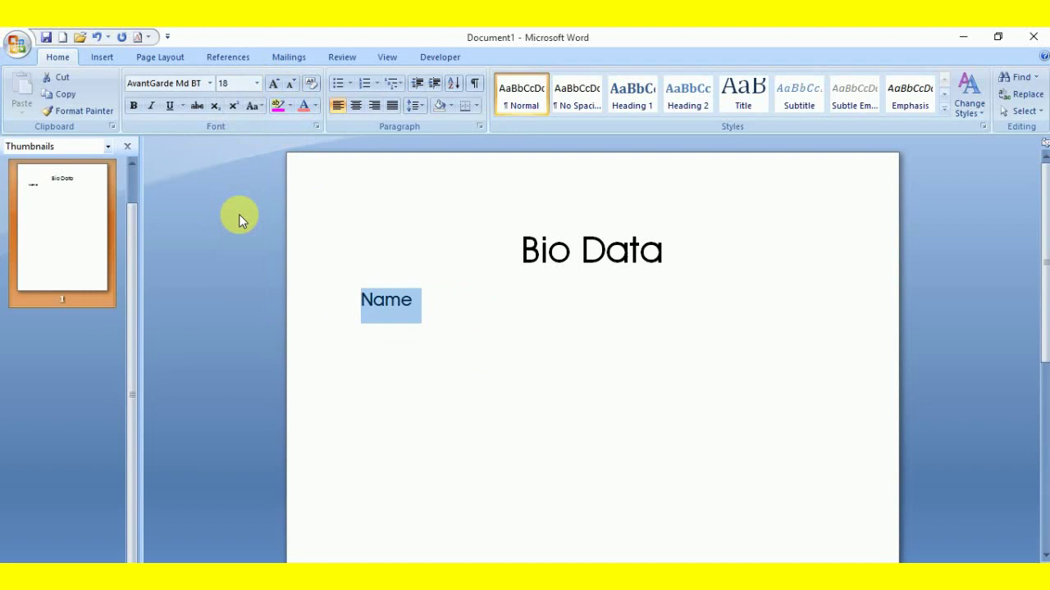
click(417, 303)
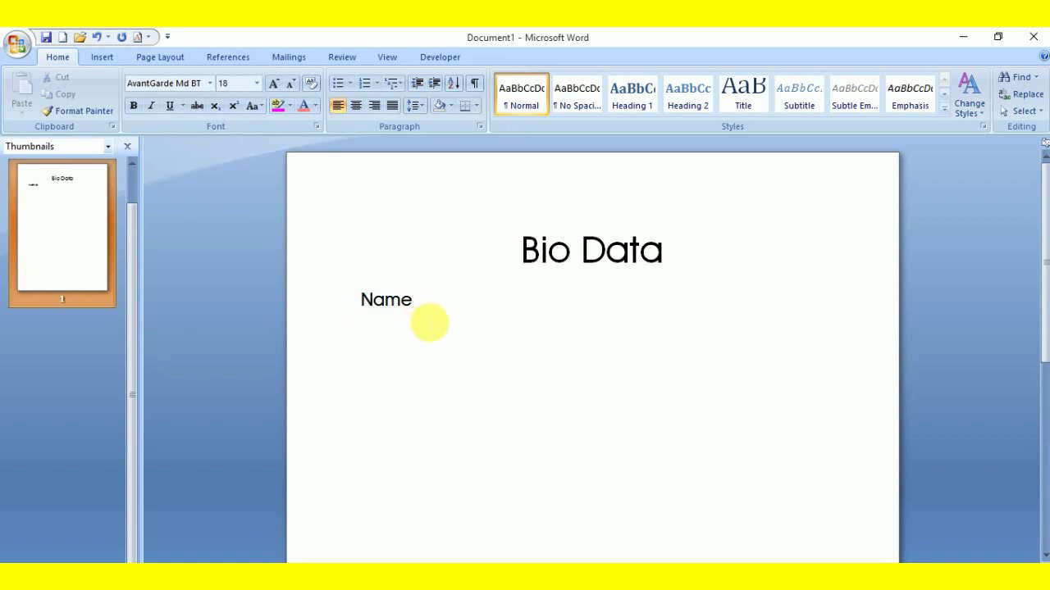
Step: Add a tab-aligned colon after Name and fill in the person's full name
key(Tab)
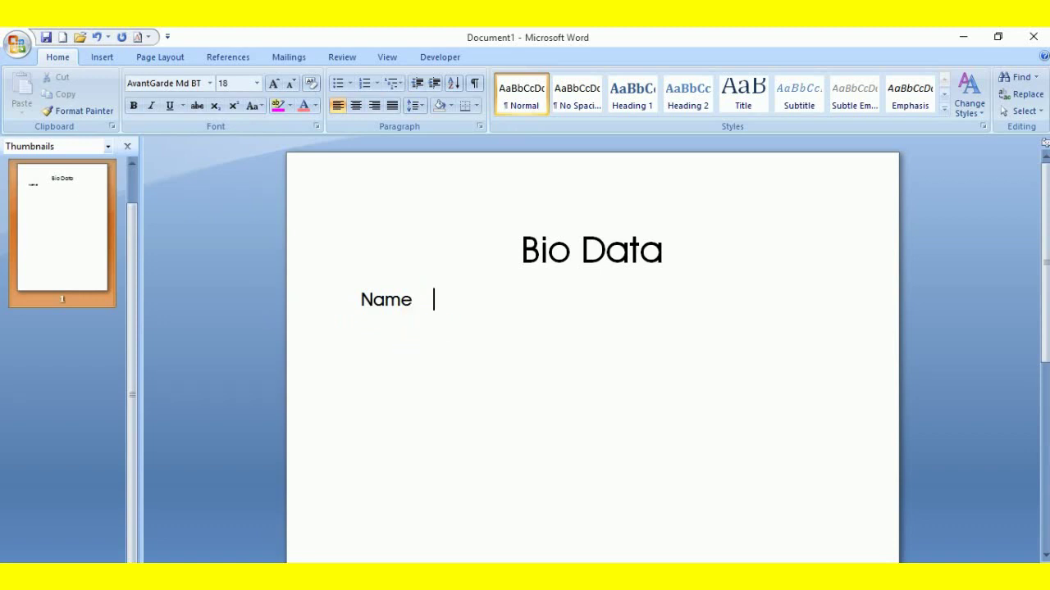
key(Tab)
text(L)
key(BackSpace)
text(:)
key(Tab)
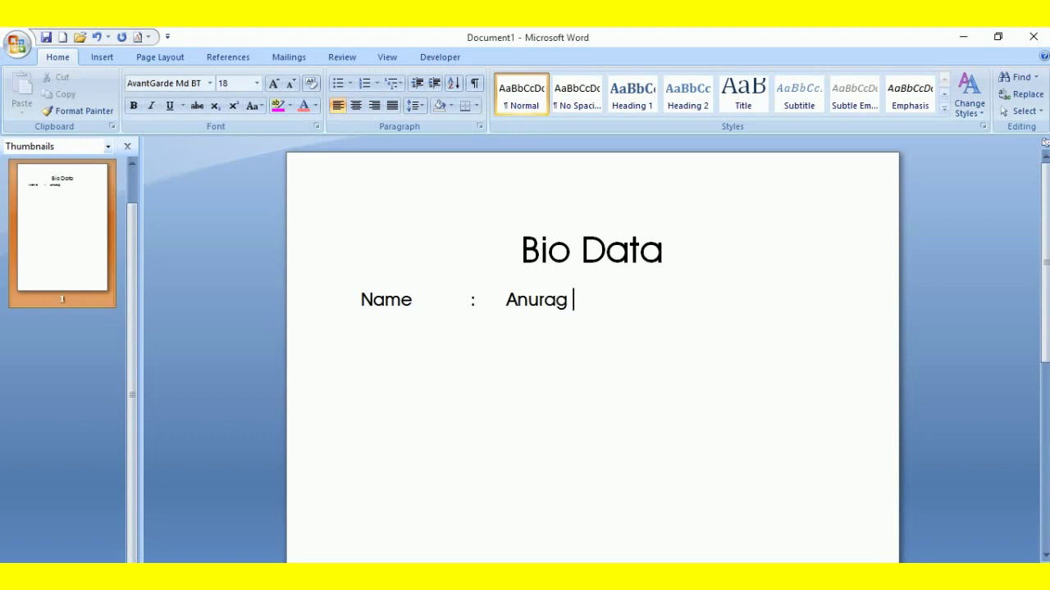
text(t)
key(BackSpace)
text(r)
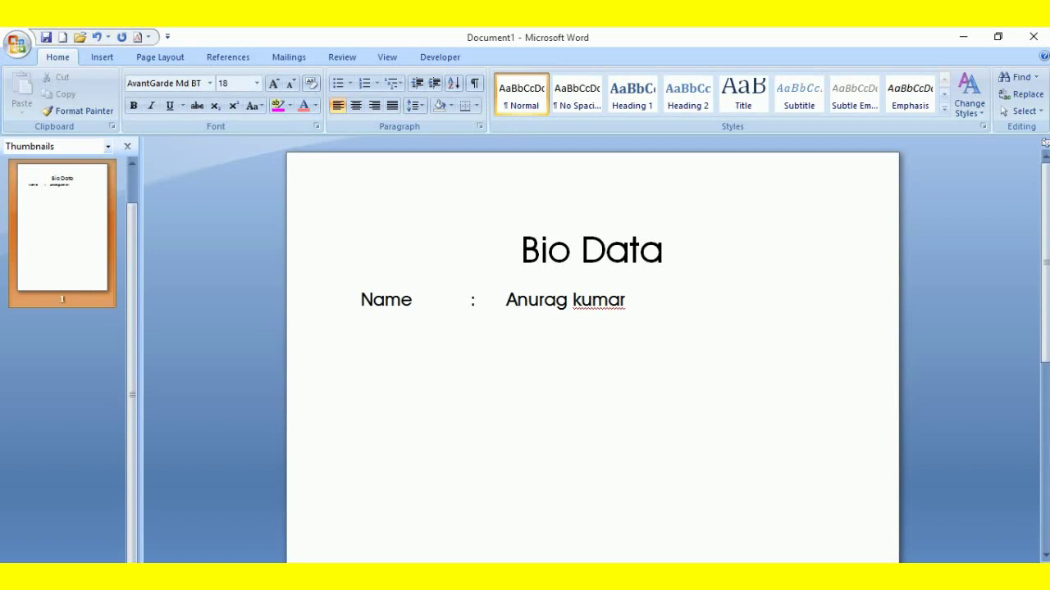
Step: Add 'Father Name' and 'Mother name' label lines, tabbed toward the colon column
text(Fat)
text(h)
text(er Nam)
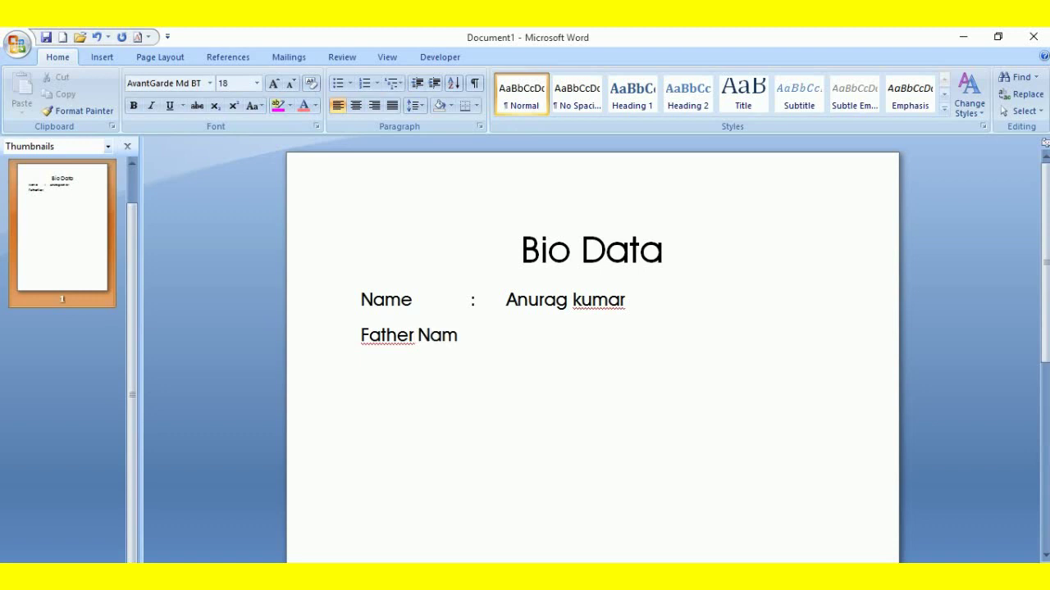
text(e :)
key(Tab)
key(Return)
text(Mo)
text(ther)
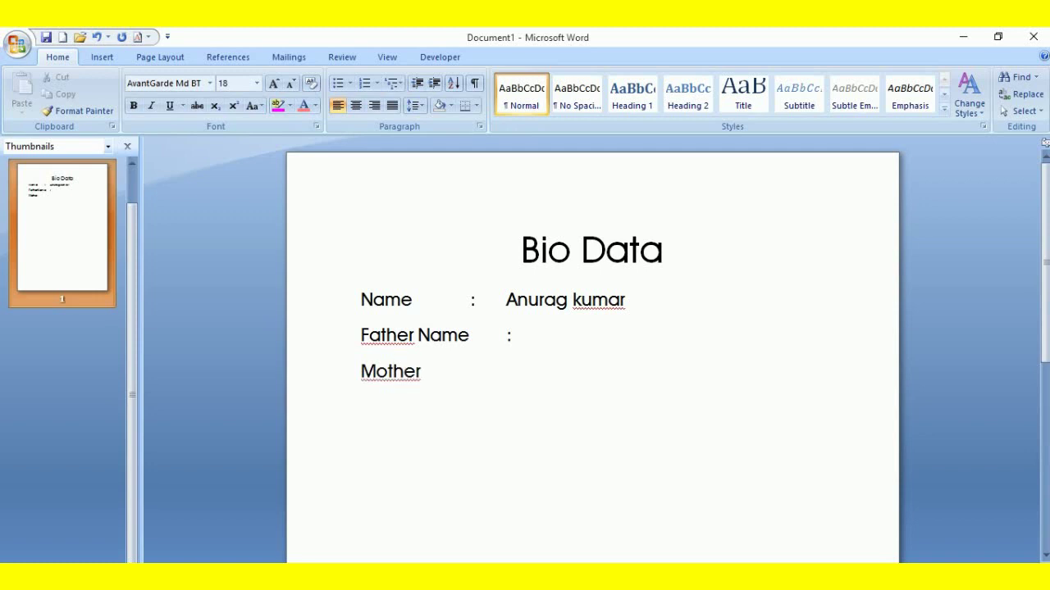
text( n)
text(ame)
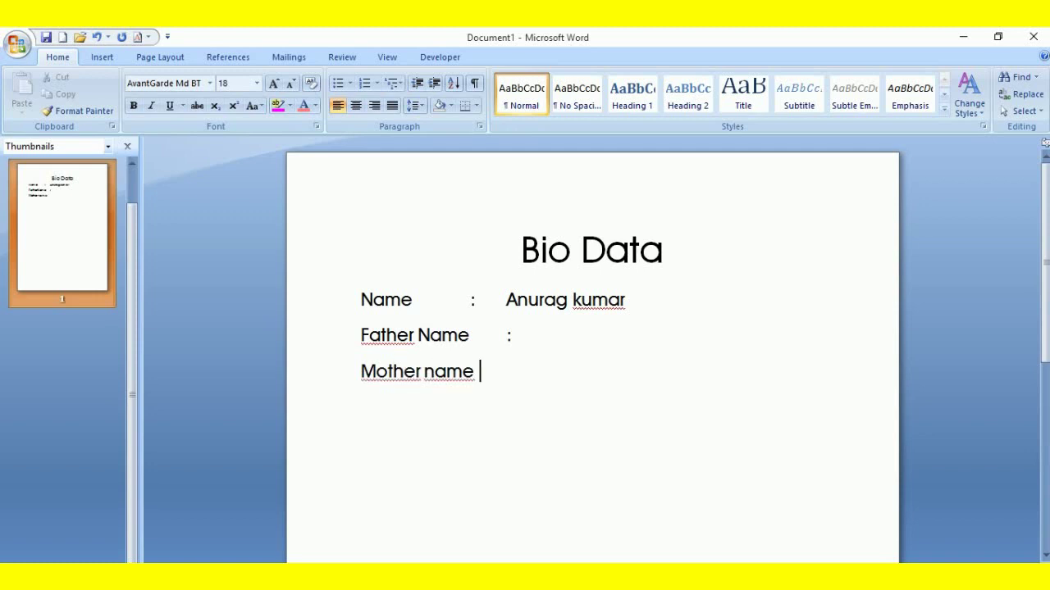
key(Tab)
key(Return)
text(Date)
text( OF)
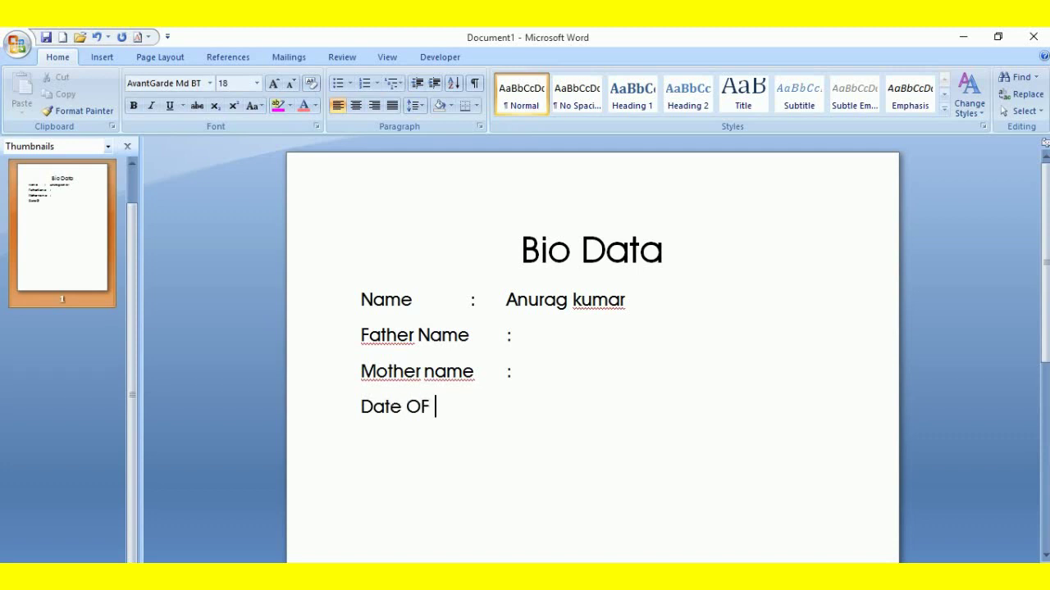
key(BackSpace)
key(BackSpace)
text(f B)
text(irth)
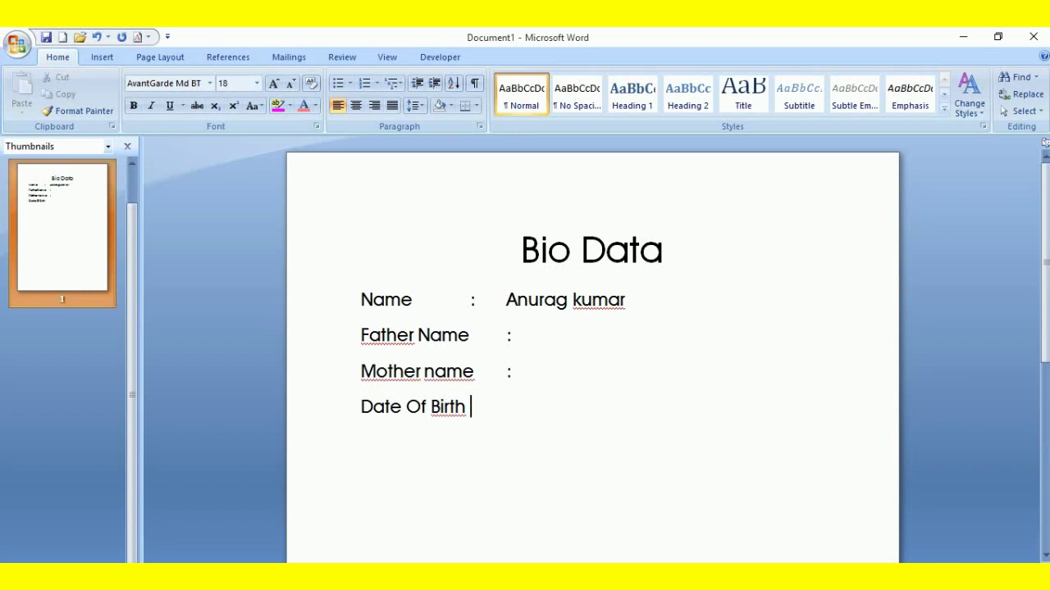
key(Tab)
text(:)
key(Return)
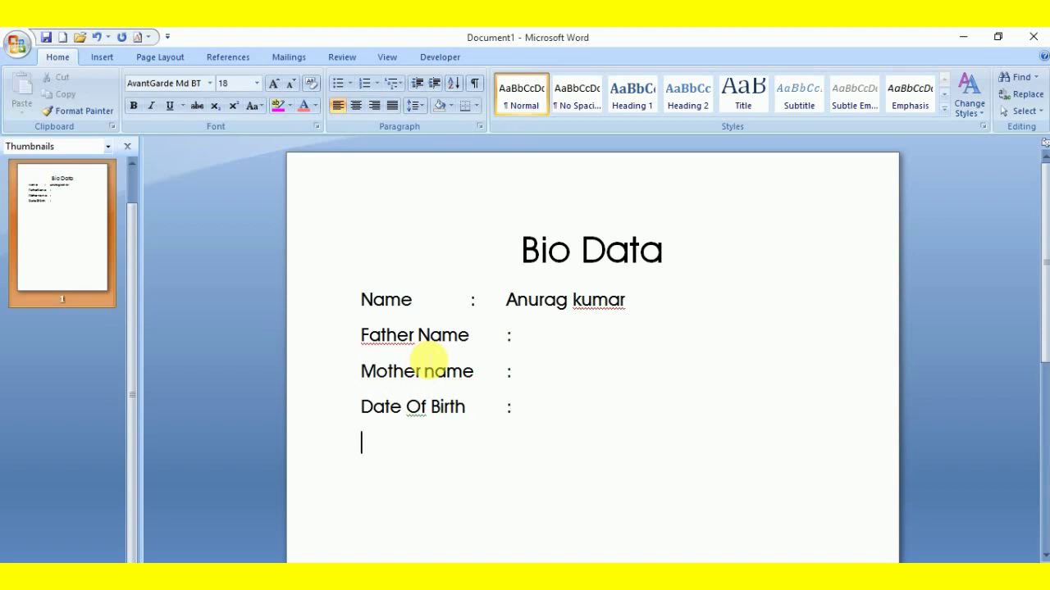
key(BackSpace)
key(Tab)
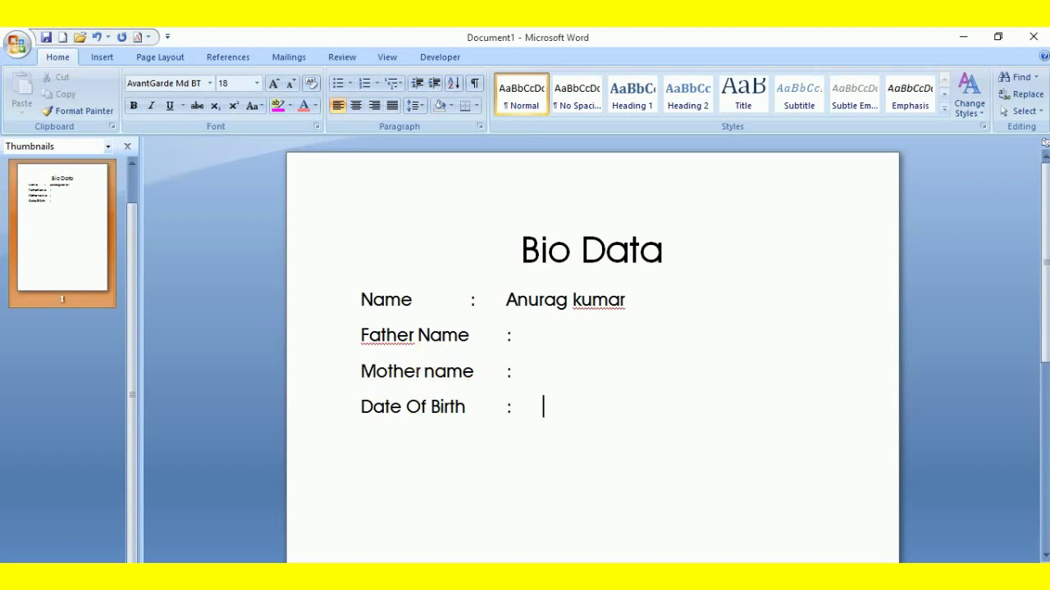
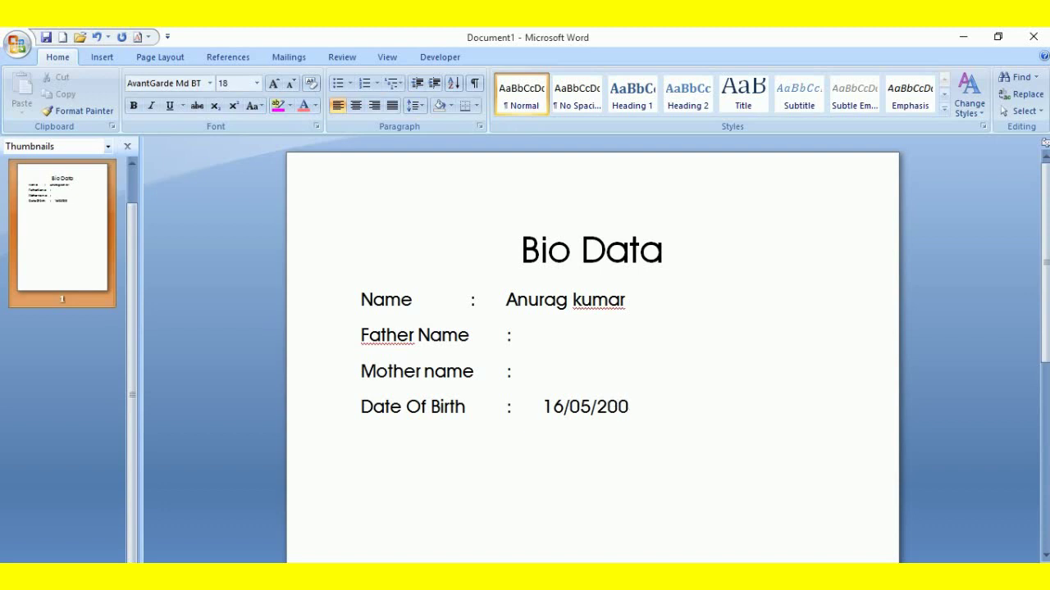
key(Return)
Step: Add tab-aligned lines 'Nationally : Indian' and 'Gender : Male'
text(N)
text(atio)
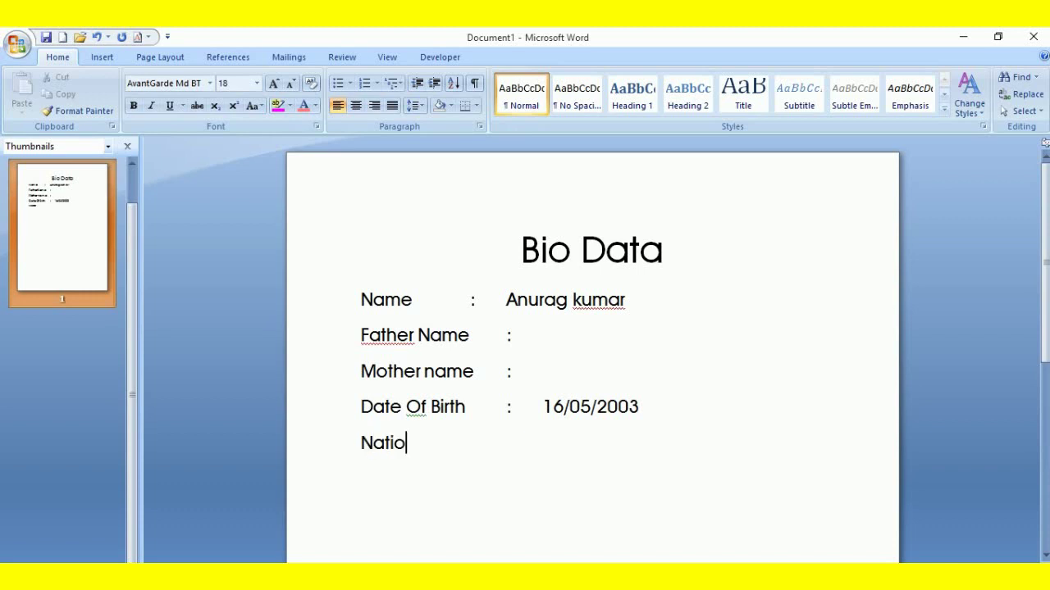
text(nally)
key(Tab)
key(Tab)
text(:)
text(Indian)
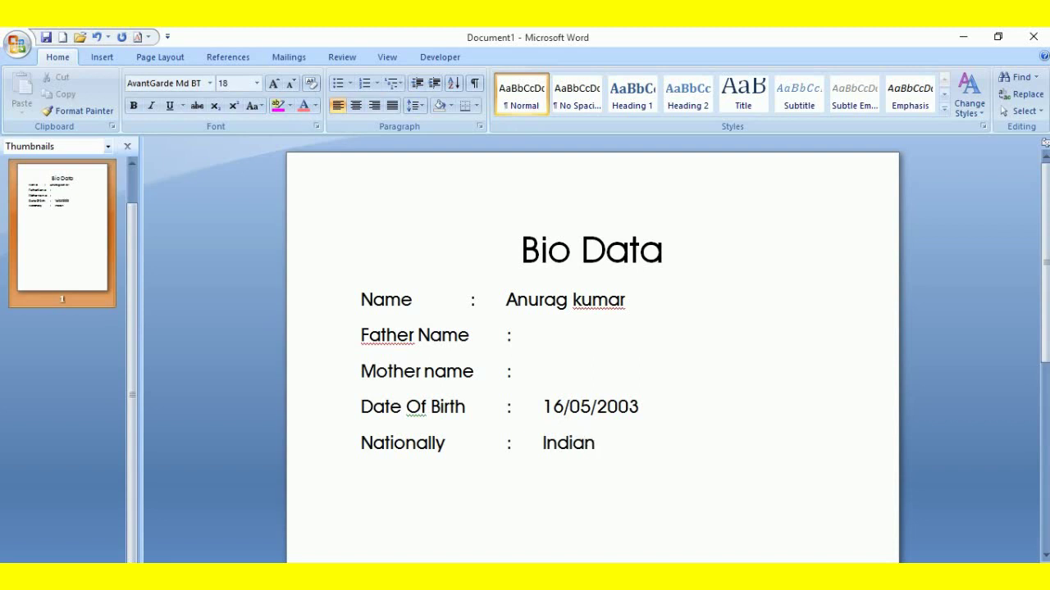
key(Return)
text(G)
text(en)
text(der)
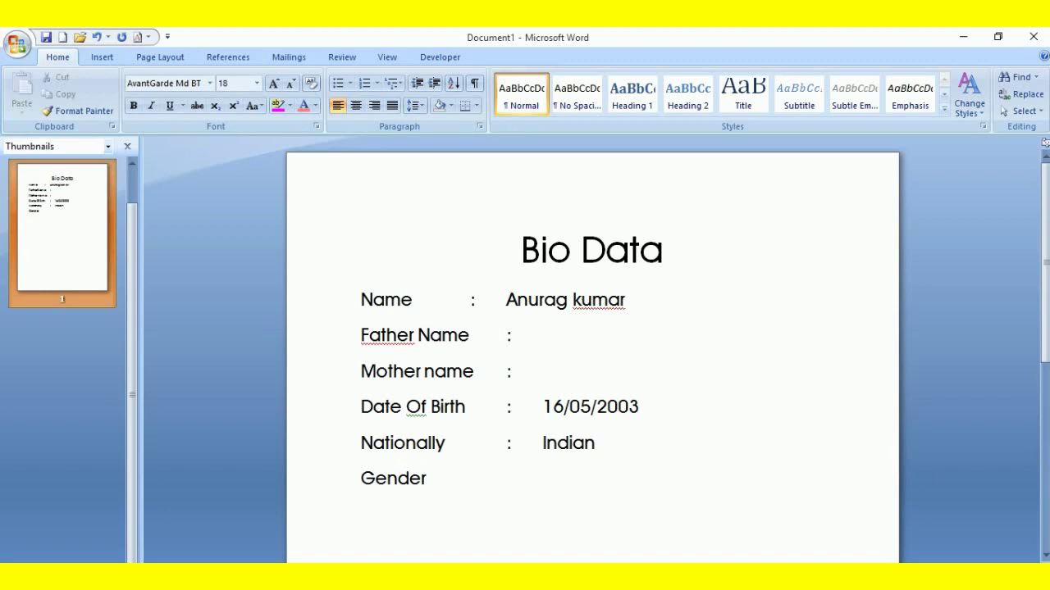
key(Tab)
key(Tab)
text(:)
key(Tab)
text(Male)
key(Return)
Step: Add a 'Marital Status : unmarried' line with tab-aligned colon
text(M)
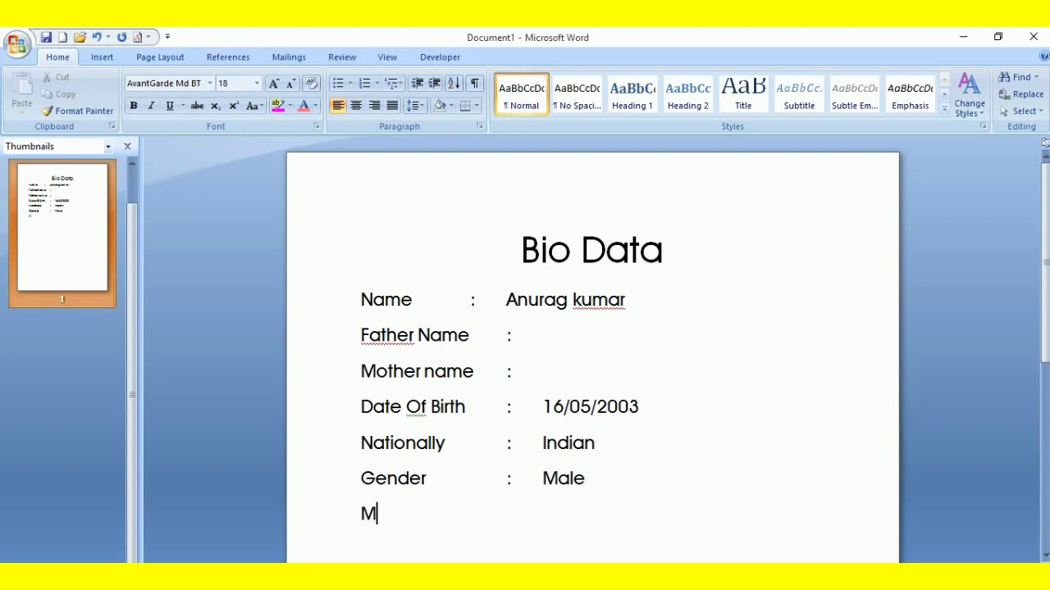
text(ar)
text(ital )
text(S)
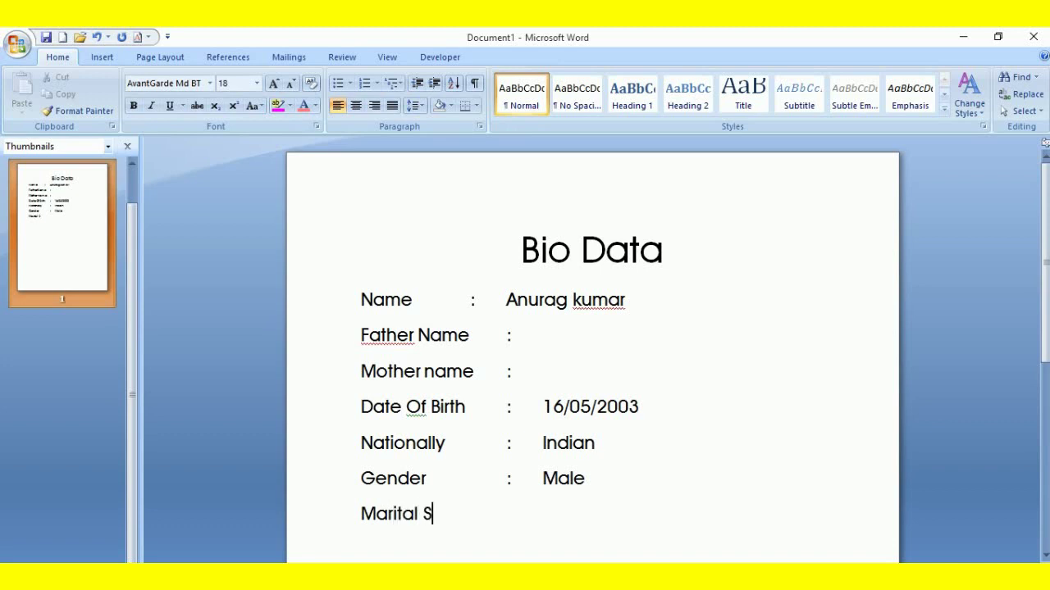
text(ta)
text(tus)
key(Tab)
text(:)
key(Tab)
text(un)
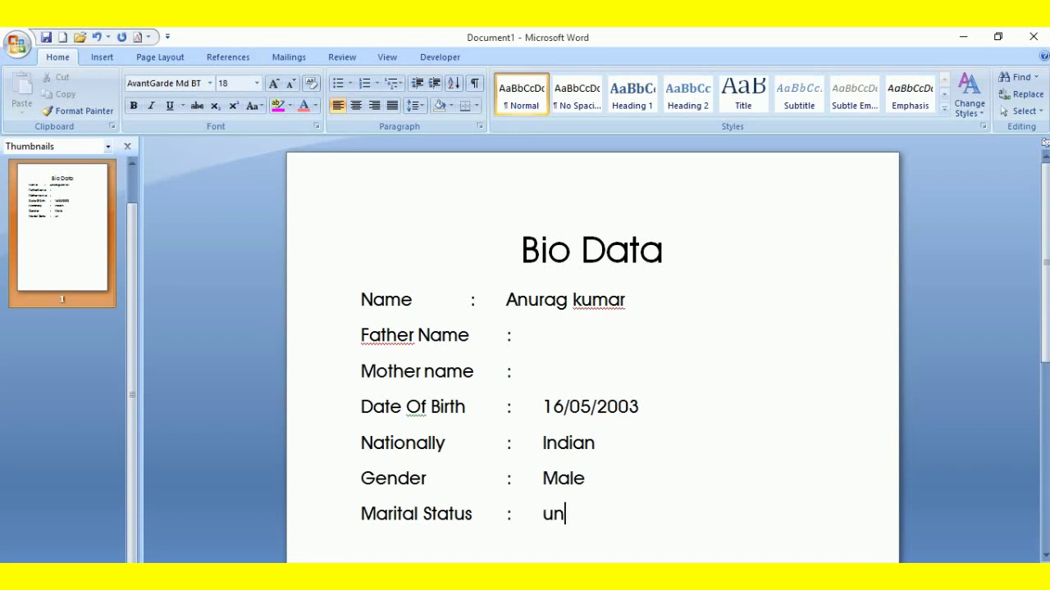
text(marri)
text(ed)
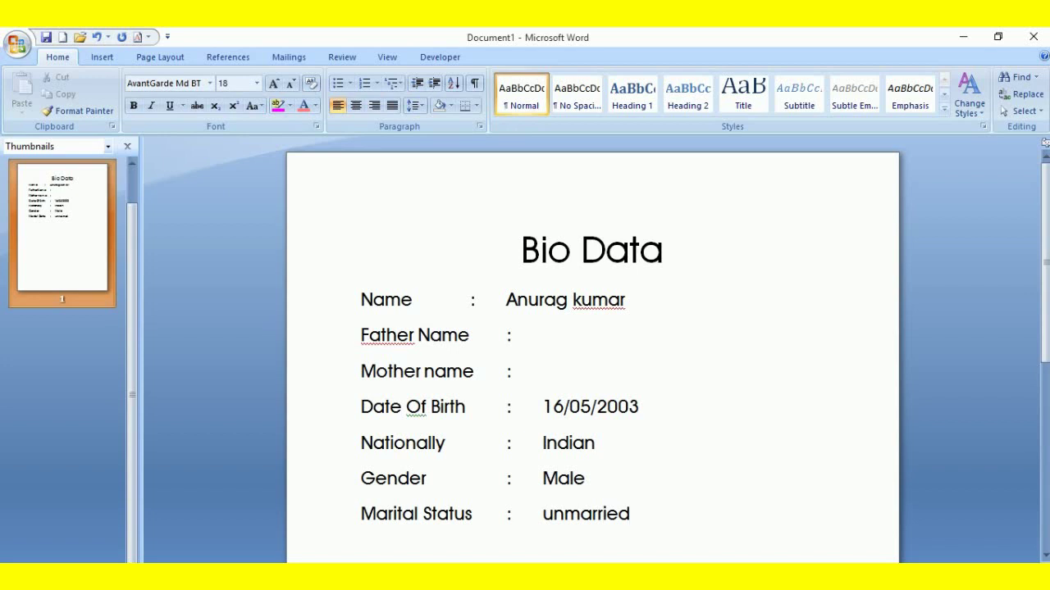
key(Return)
Step: Add a 'Religion : Hindu' line, correcting hindu to a capital H
scroll(544, 379, down, 3)
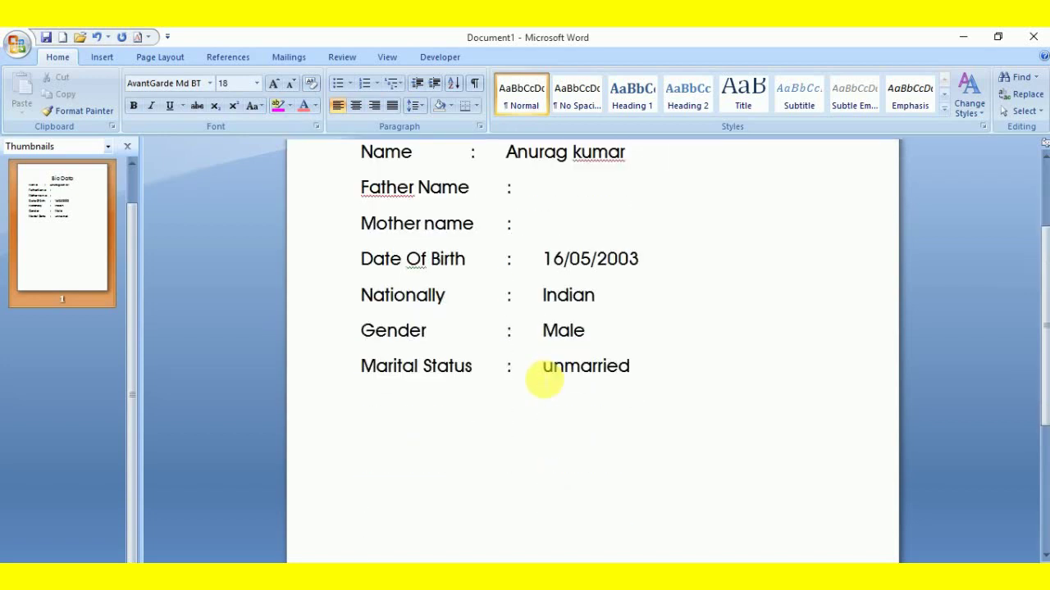
scroll(544, 379, down, 2)
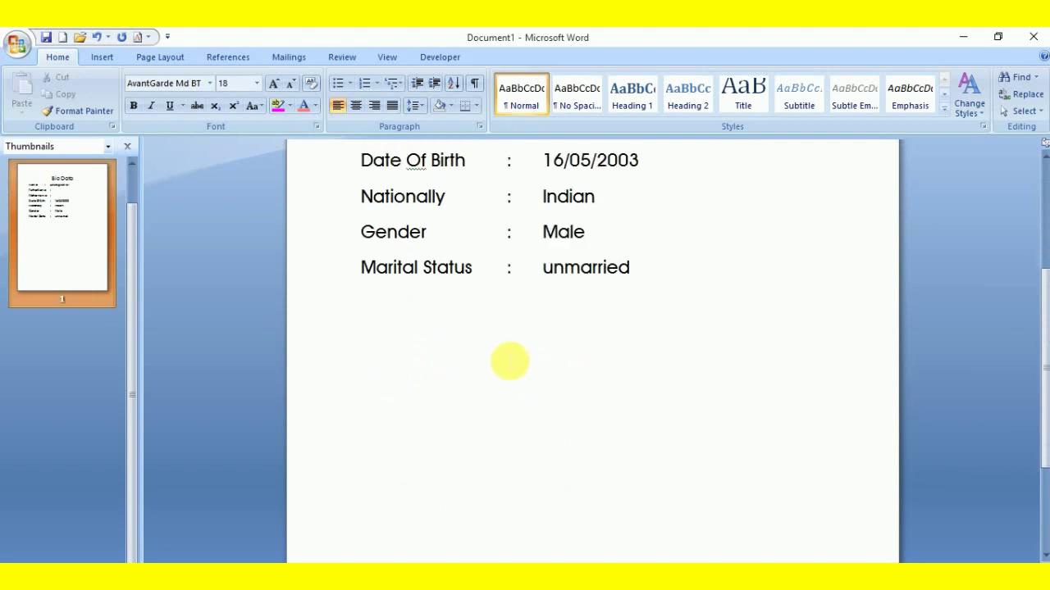
text(Re)
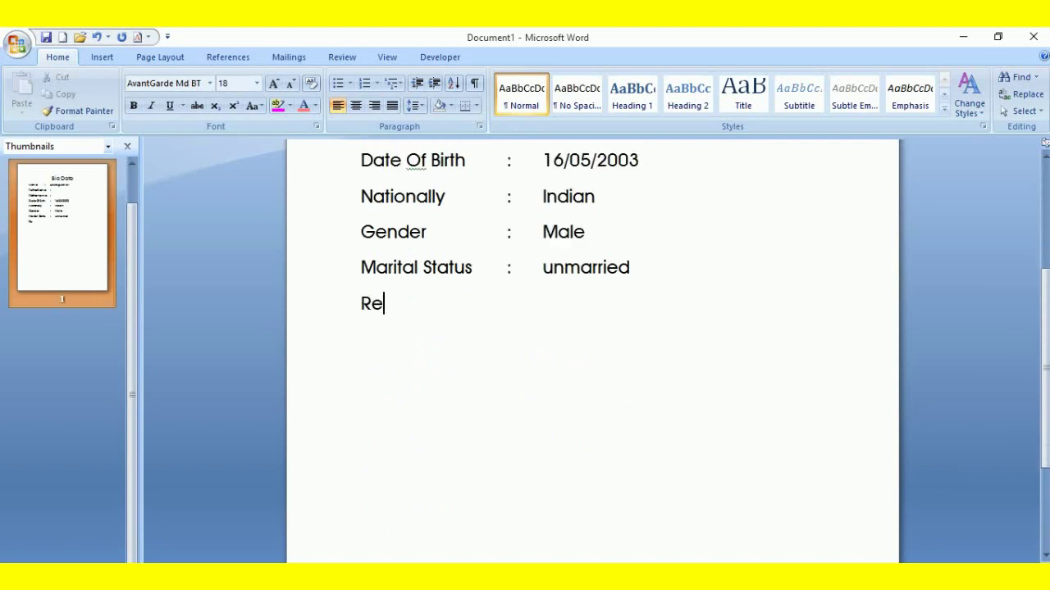
text(l)
text(igion)
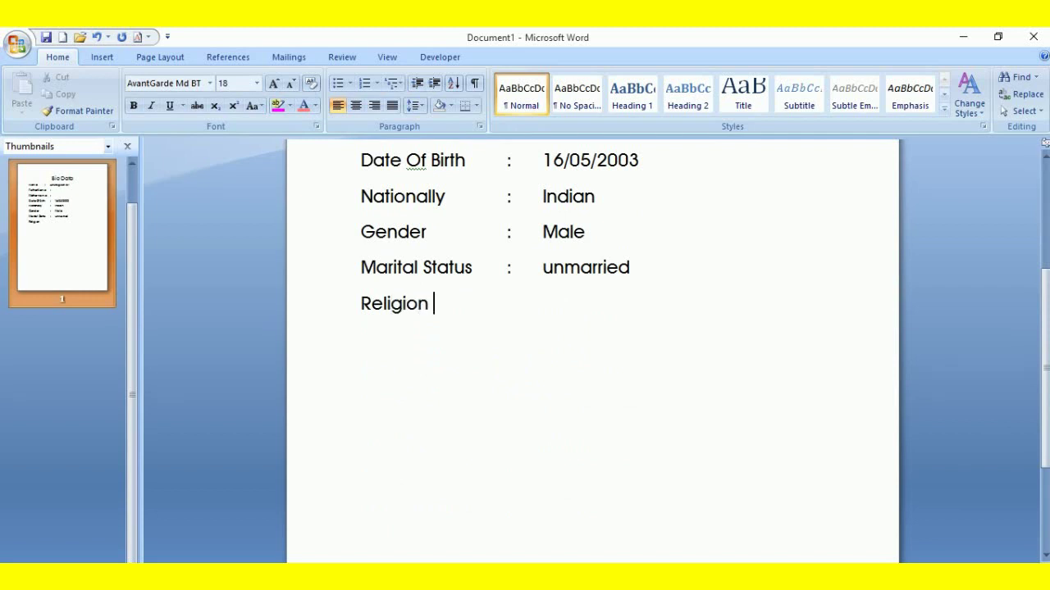
key(Tab)
key(Tab)
text(:)
key(Tab)
text(h)
text(indu)
key(Left)
key(Left)
key(Left)
key(Left)
key(BackSpace)
text(h)
key(BackSpace)
text(H)
key(Right)
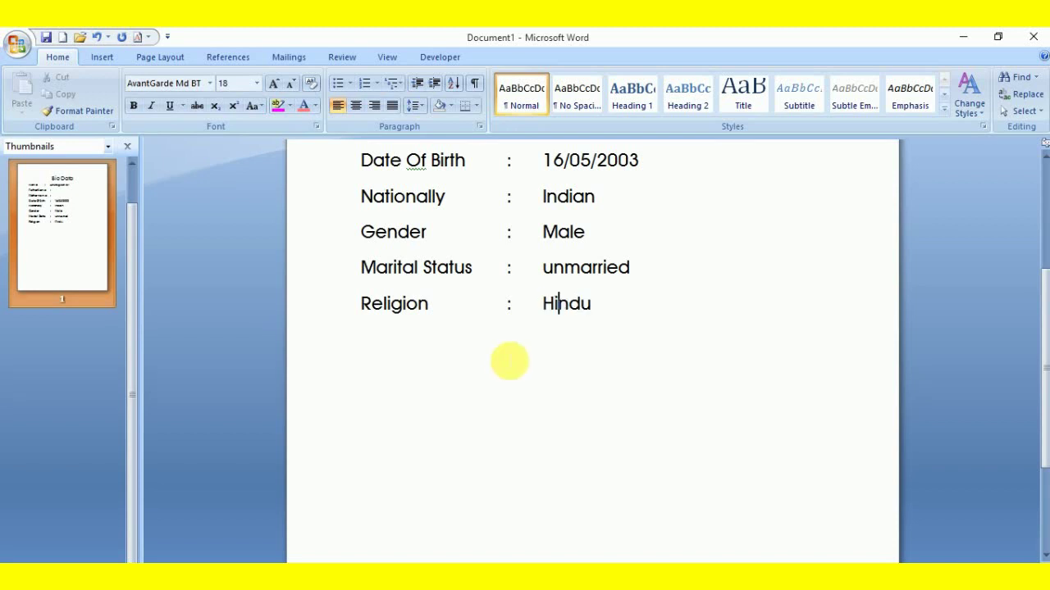
key(Right)
key(Right)
key(Right)
key(Return)
Step: Add an 'Address' label with tabbed colon and begin typing the address
text(D)
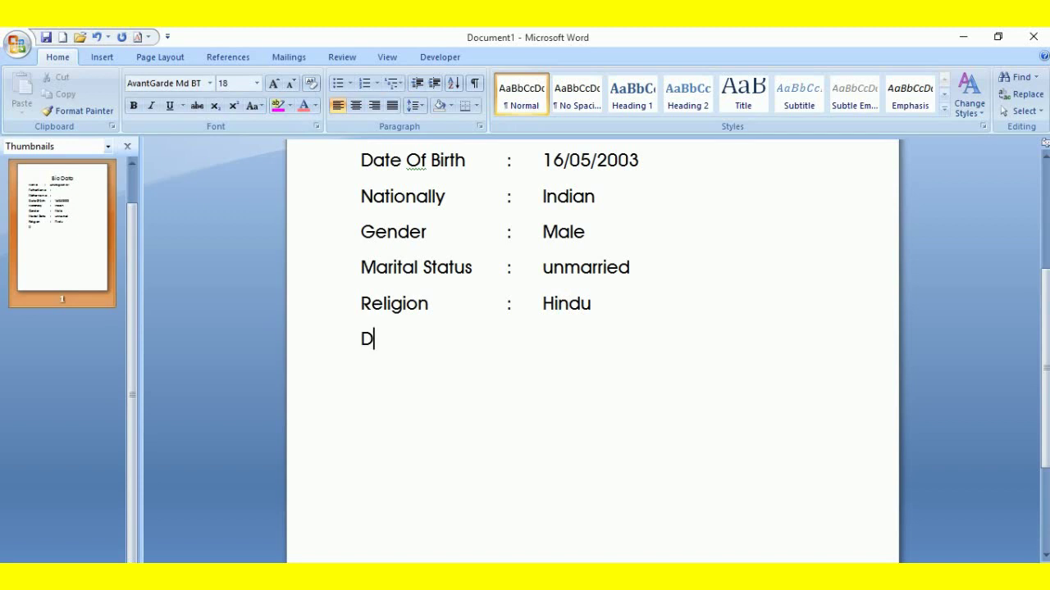
key(BackSpace)
text(Ad)
text(dress)
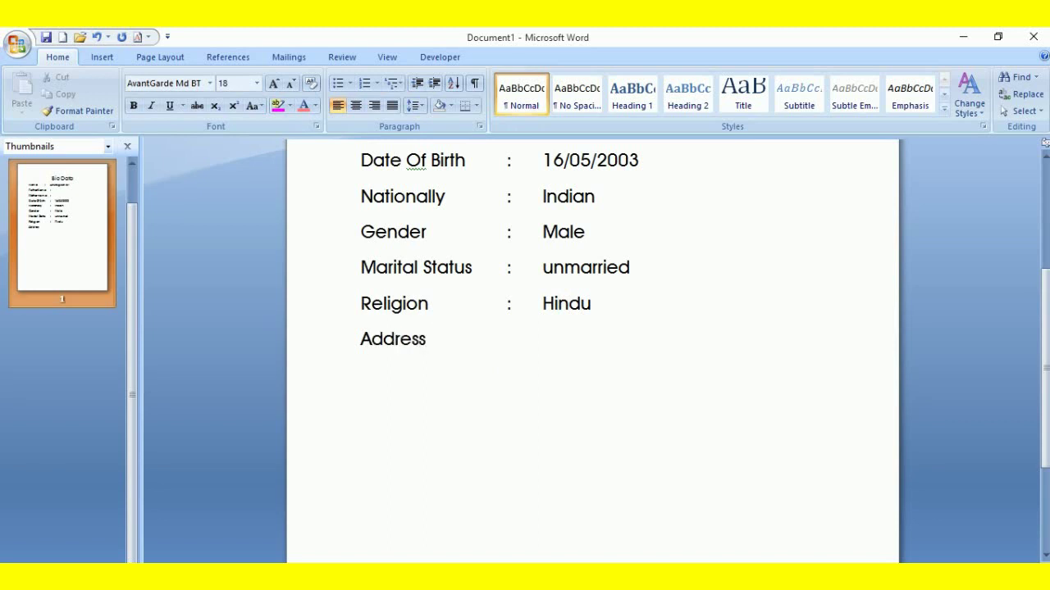
key(Tab)
text(:)
key(Tab)
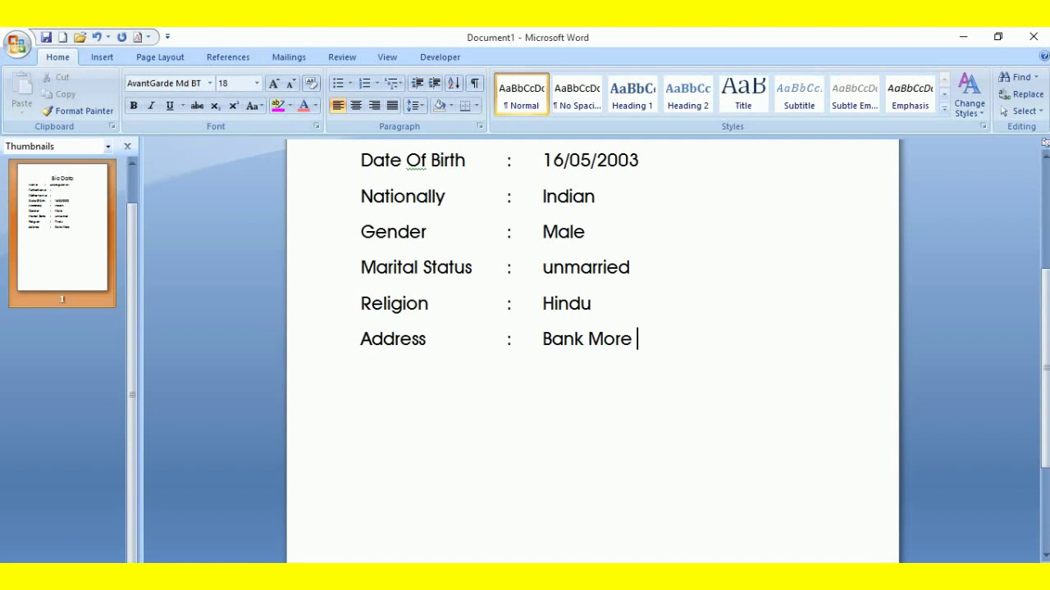
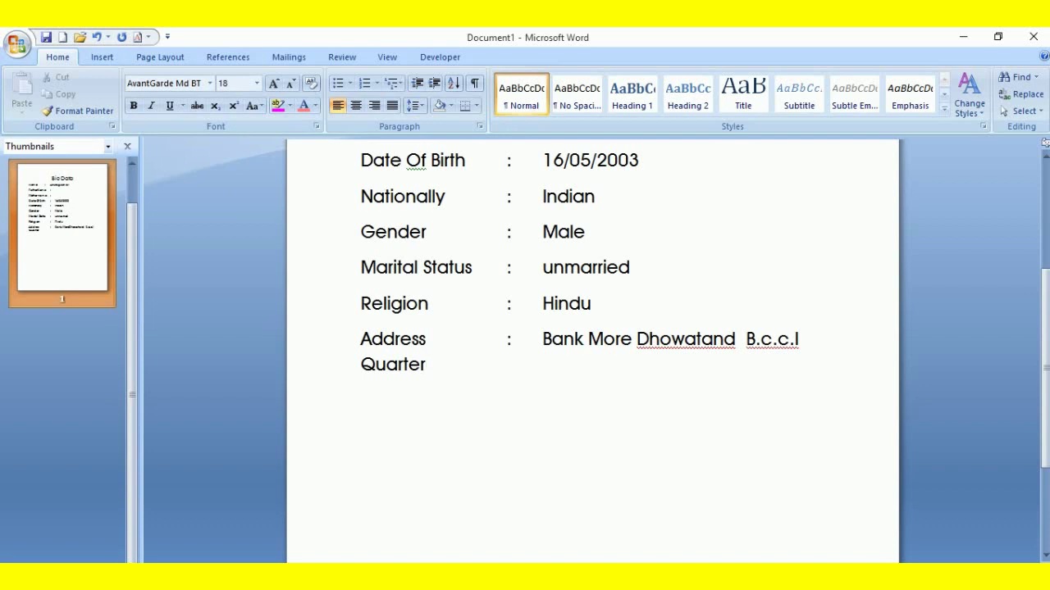
Step: Continue the address, then delete and undo its last word Quarter
key(Left)
key(Left)
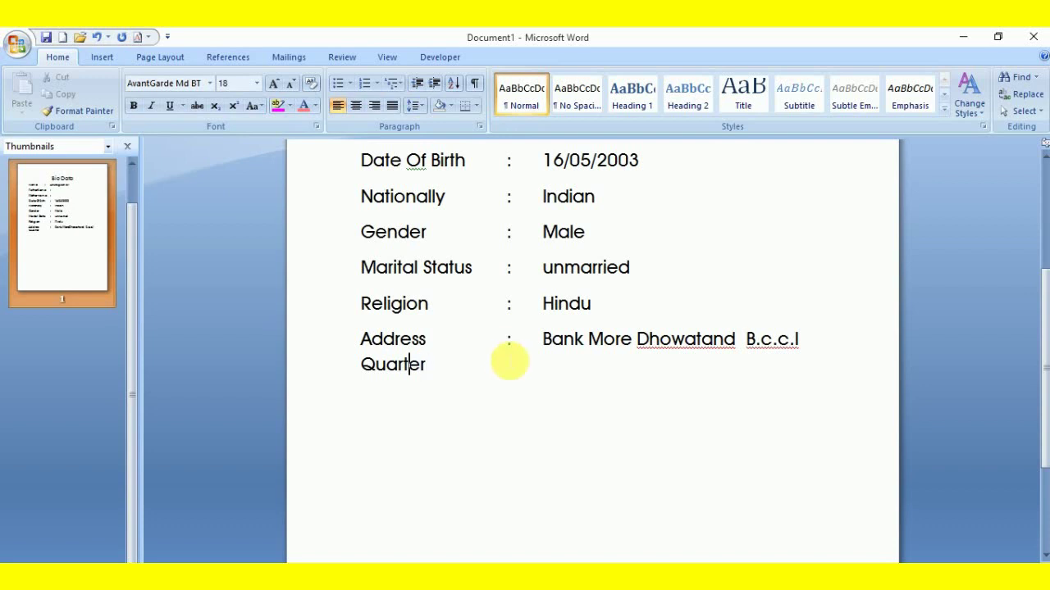
key(Left)
key(Left)
key(Left)
key(Left)
key(Left)
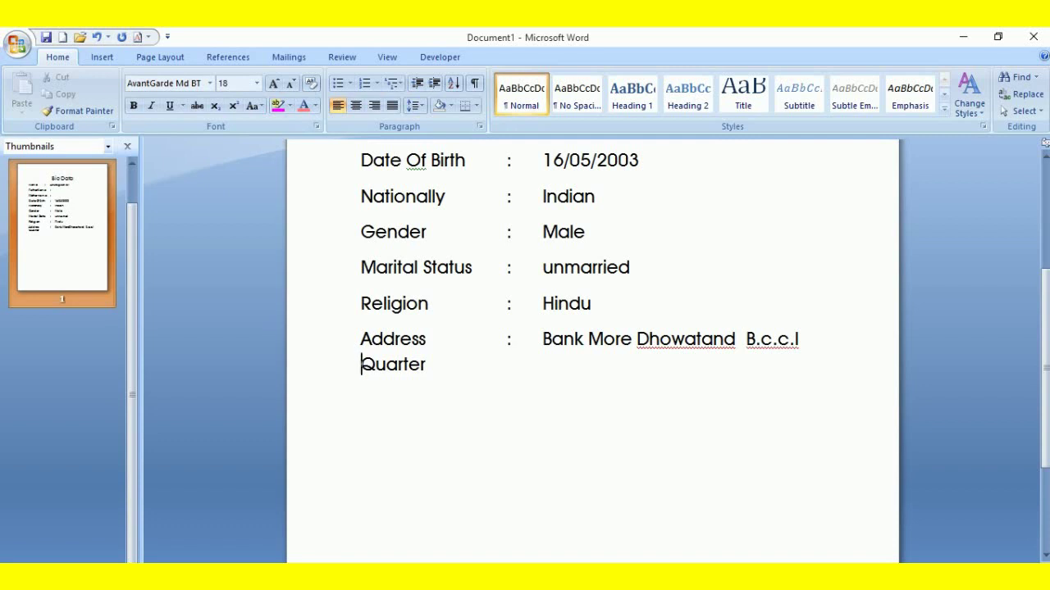
key(ctrl+z)
key(Right)
key(Right)
key(Right)
key(Right)
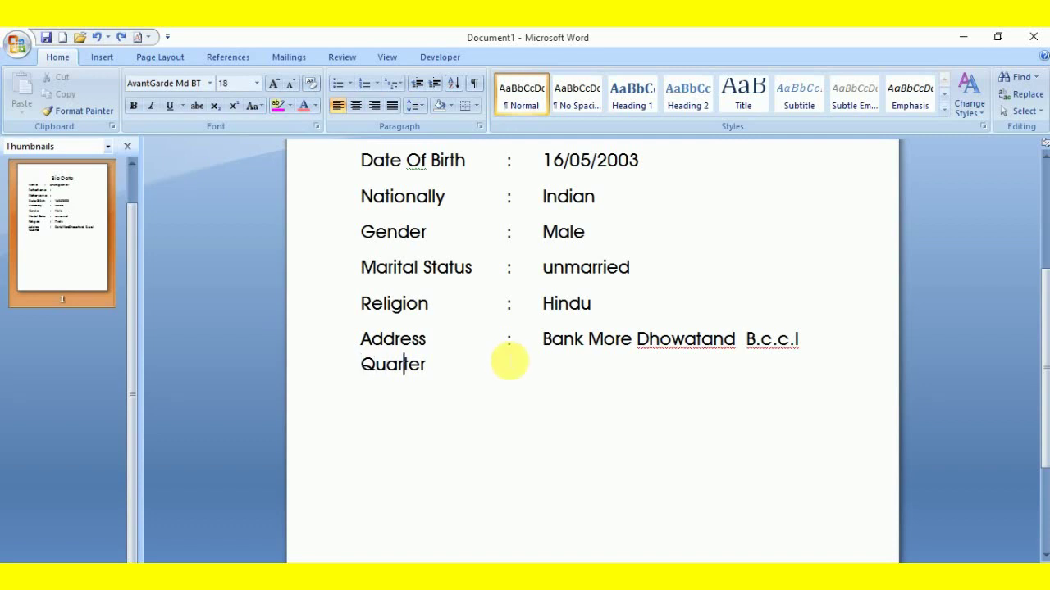
key(Right)
key(Right)
key(Right)
key(BackSpace)
key(BackSpace)
key(BackSpace)
key(BackSpace)
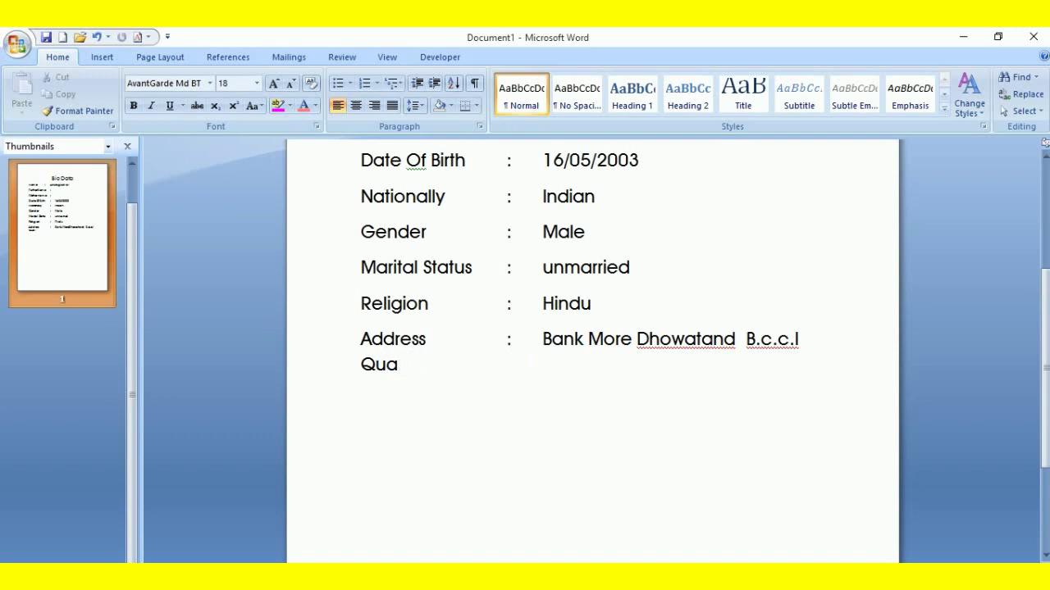
key(BackSpace)
key(BackSpace)
key(BackSpace)
key(ctrl+z)
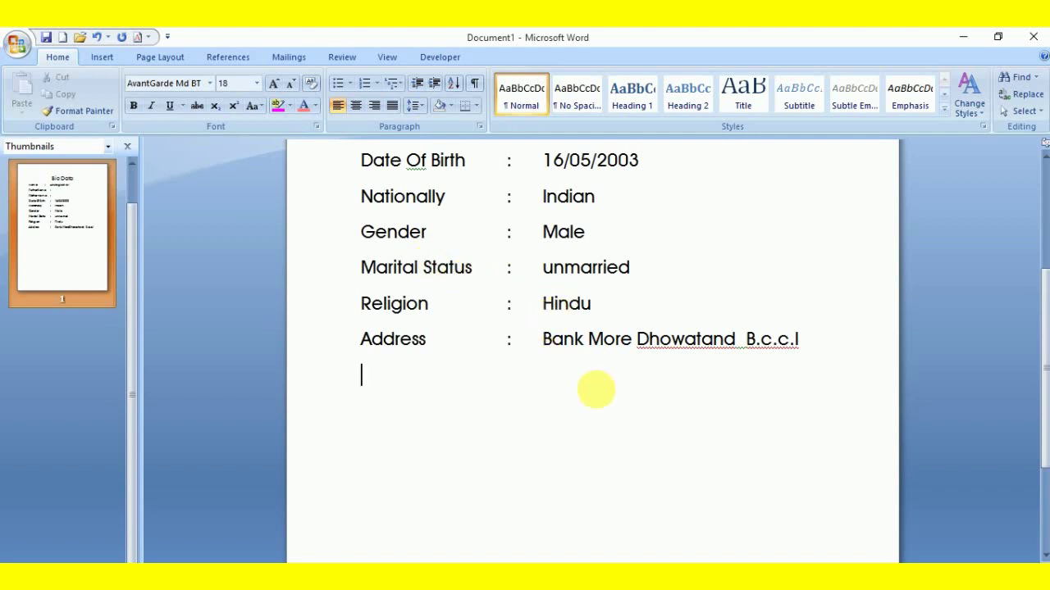
Step: Select and delete the whole address value, then start a new line
drag(802, 343, 545, 343)
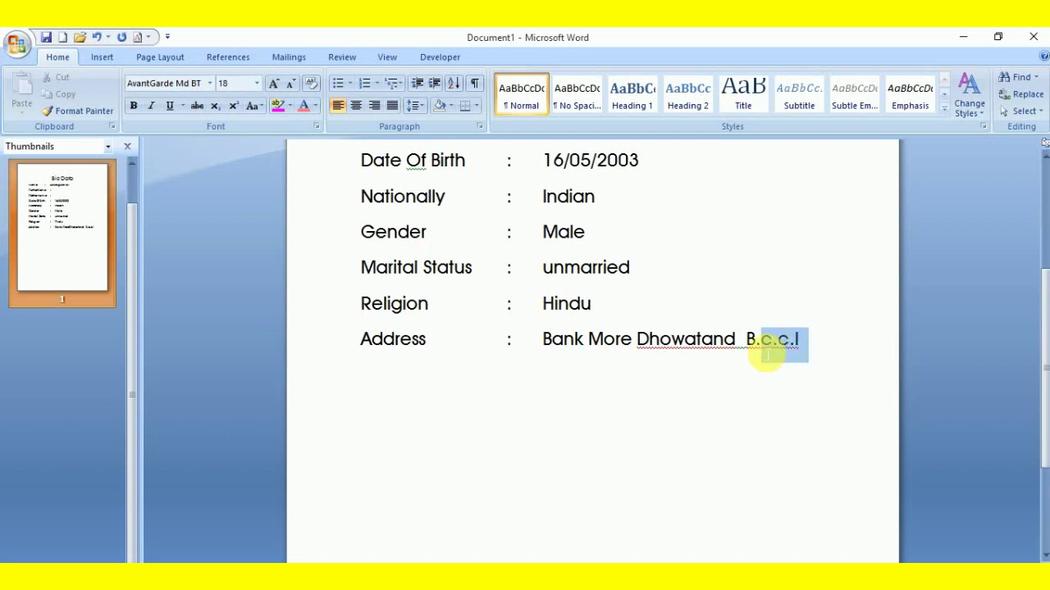
key(Delete)
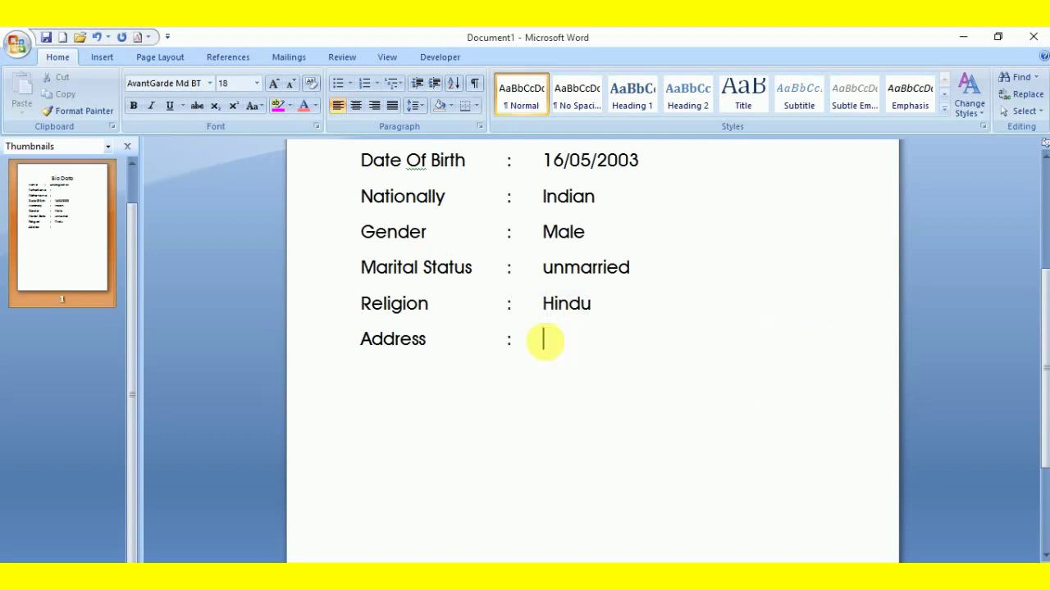
key(Return)
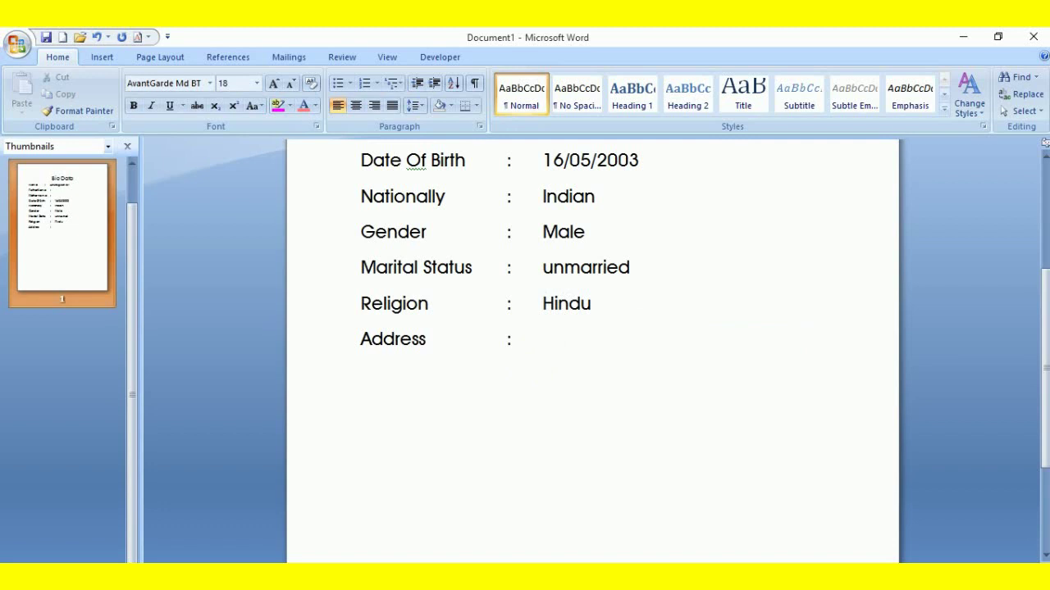
Step: Type 'Education Qualification' below Address and grow it to 22 pt
text(ED)
key(BackSpace)
text(du)
text(cati)
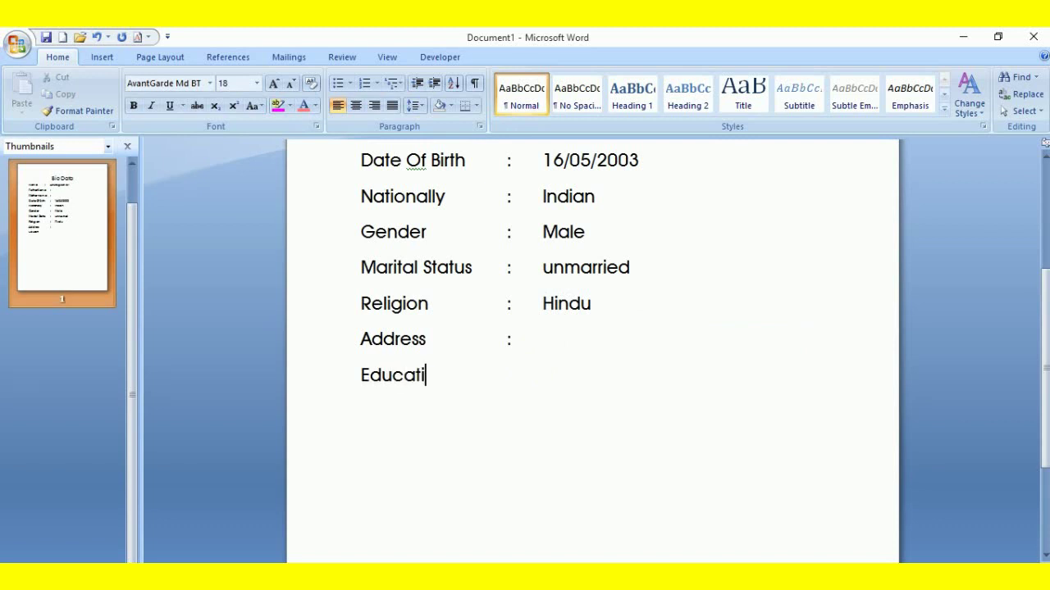
text(on)
text( Qua)
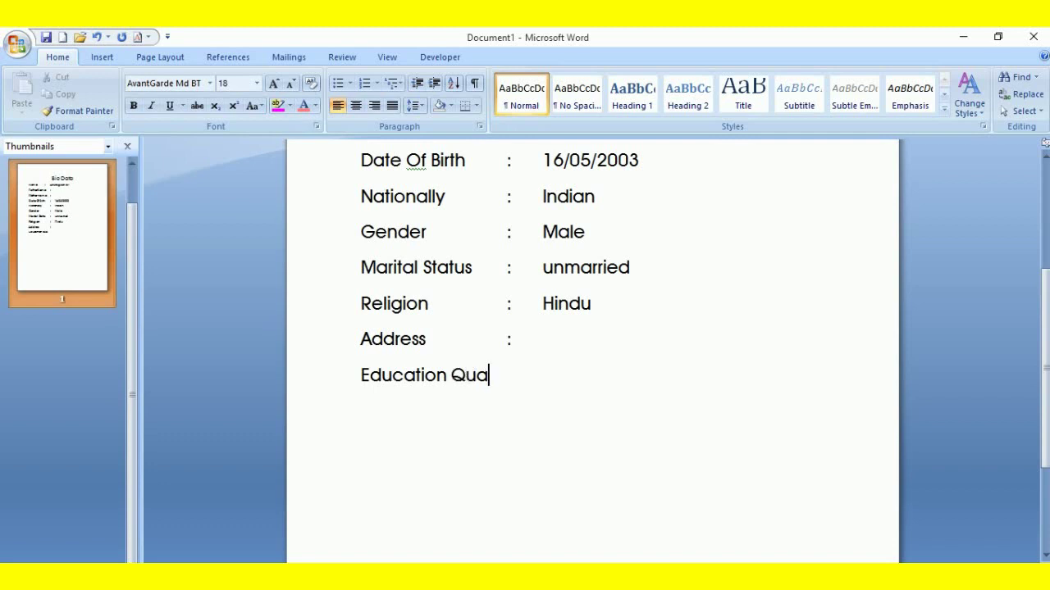
text(lo)
key(BackSpace)
text(i)
text(ficat)
text(ion)
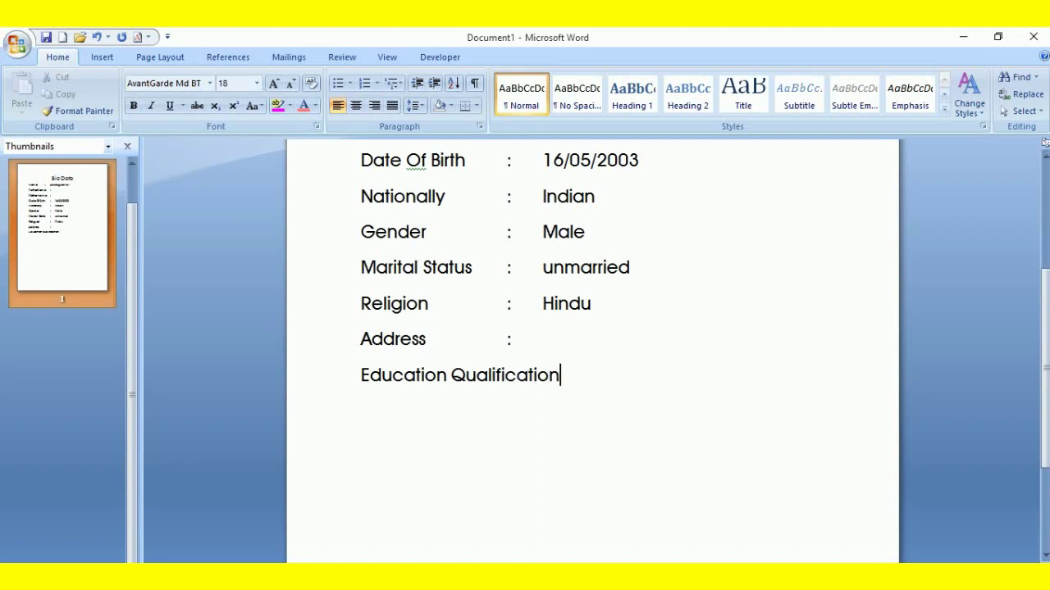
drag(584, 381, 363, 336)
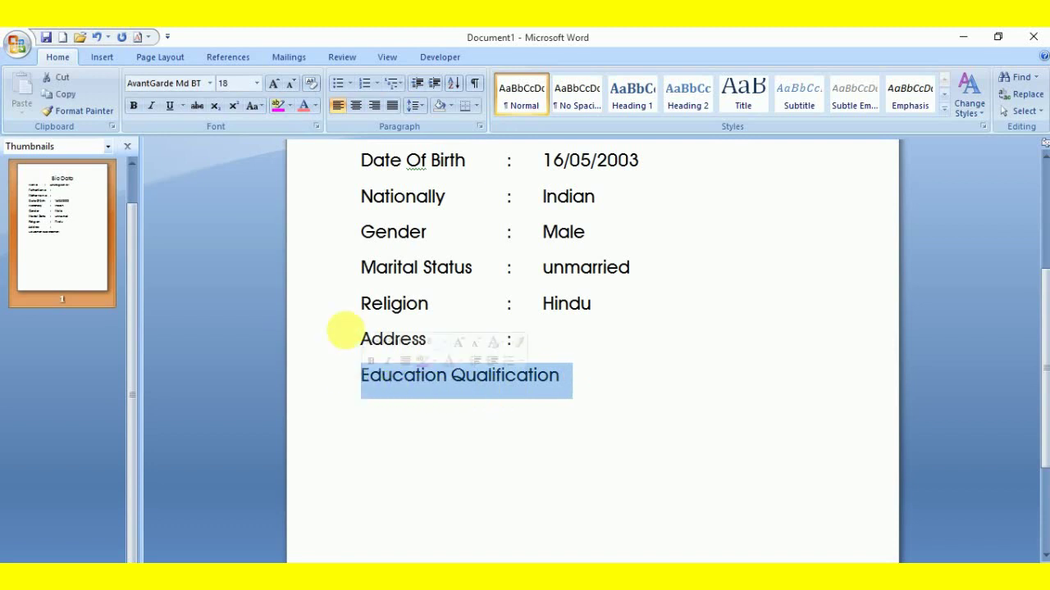
click(274, 83)
click(274, 83)
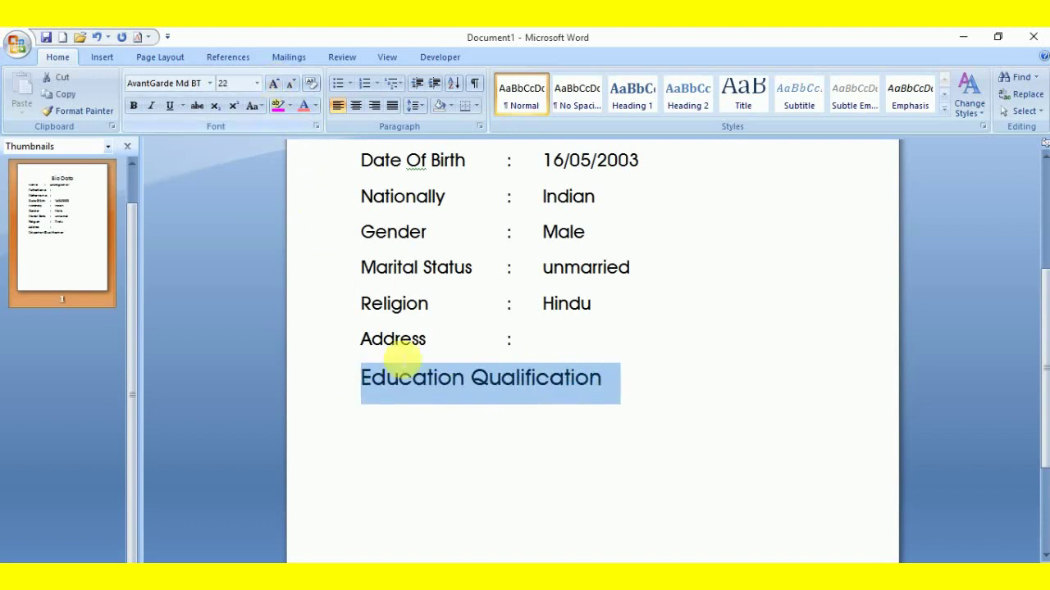
click(427, 431)
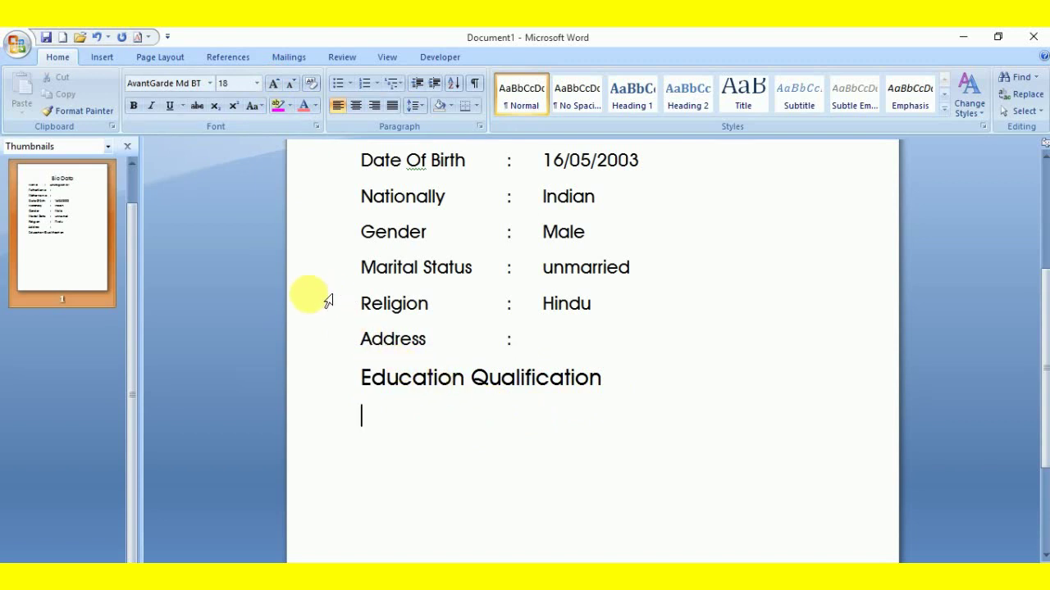
Step: Insert a 5x5 table below the Education Qualification heading and type 'examination' in its first cell
click(102, 57)
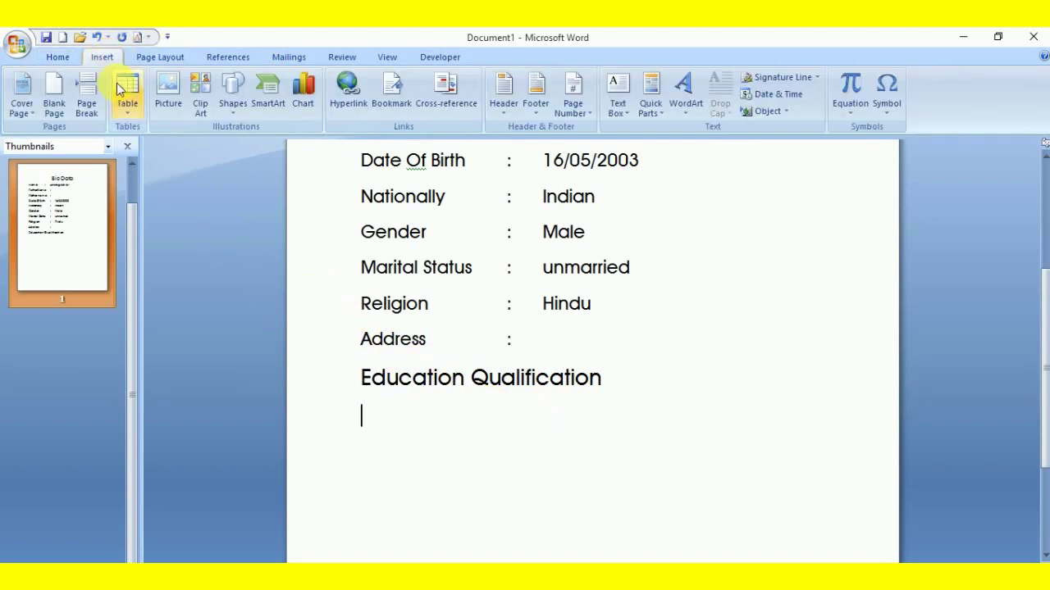
click(127, 92)
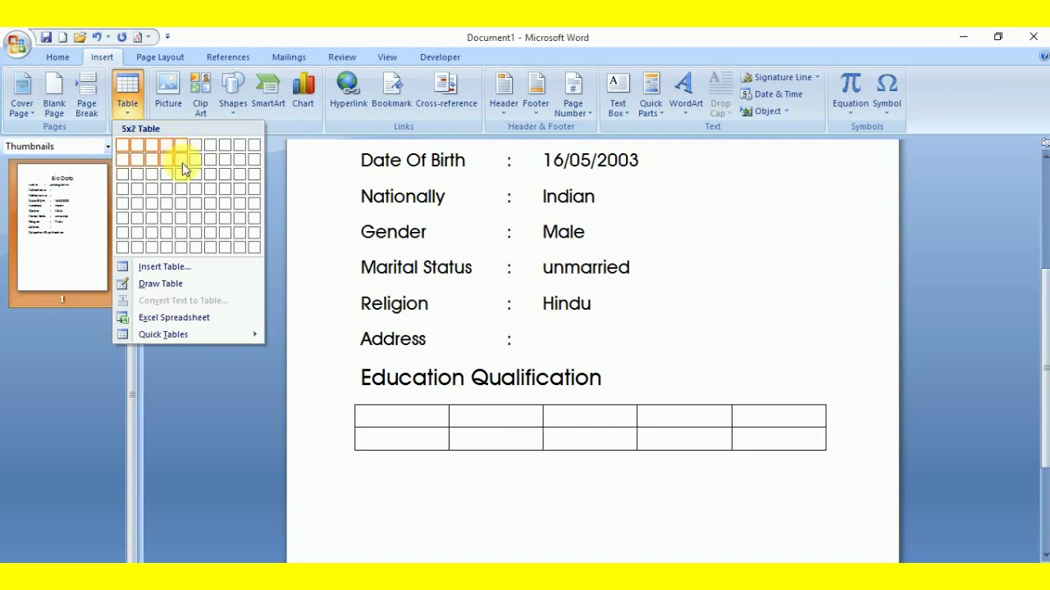
click(183, 206)
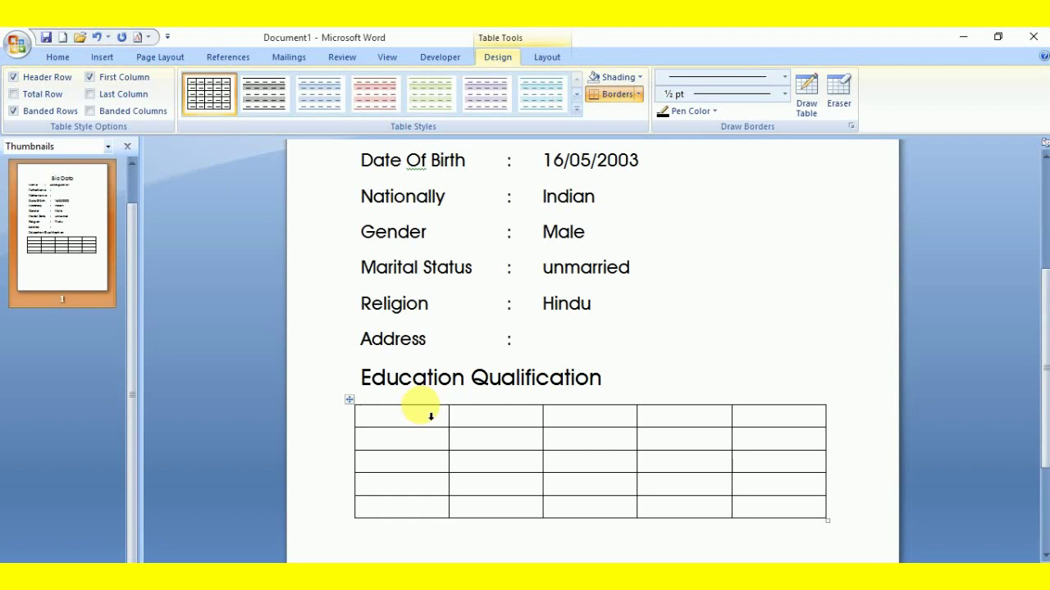
text(exami)
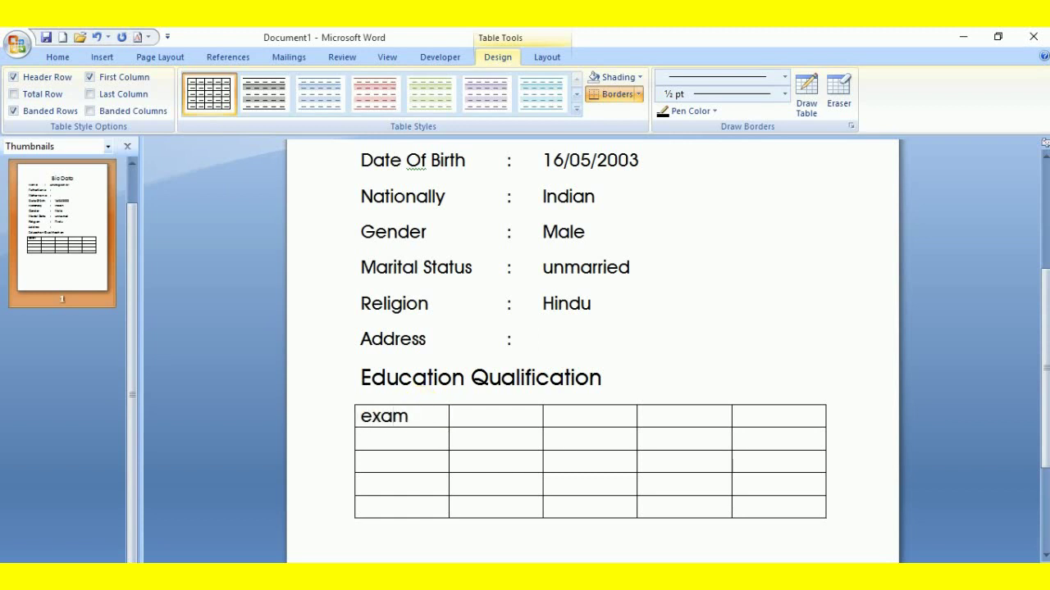
text(nati)
text(on)
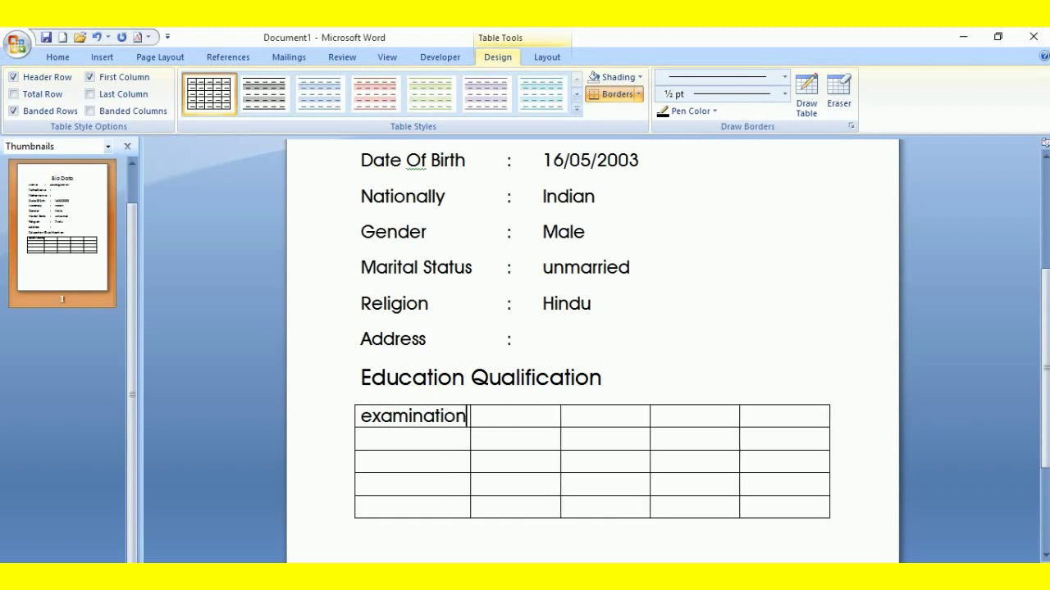
Step: Capitalise the first header cell to 'Examination' and enter 'Board/un.' in the second header cell
click(439, 416)
key(Left)
key(Left)
key(Left)
key(Left)
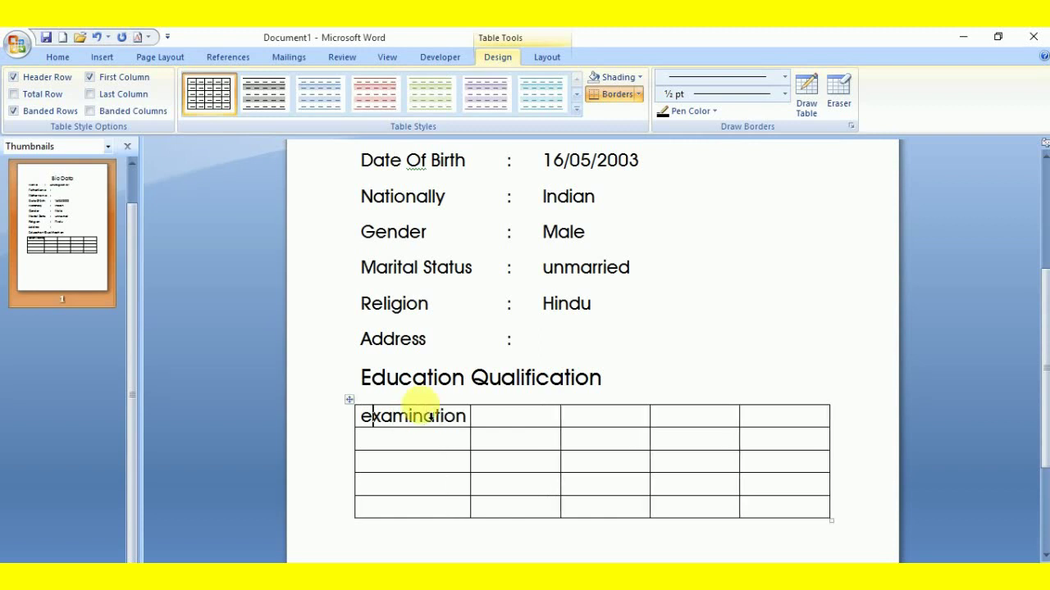
key(BackSpace)
text(E)
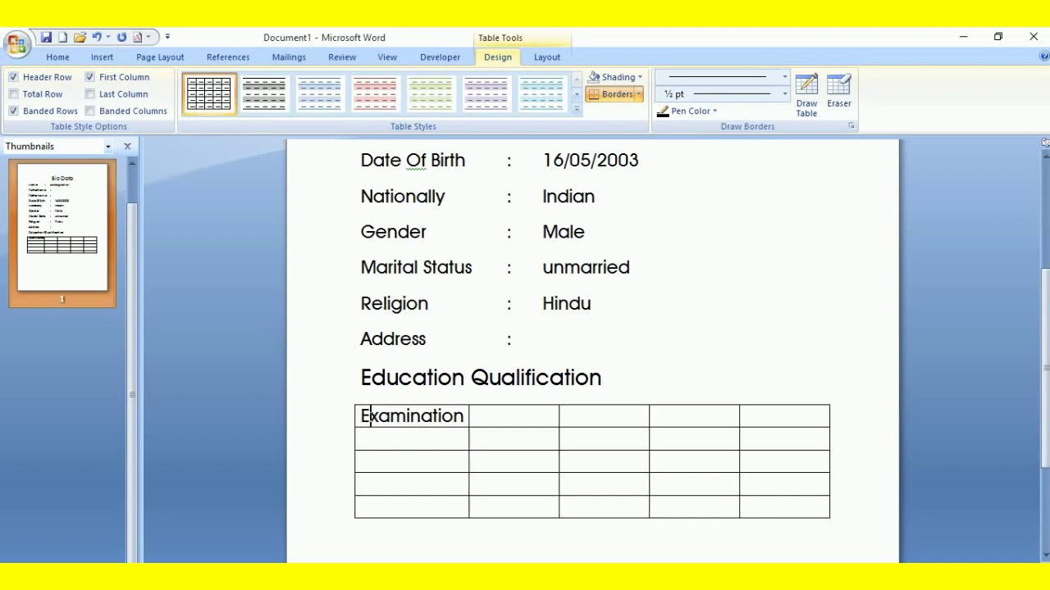
click(501, 418)
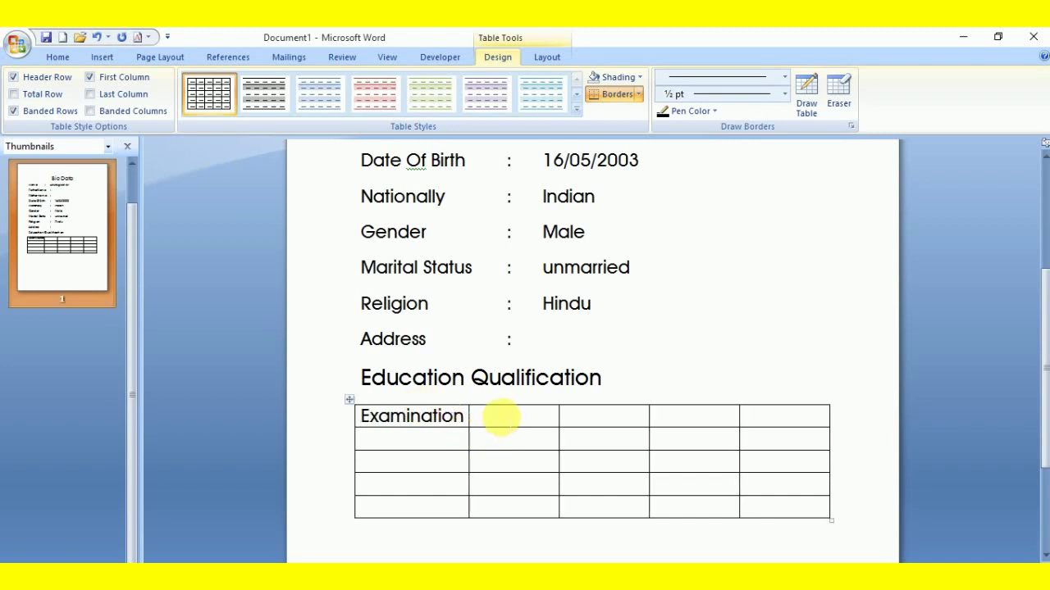
text(Boar)
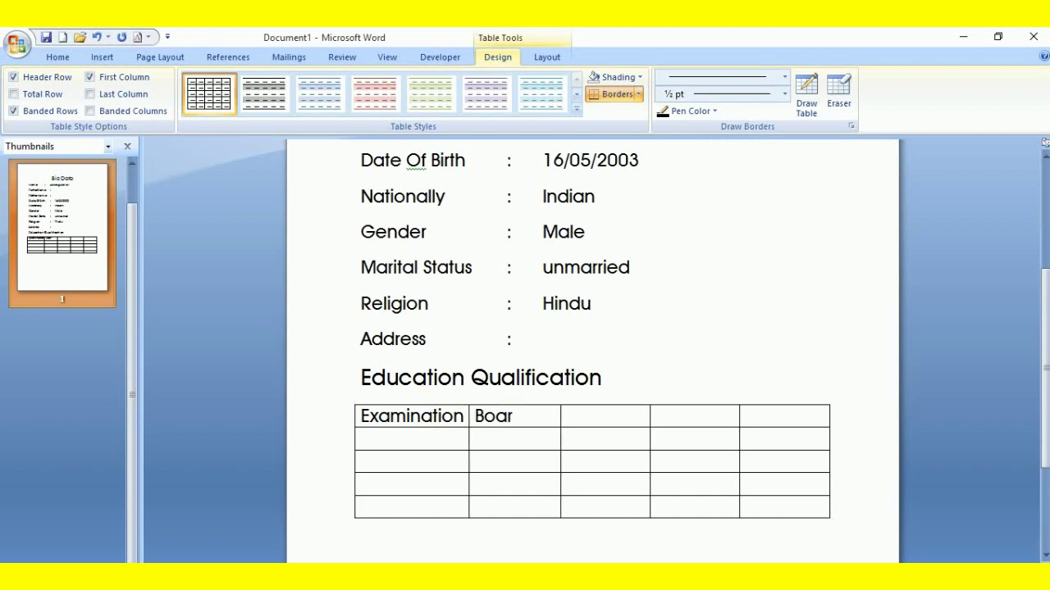
text(d/)
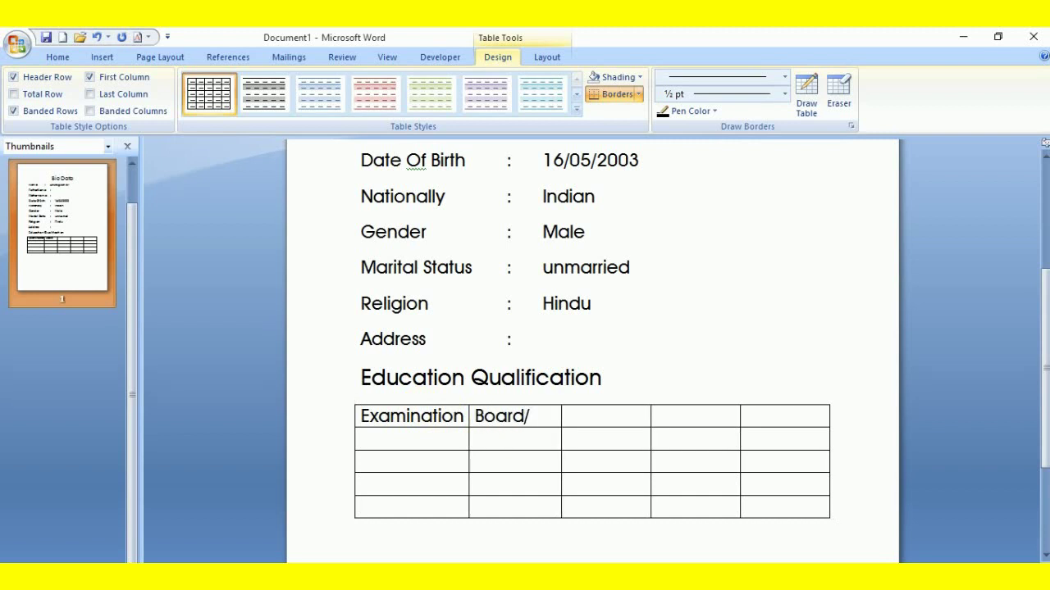
text(u)
text(n.)
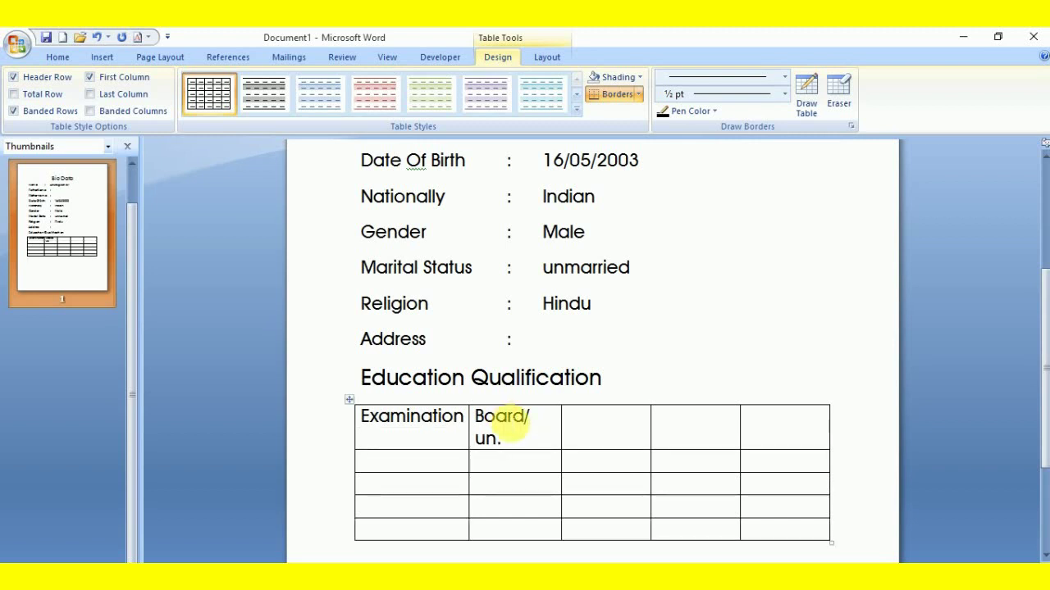
click(583, 425)
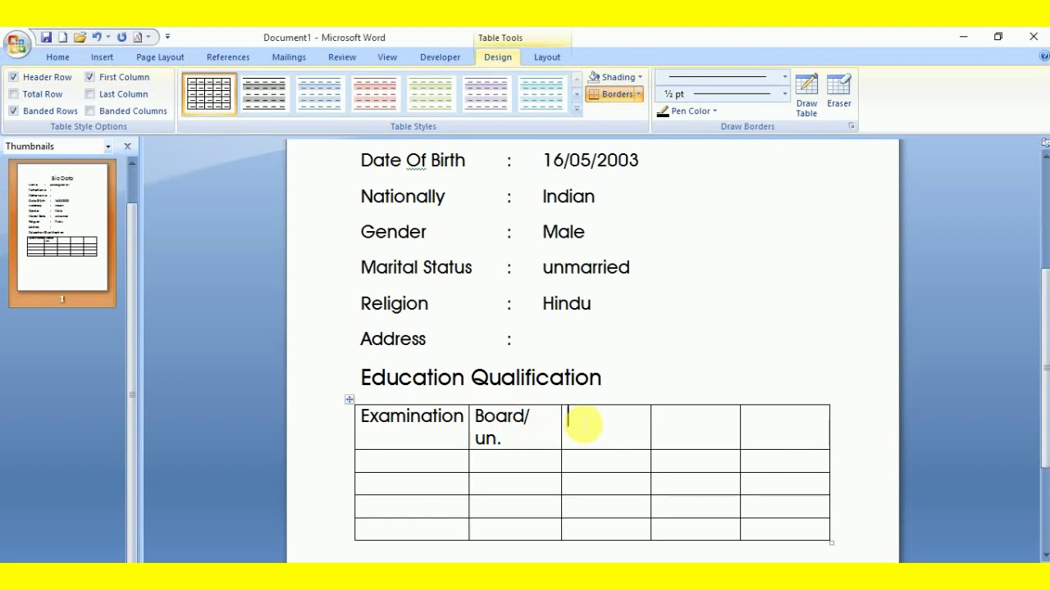
Step: Type 'Year of Passing', 'Division' and 'Percentage' into the third, fourth and fifth header cells
click(107, 57)
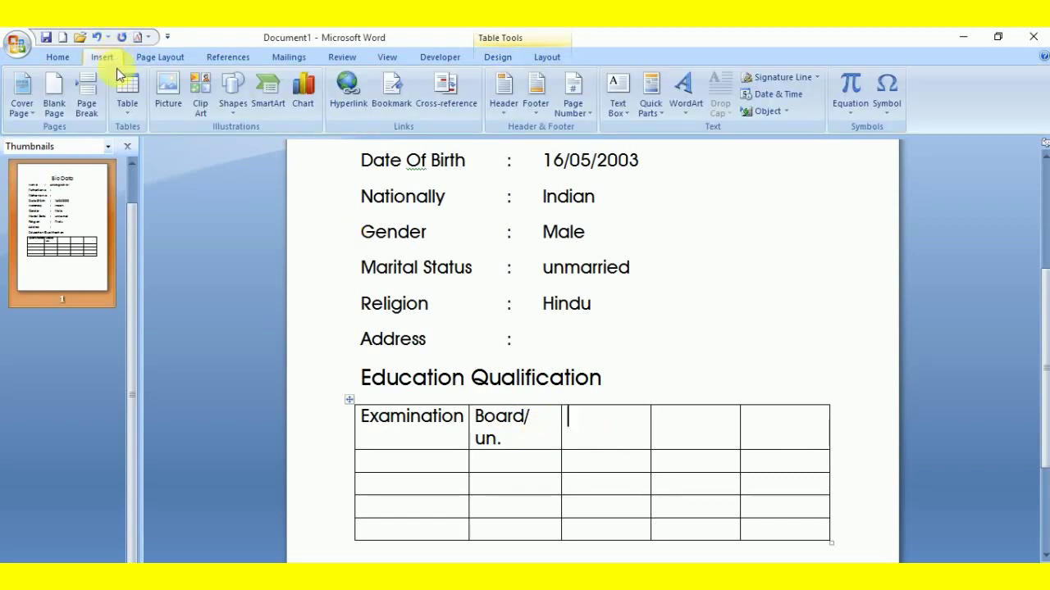
click(57, 56)
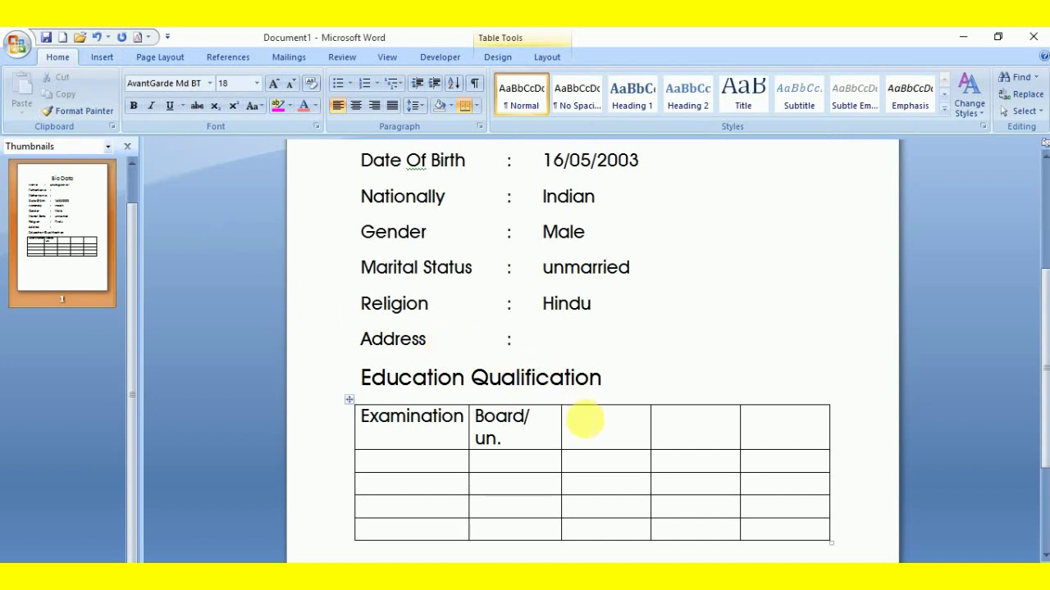
text(Year o)
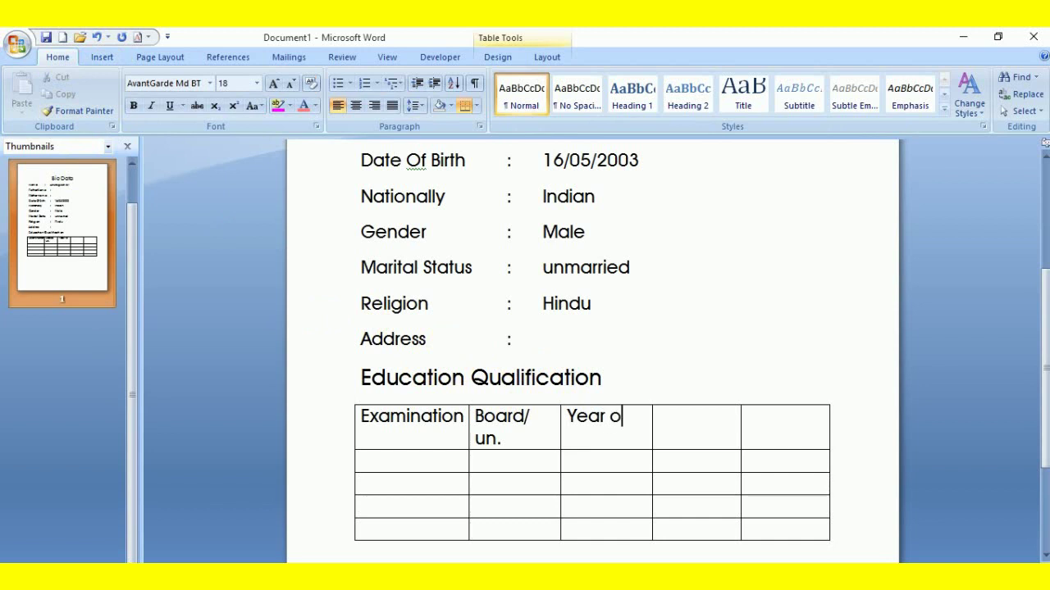
text(f P)
text(assing)
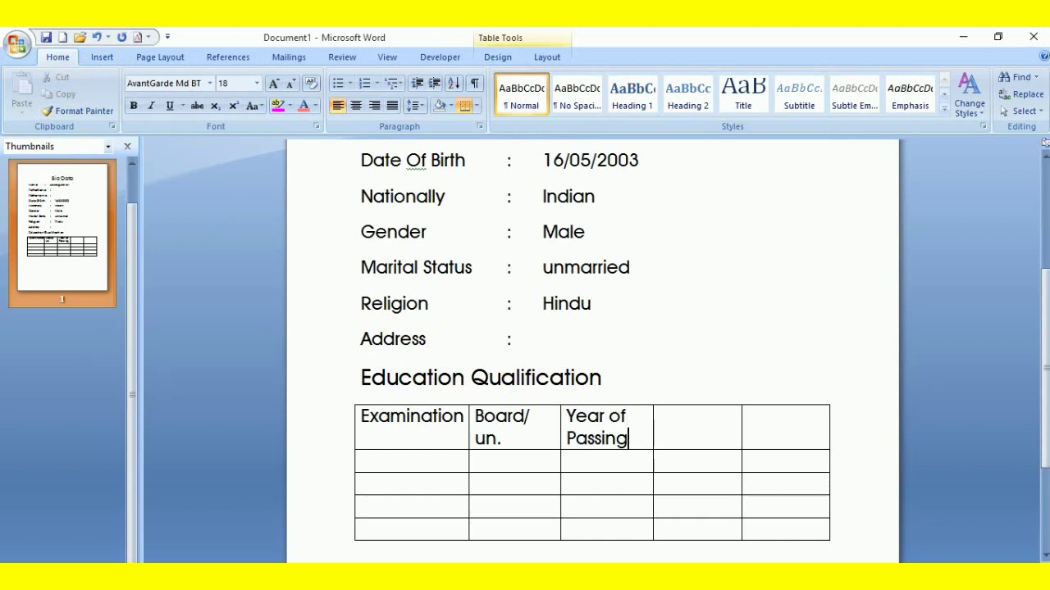
click(662, 426)
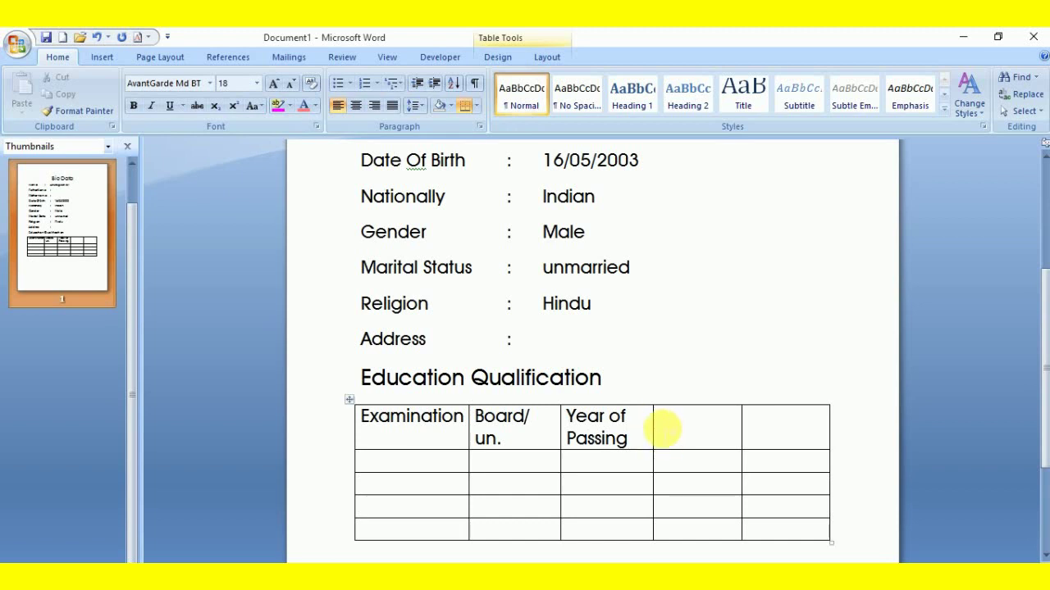
text(Div)
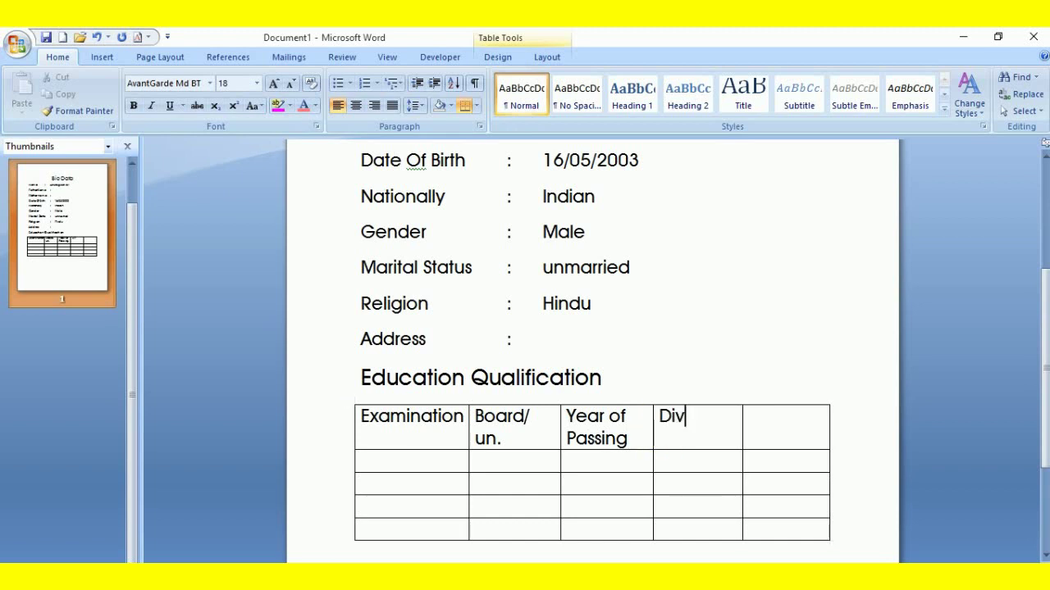
text(ision)
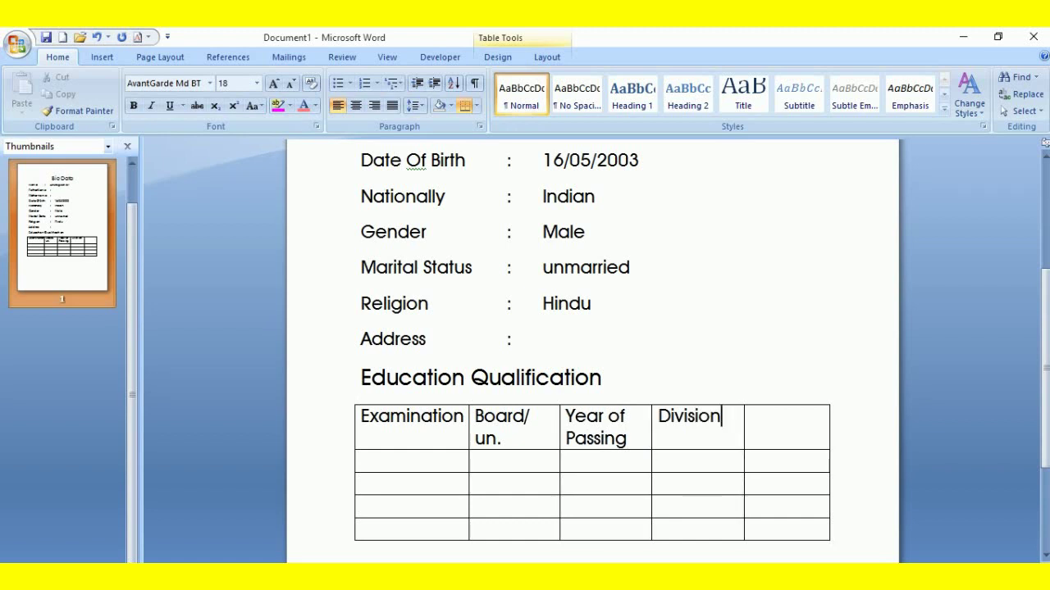
click(793, 430)
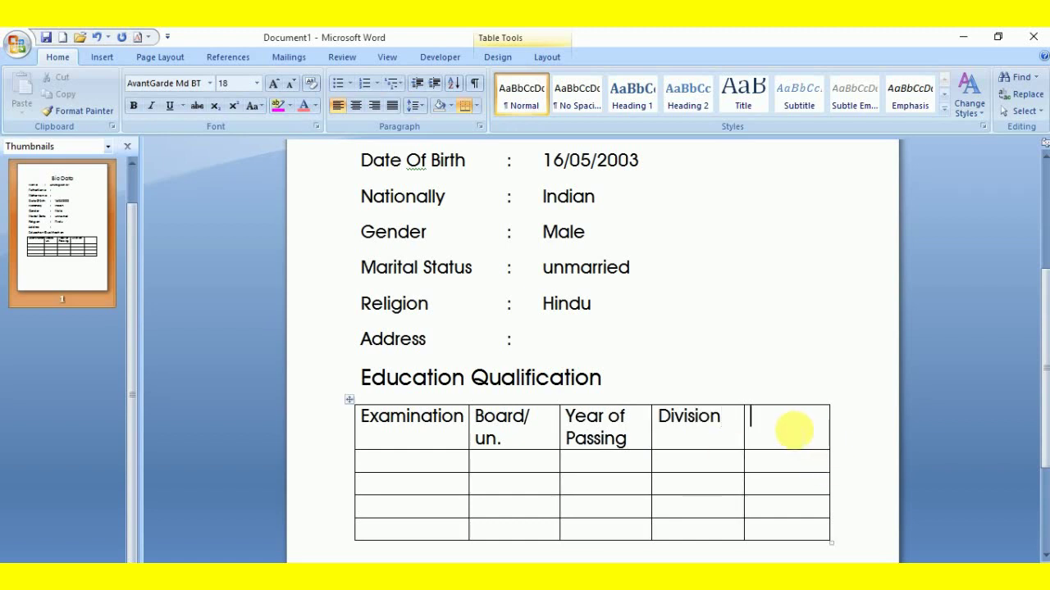
text(Perce)
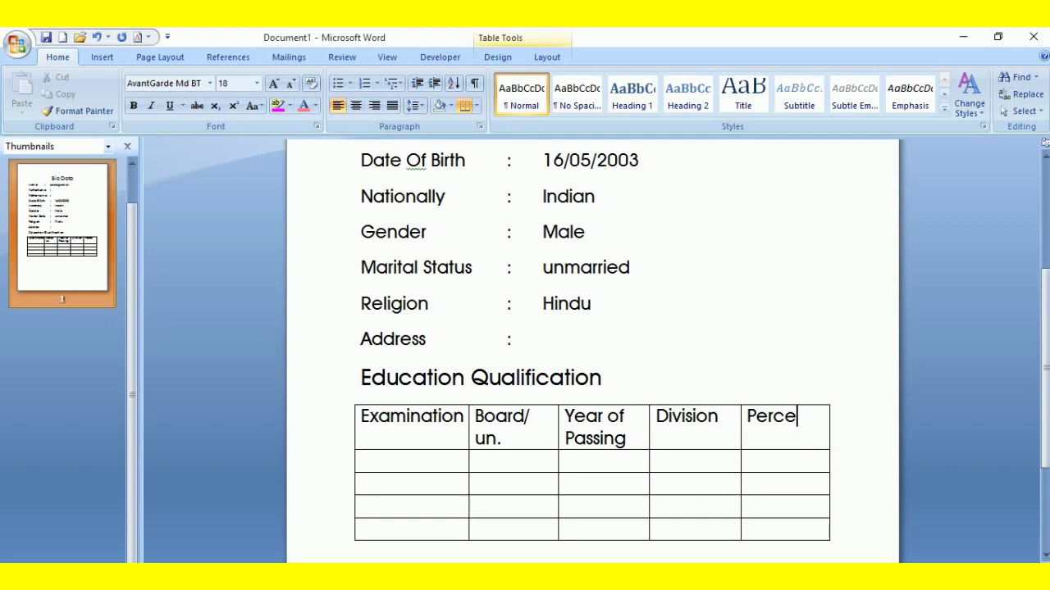
text(ntage)
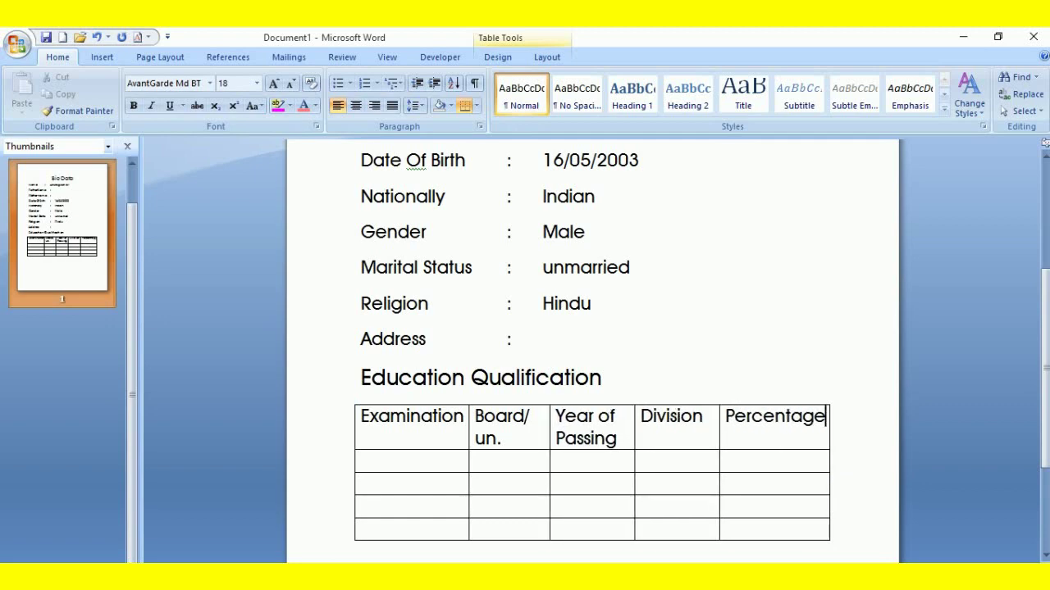
scroll(590, 461, down, 4)
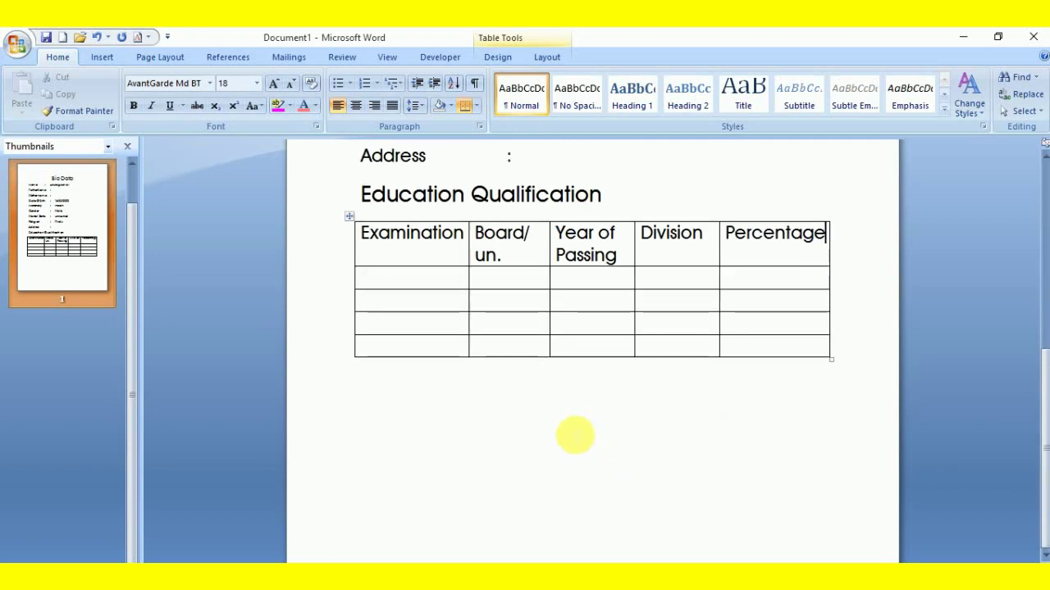
Step: Enter Matriculation, Intermediate and Graducation in successive Examination column cells
click(397, 300)
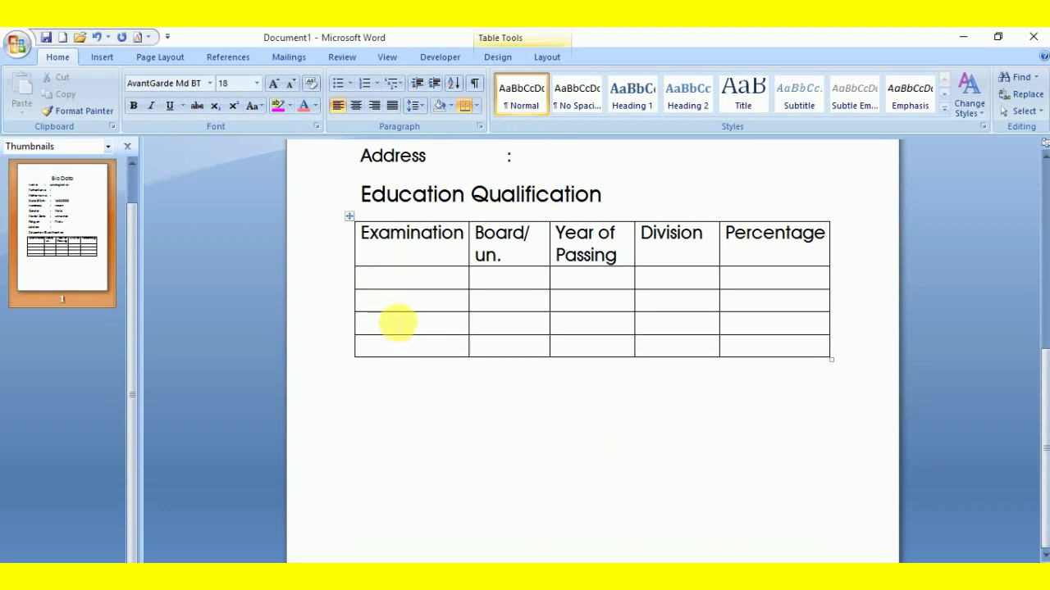
text(M)
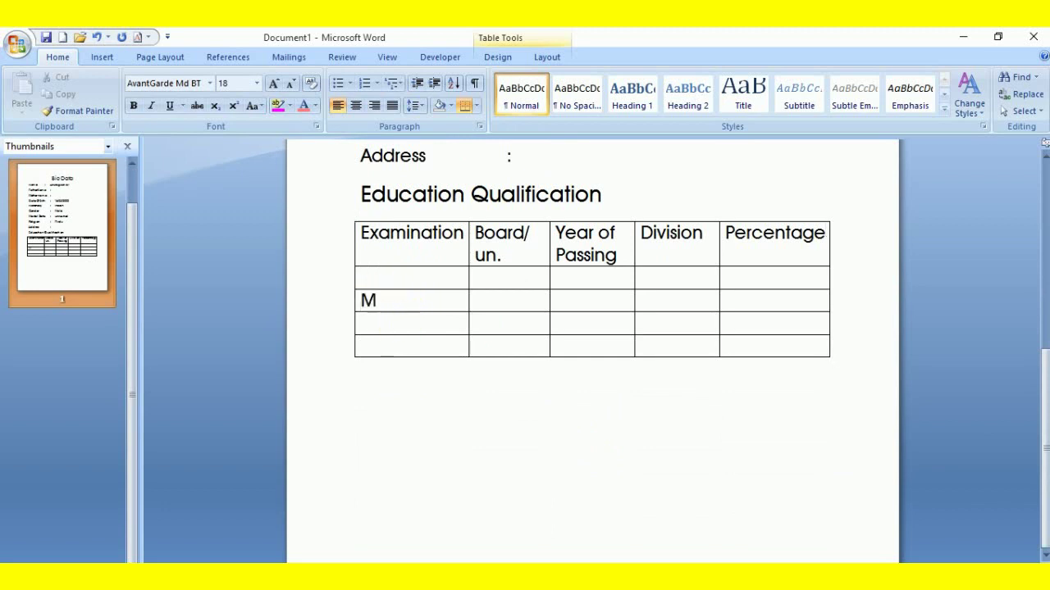
text(ar)
text(tri)
text(c)
text(u)
text(lati)
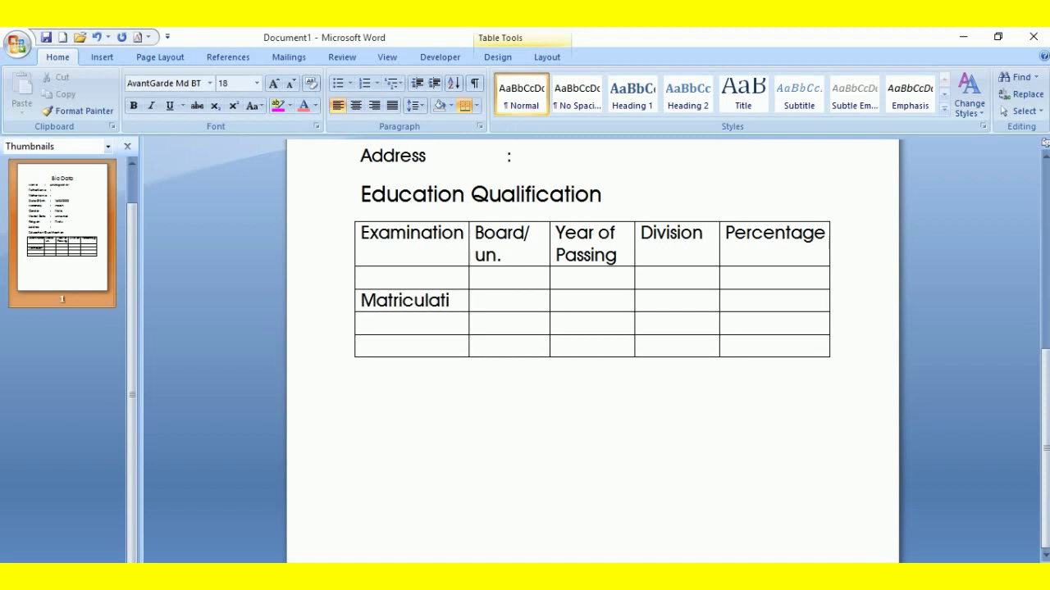
text(on)
click(393, 323)
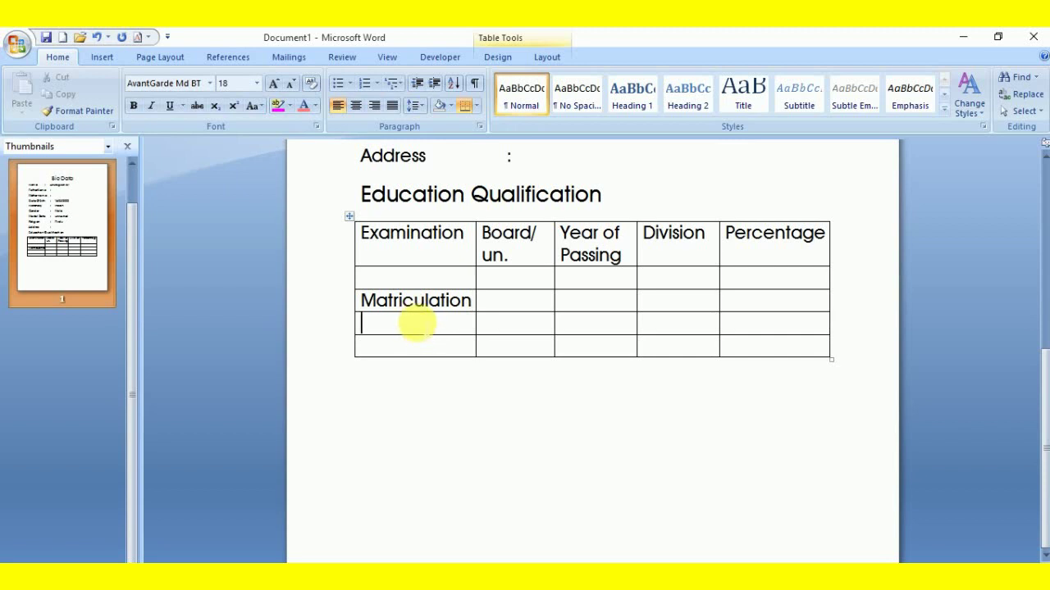
text(In)
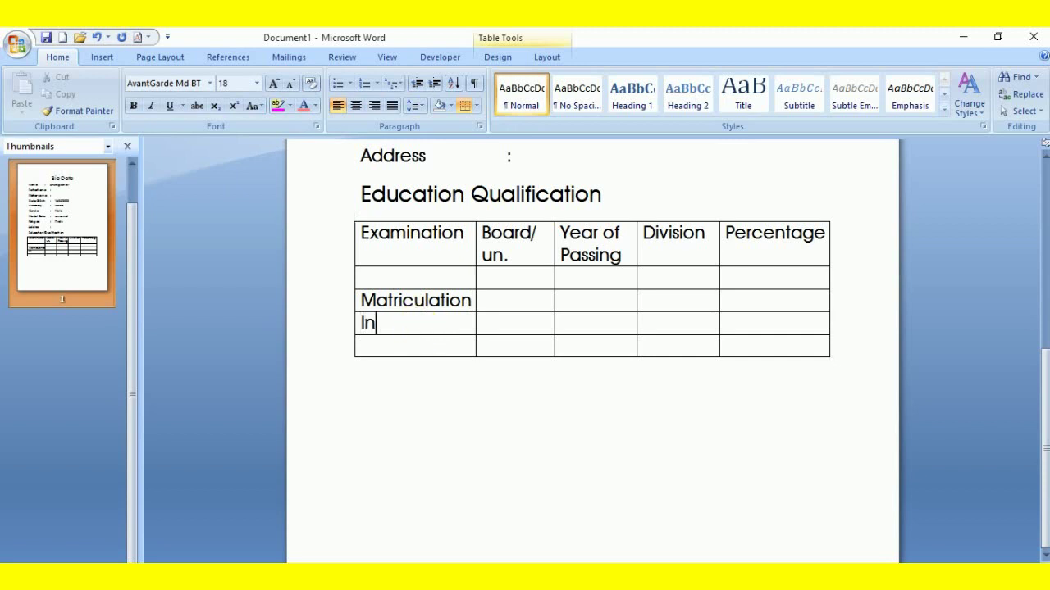
text(terme)
text(di)
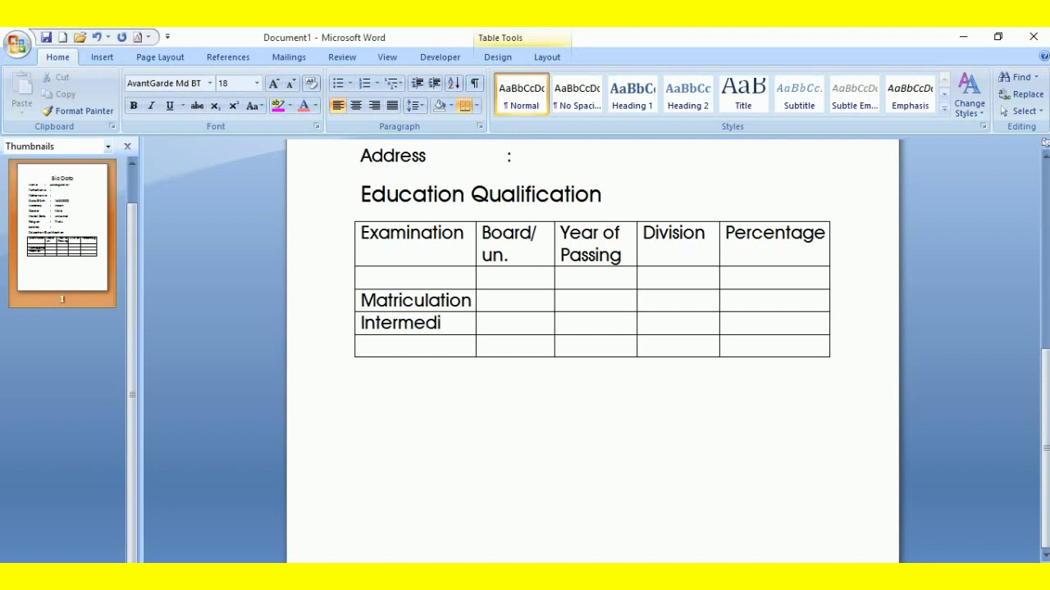
text(ate)
click(412, 347)
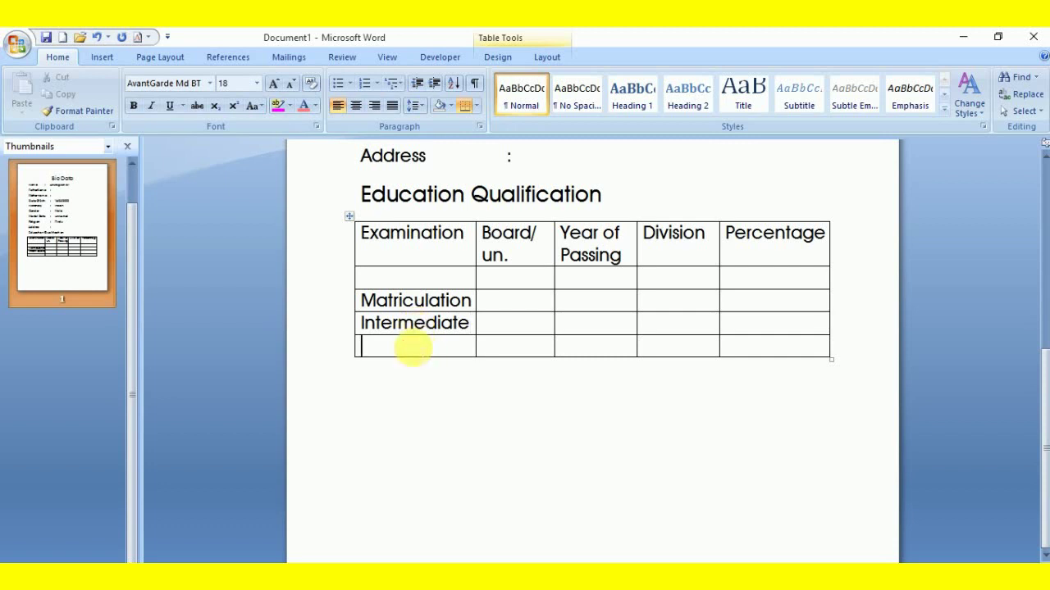
text(Ge)
key(BackSpace)
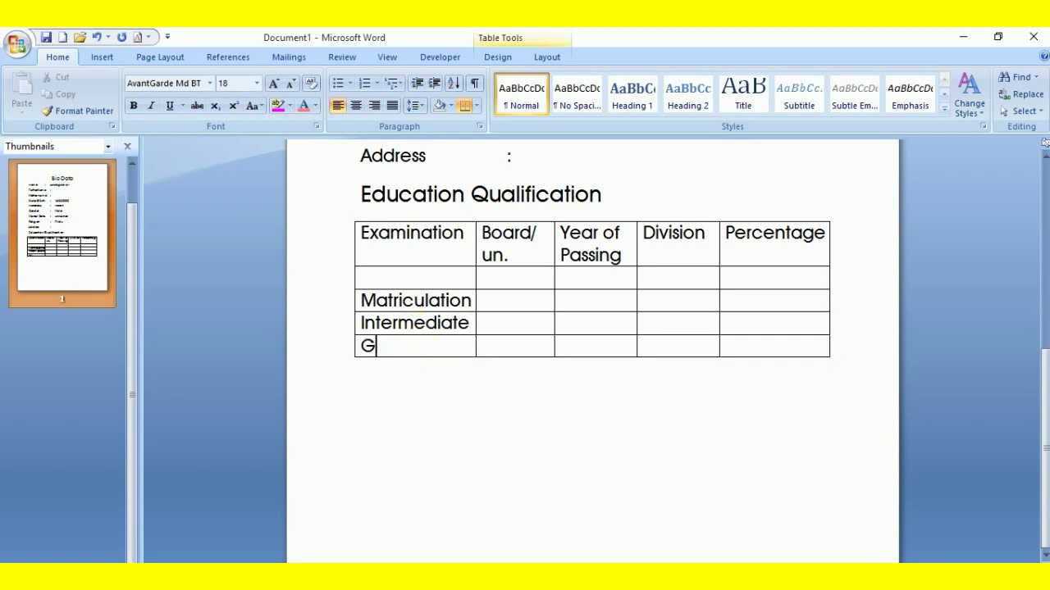
text(raduc)
text(ation)
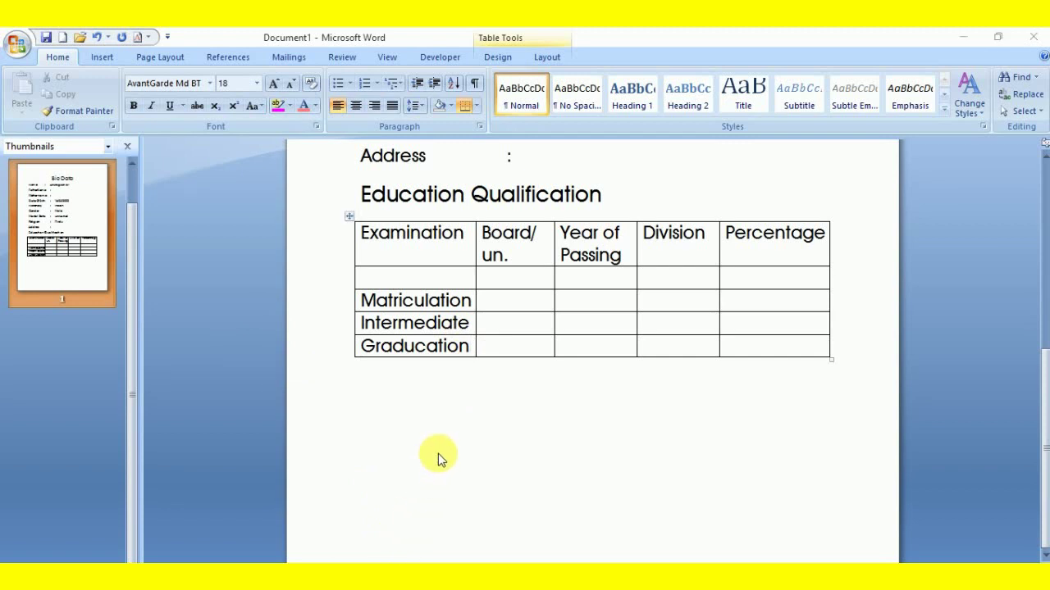
click(469, 346)
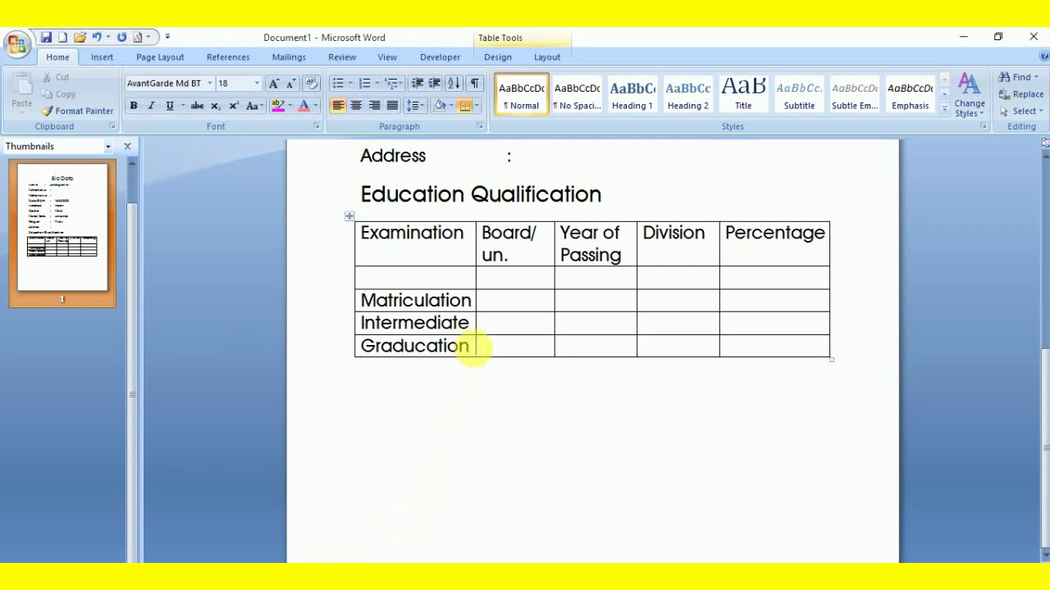
Step: Add 'B.sc/B.com/B.a' as a second line inside the Graducation cell
key(Return)
key(Return)
key(BackSpace)
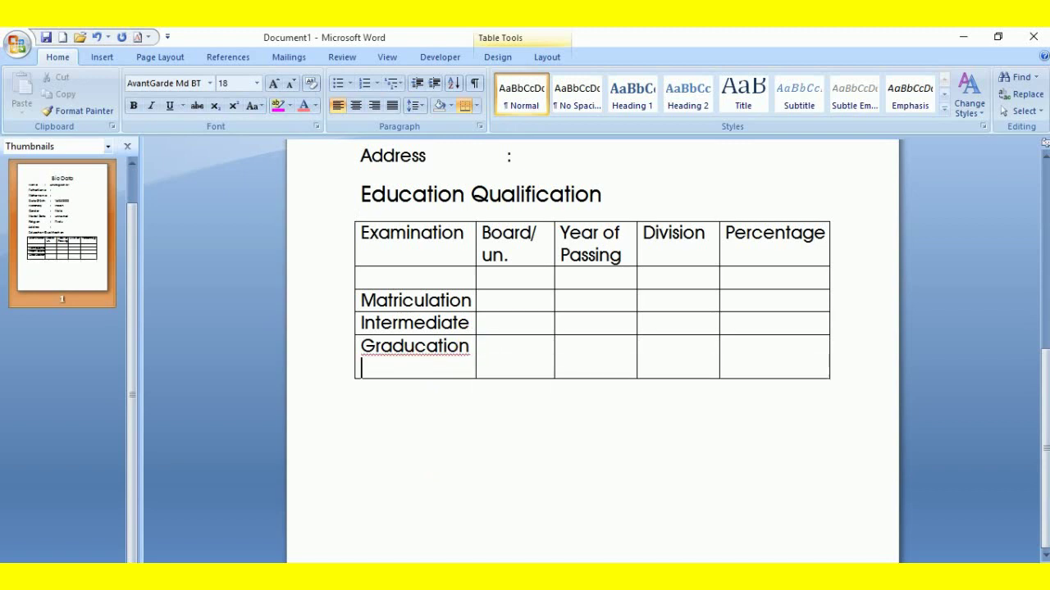
text(B)
key(BackSpace)
text(.sc)
text(/)
text(B.)
text(co)
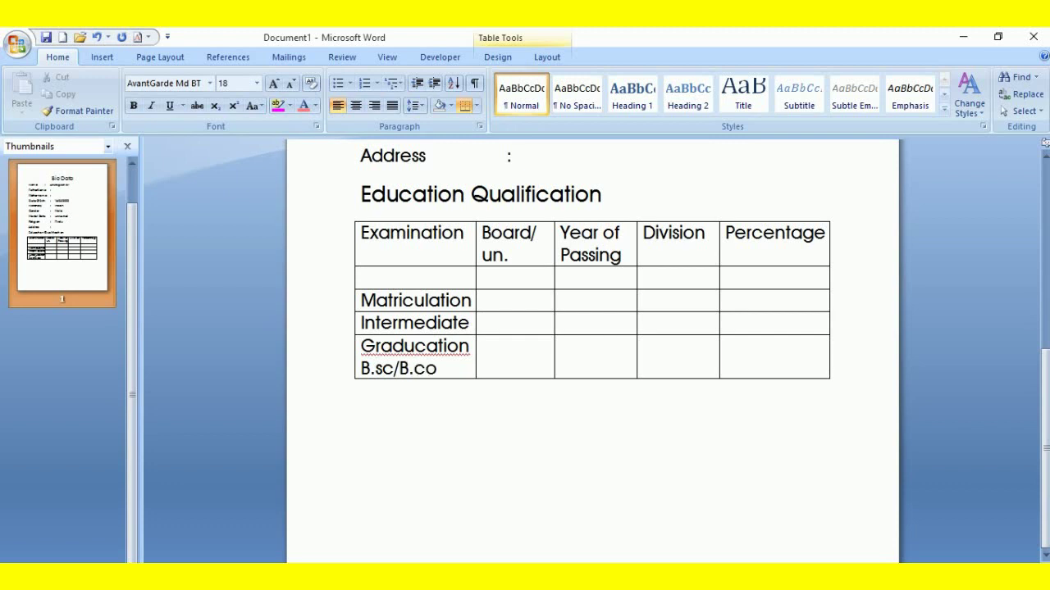
text(m)
text(/B)
text(.a)
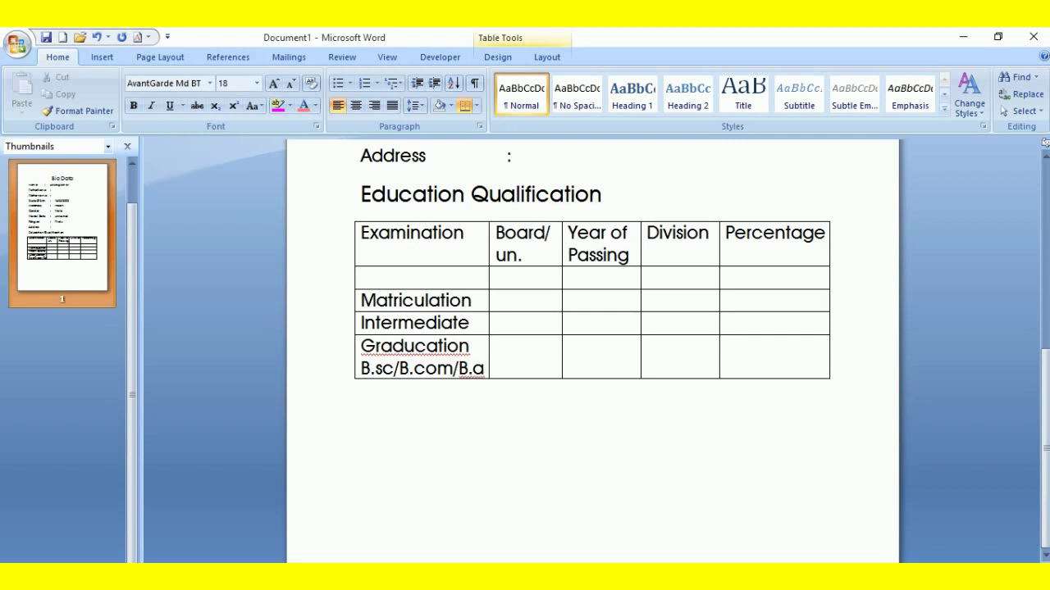
Step: Fill the Matriculation row with J.A.C.BOARD, 2019, 1ST and 80.40
click(504, 304)
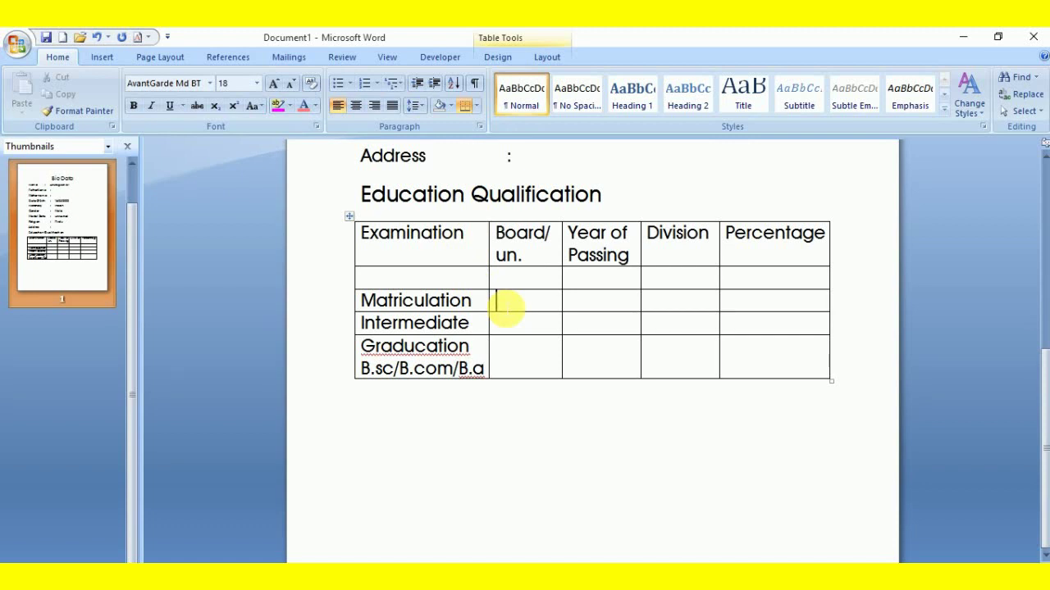
text(J)
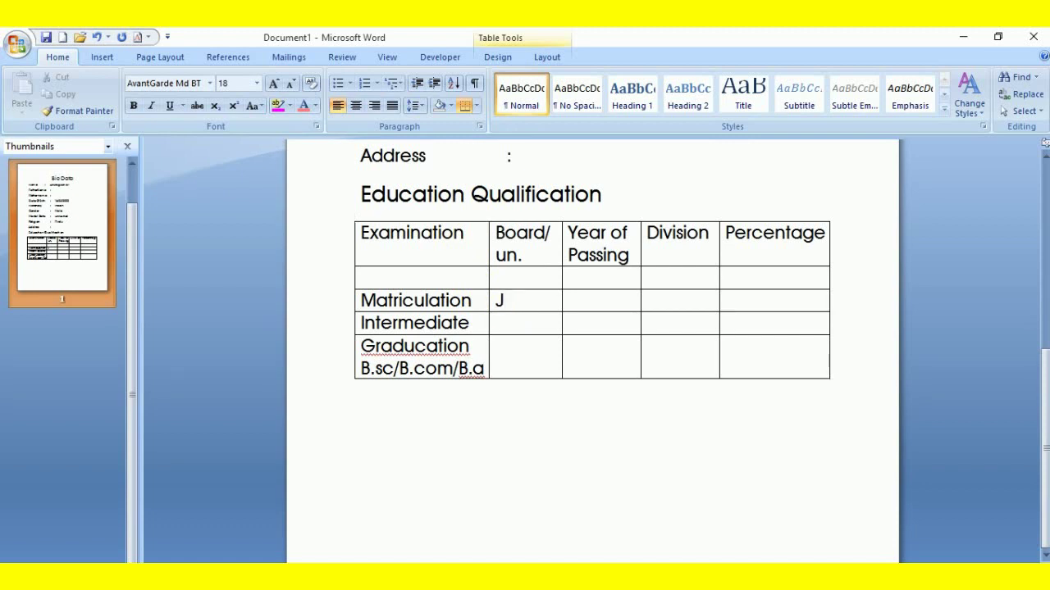
text(.A.C.)
text(BO)
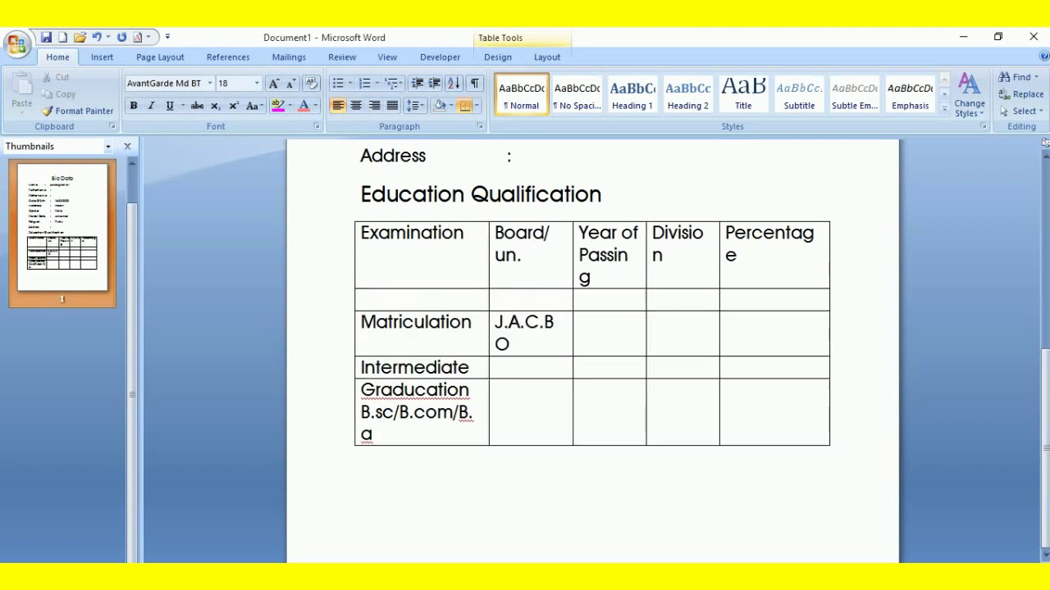
text(ARD)
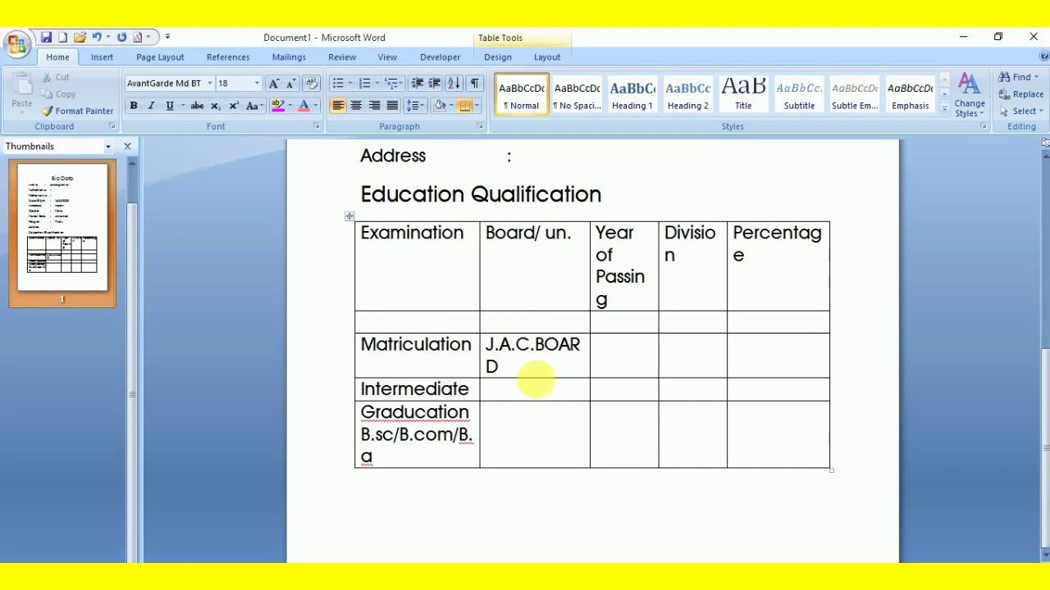
click(615, 359)
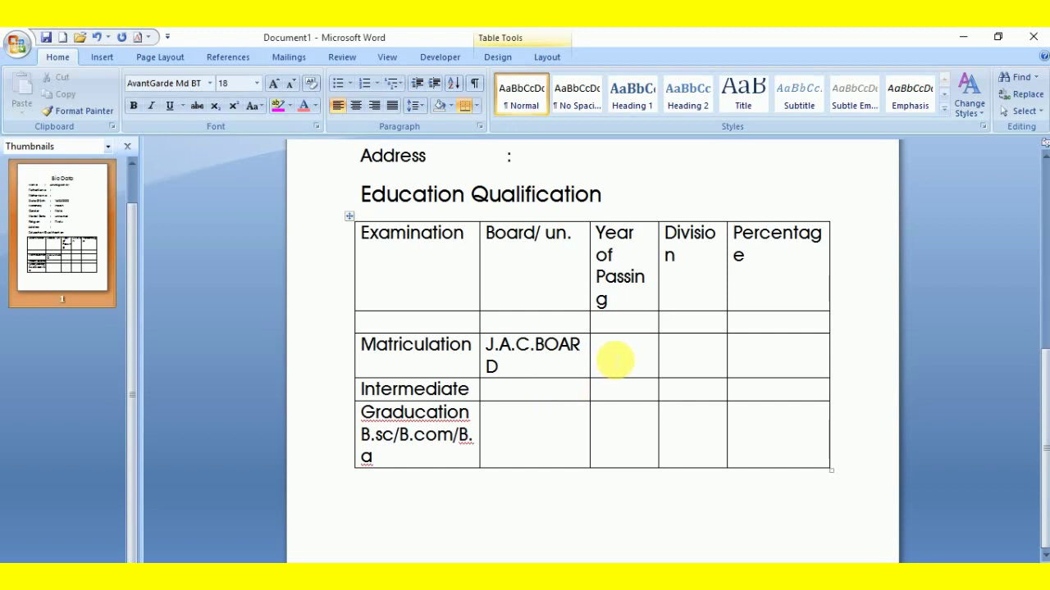
text(201)
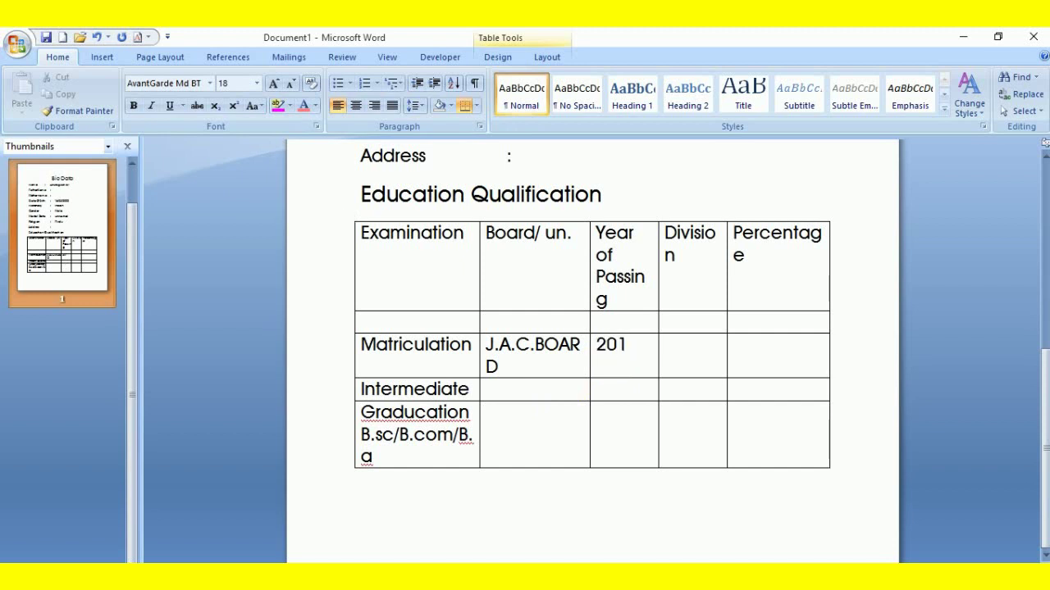
text(9)
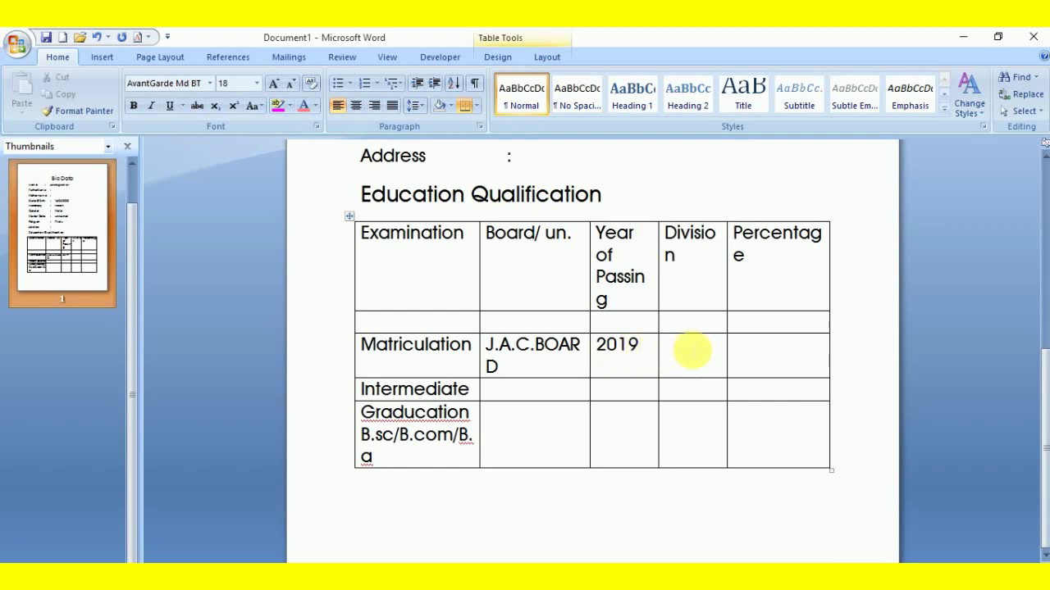
click(698, 351)
text(1ST)
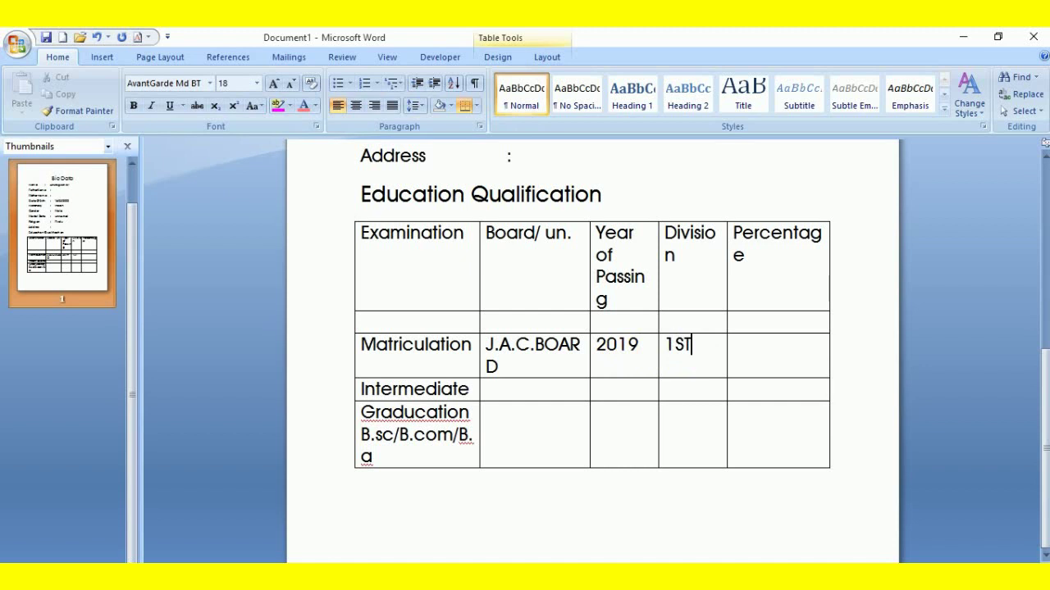
click(731, 358)
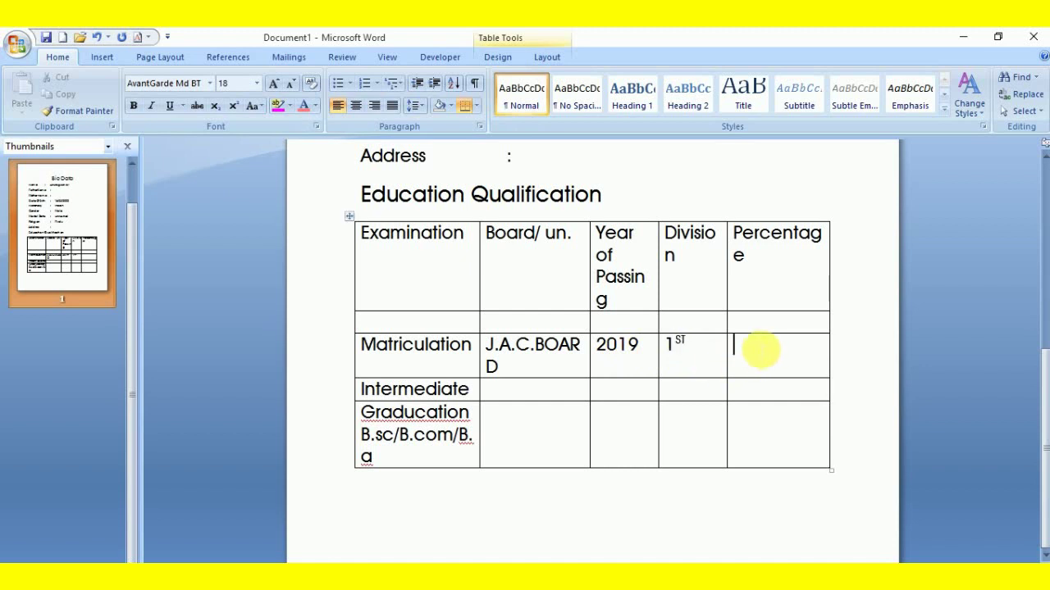
text(80)
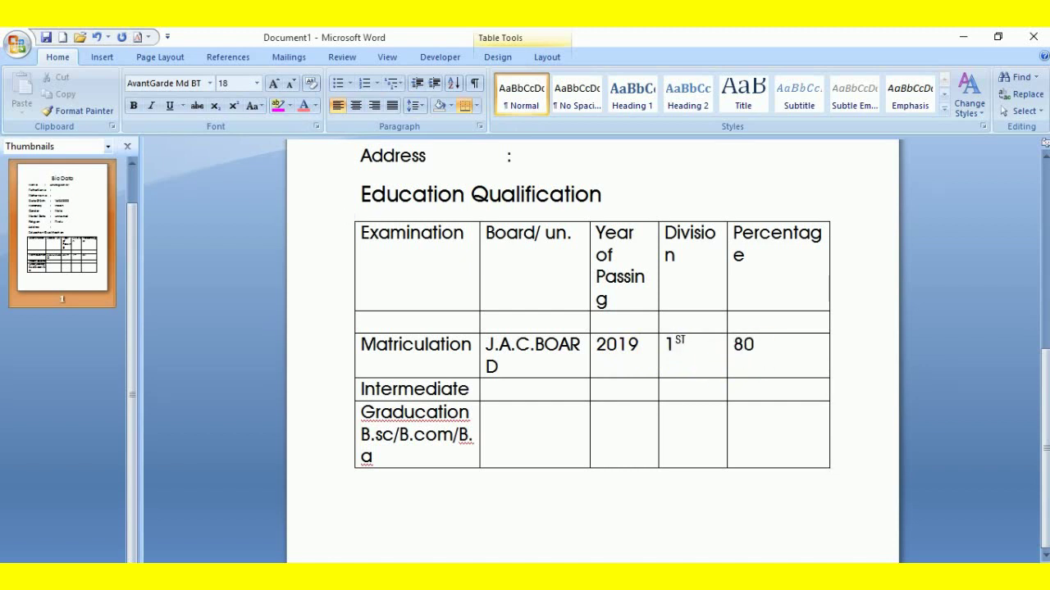
text(.40)
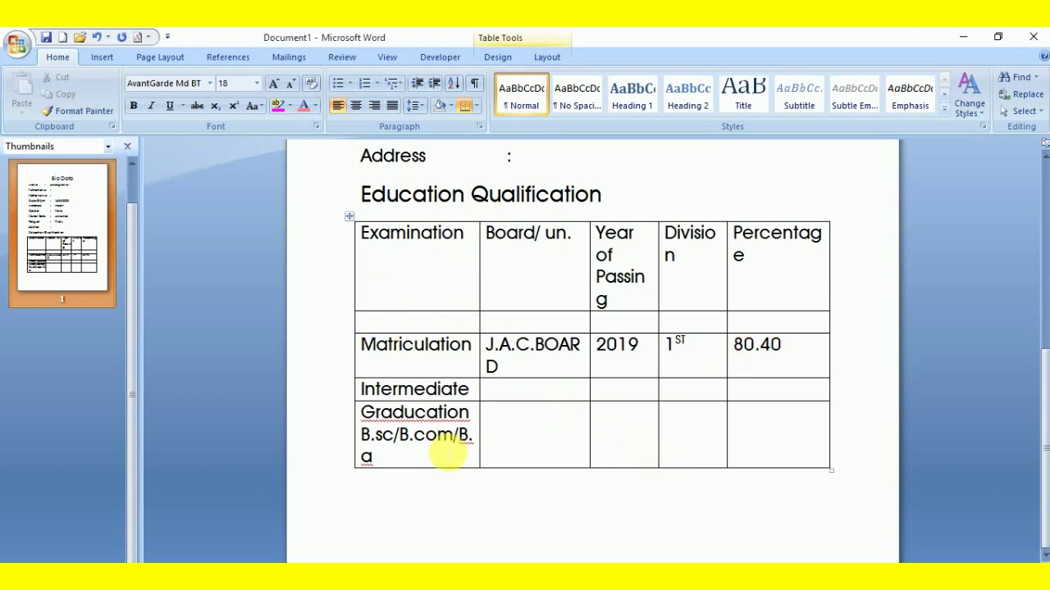
Step: Insert a page break below the table to start a blank second page
click(831, 469)
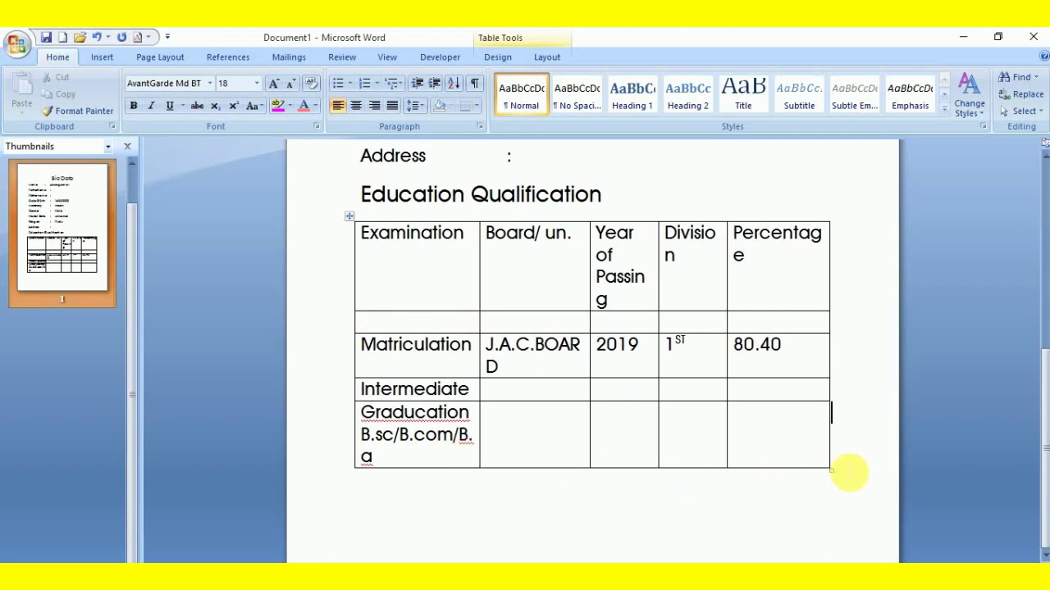
click(380, 508)
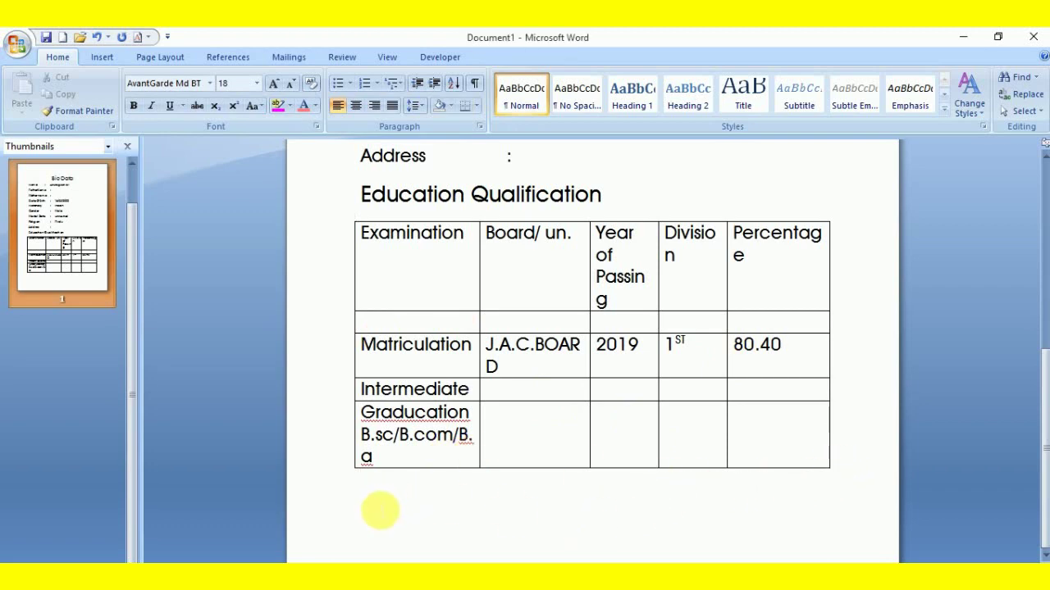
key(ctrl+Return)
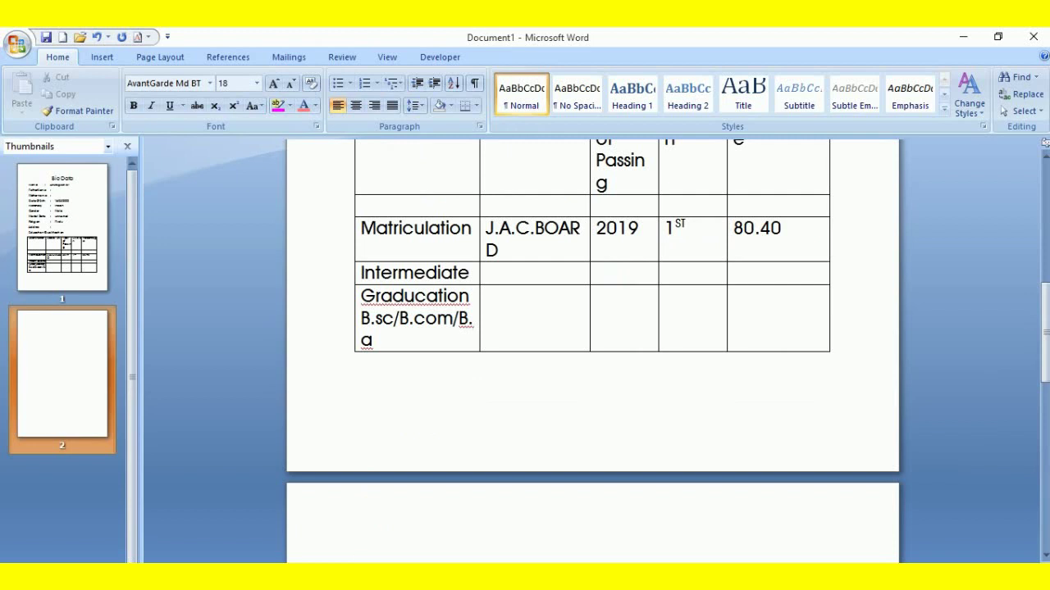
Step: Type the 'Other Qualification' heading on page 2 and set it to 28 pt
scroll(384, 415, down, 5)
scroll(386, 364, down, 3)
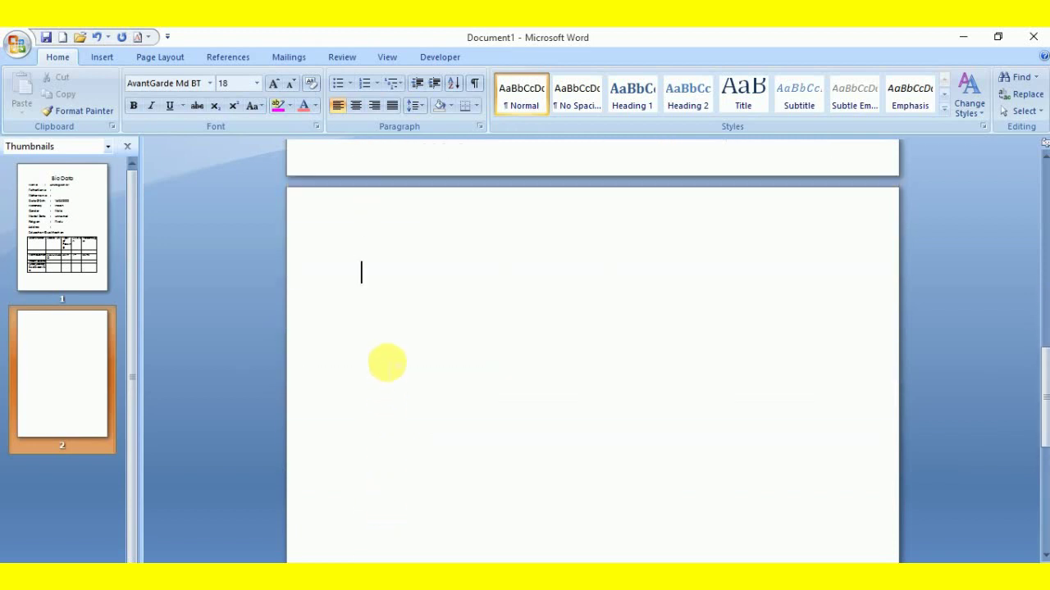
text(o)
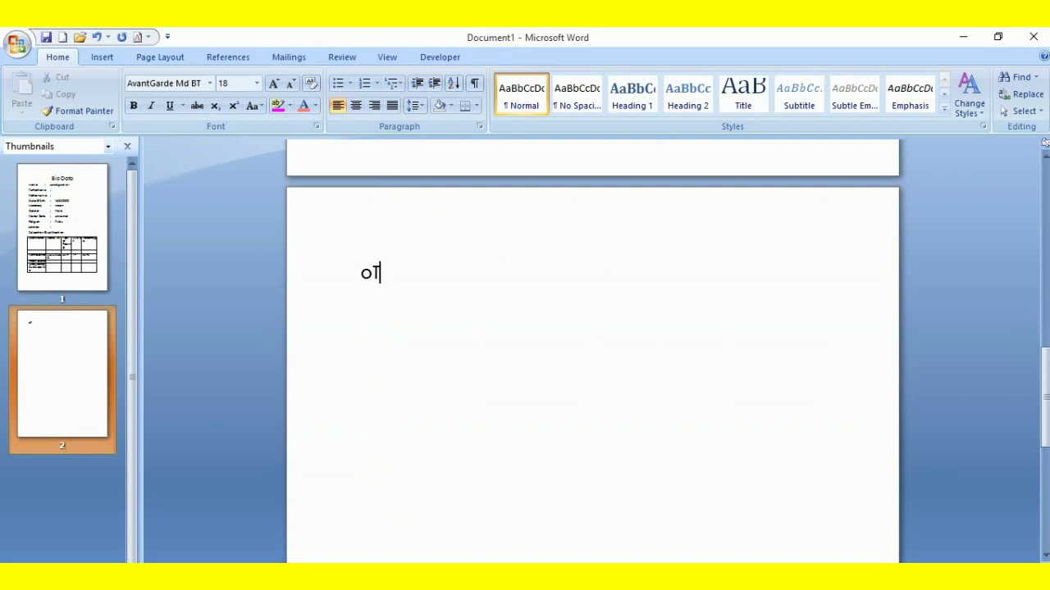
text(THER )
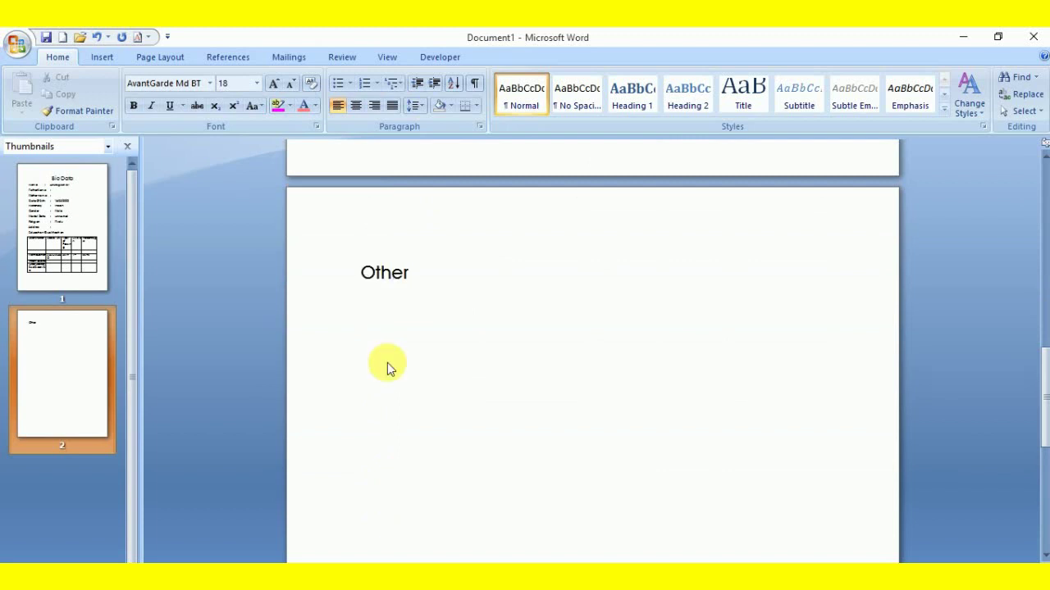
text(Quali)
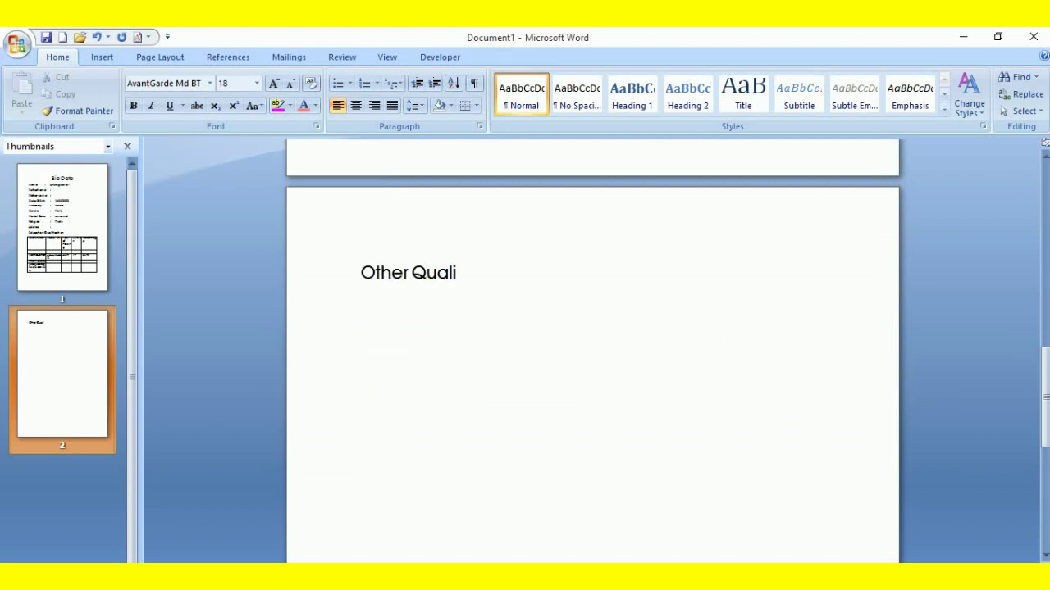
text(fica)
text(tion)
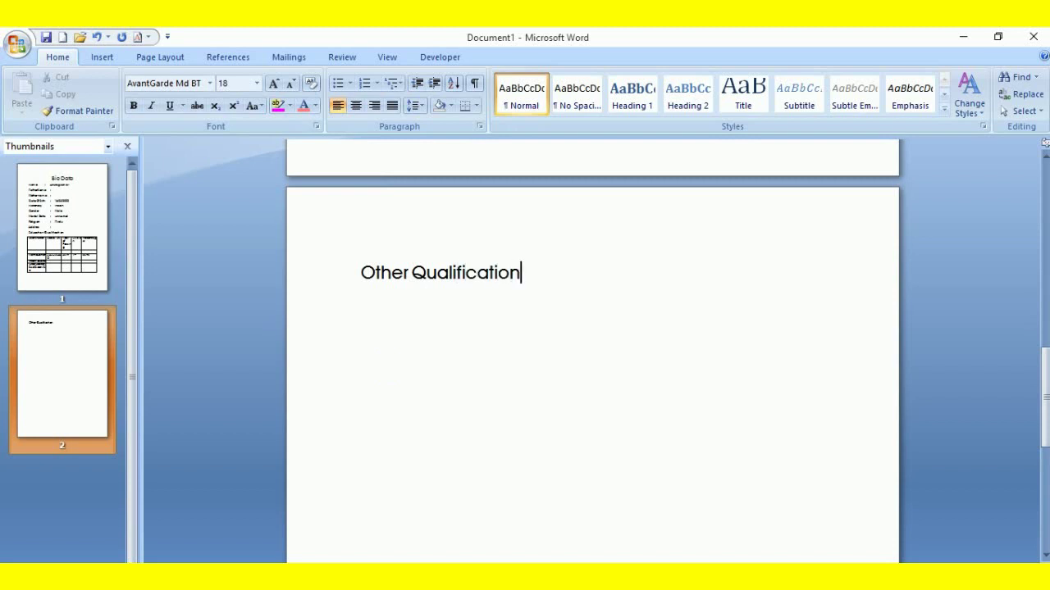
drag(525, 279, 391, 265)
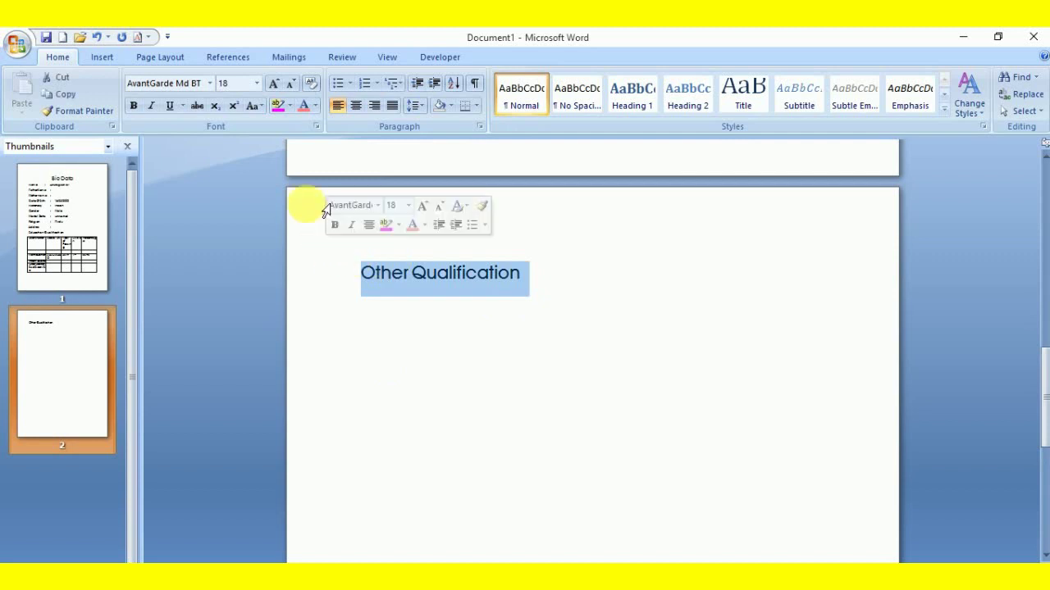
click(273, 86)
click(273, 86)
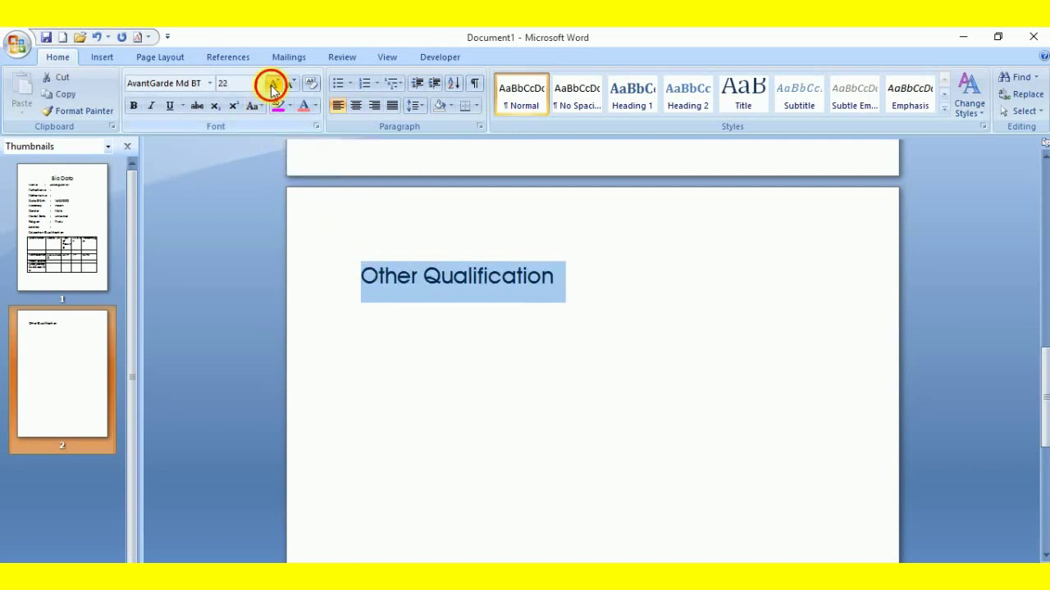
click(273, 86)
click(256, 87)
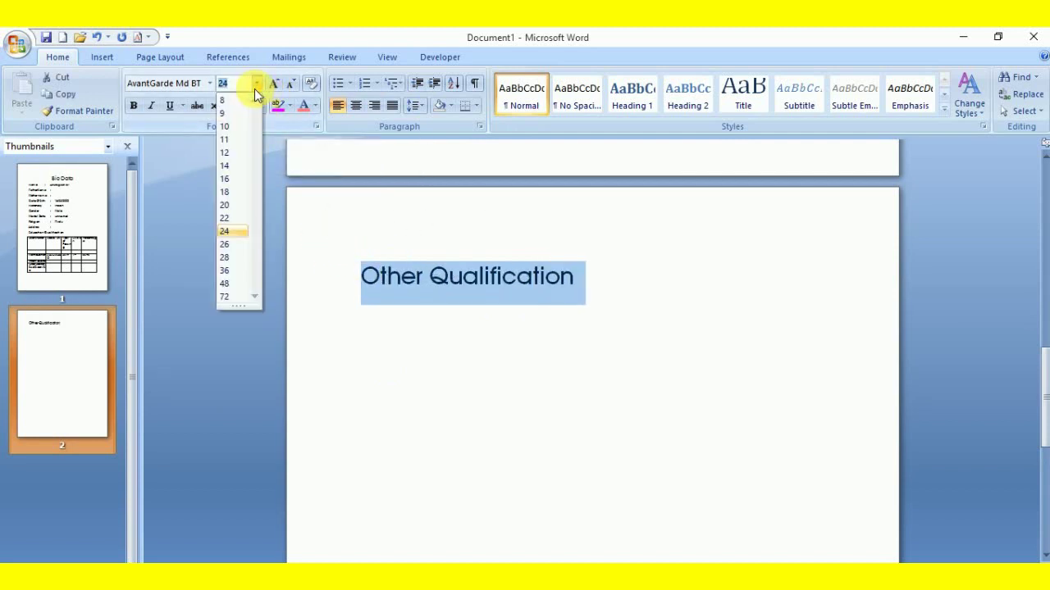
click(224, 258)
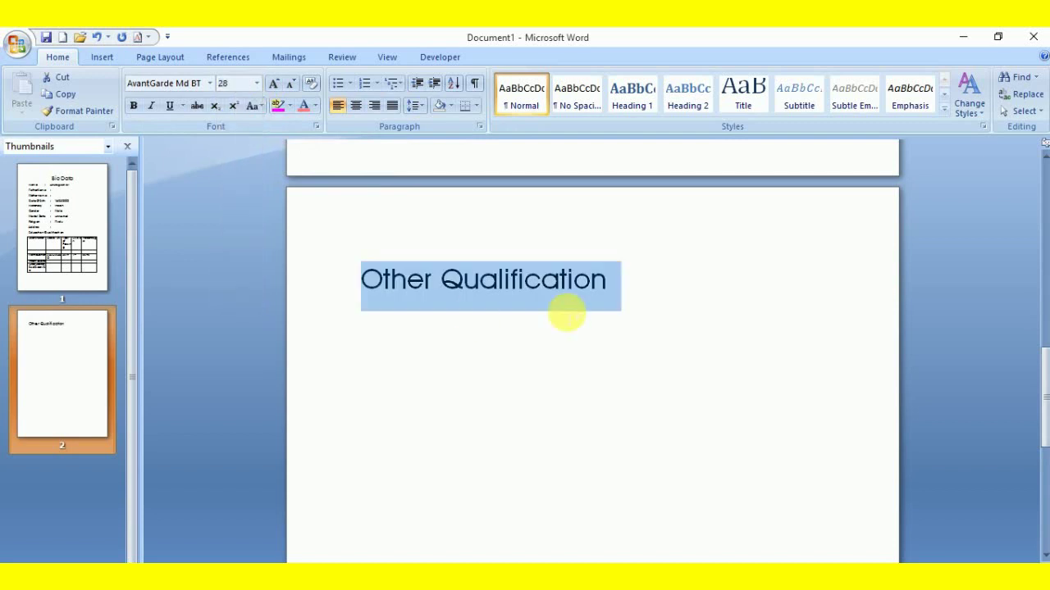
Step: Start a new line below the heading and show the Multilevel List gallery
click(611, 281)
key(Return)
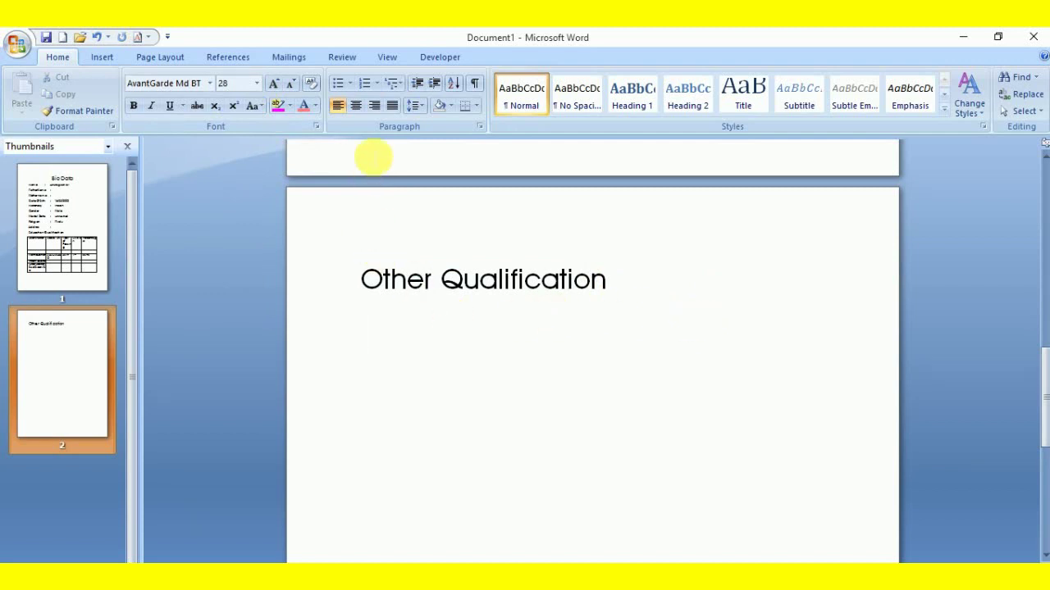
click(393, 87)
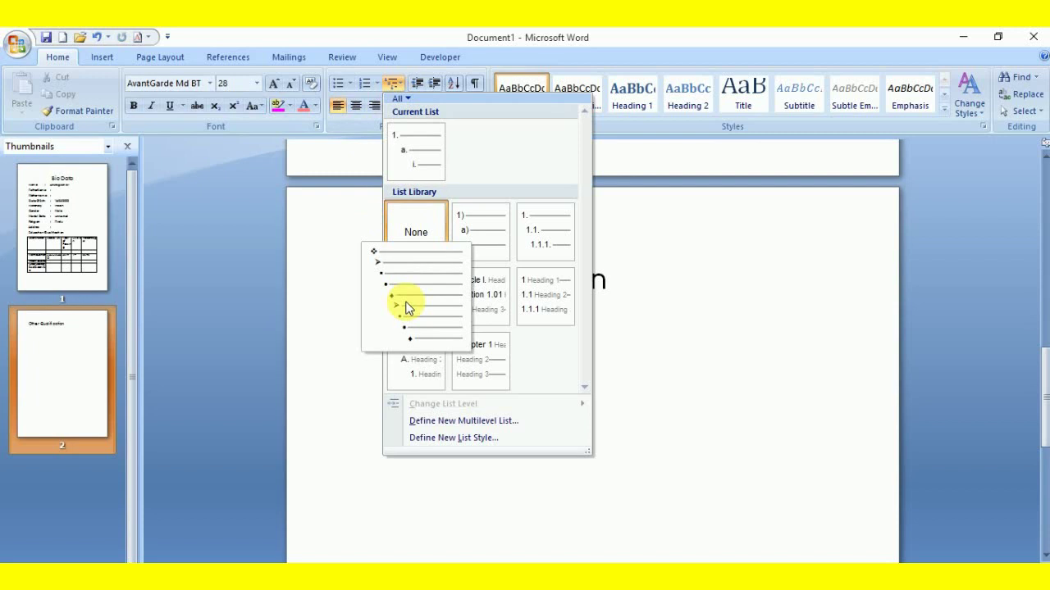
Step: Start a diamond-bulleted list with the word 'Dipolma' set to 18 pt
click(405, 305)
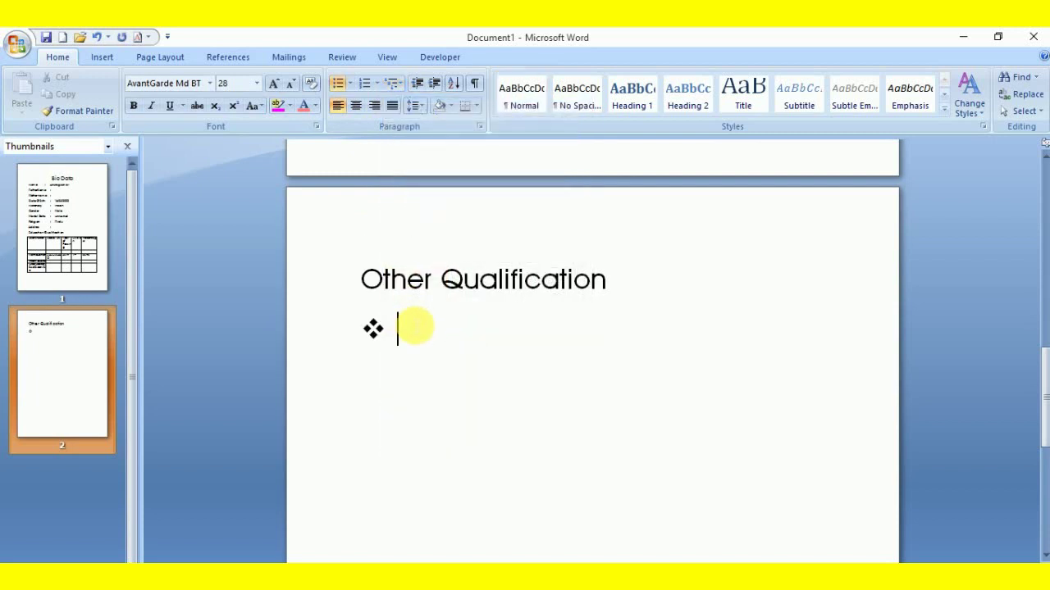
text(D)
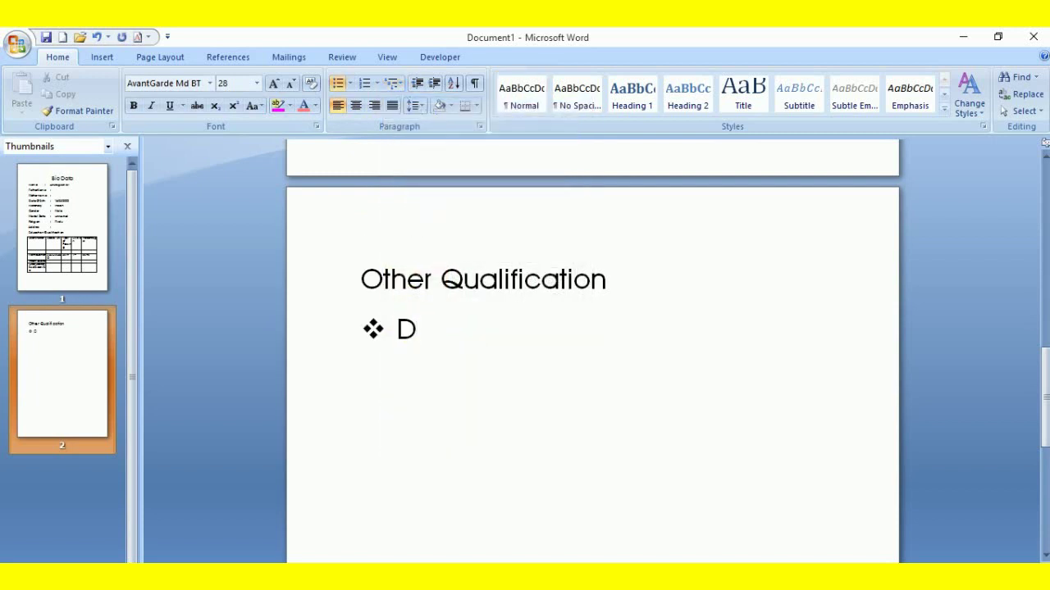
text(ipolm)
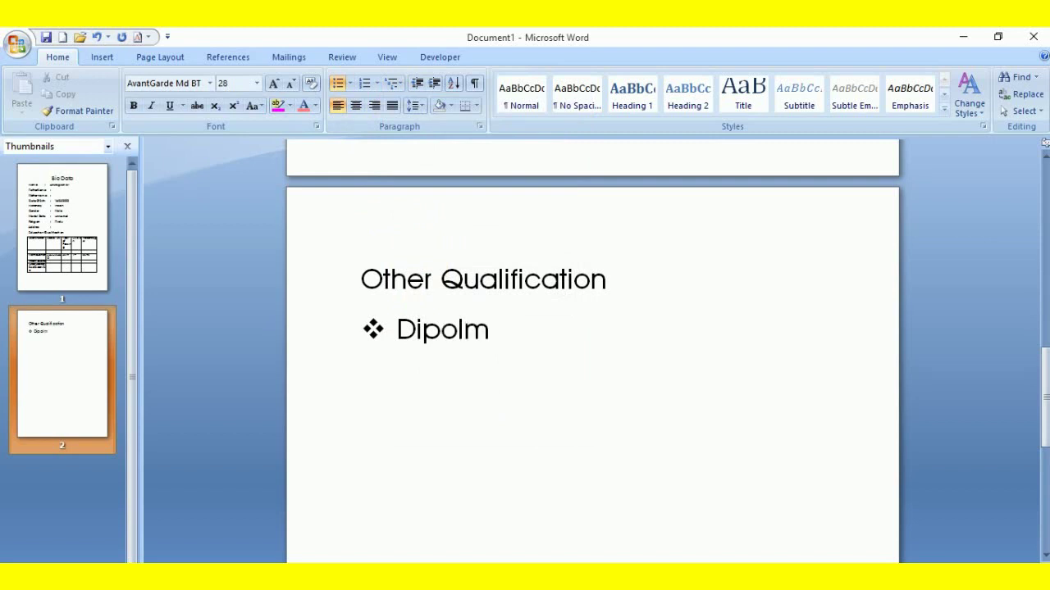
text(a)
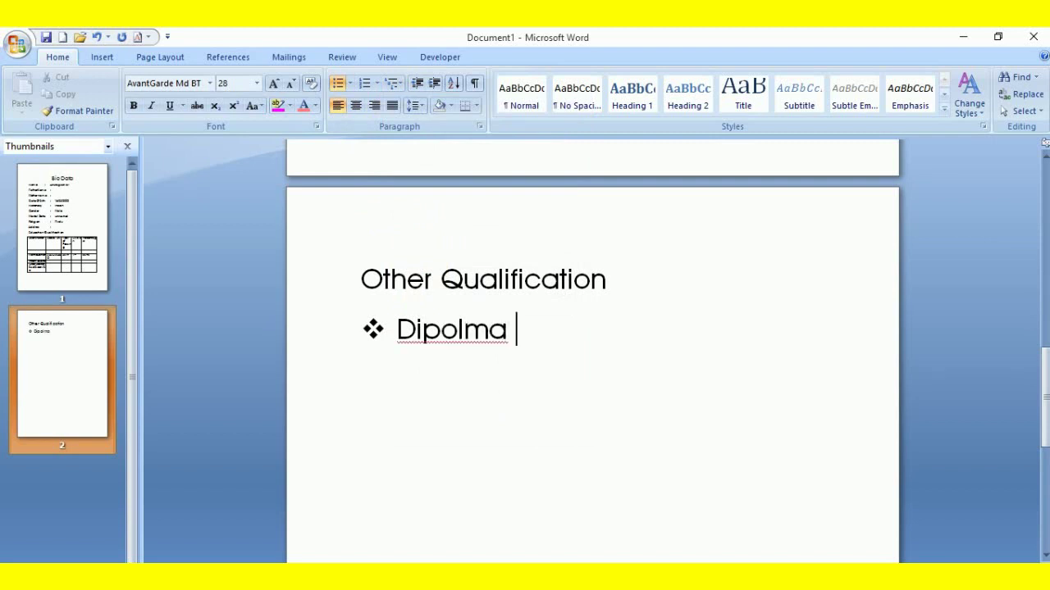
drag(537, 340, 397, 336)
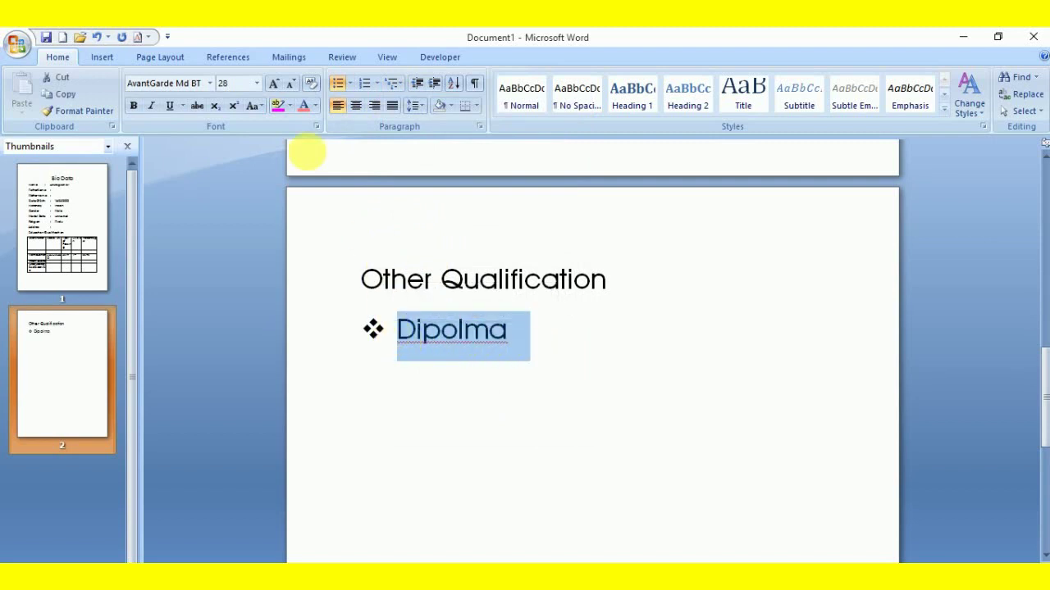
click(257, 82)
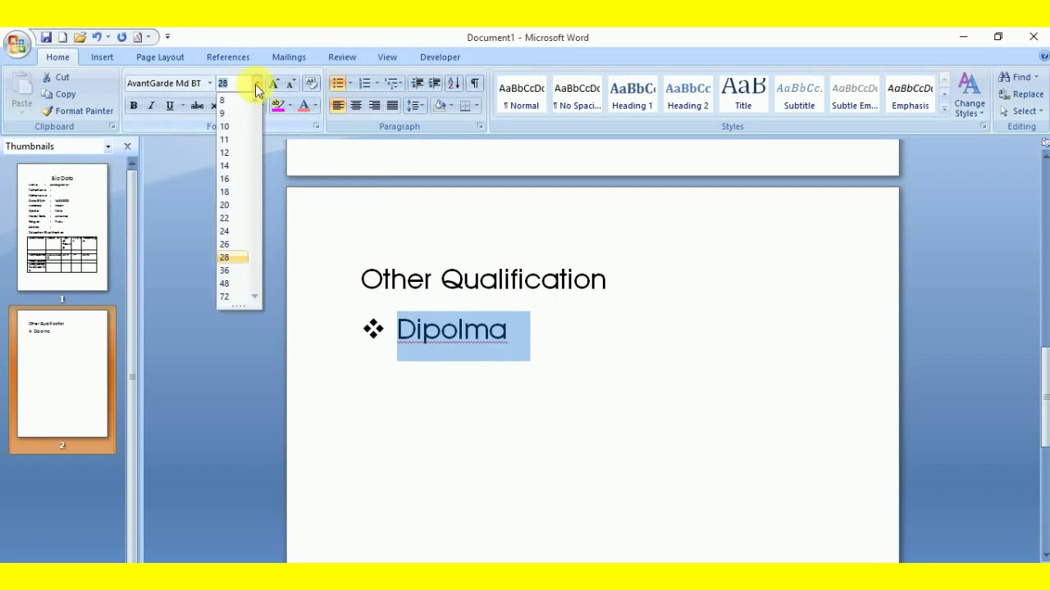
click(235, 191)
click(464, 321)
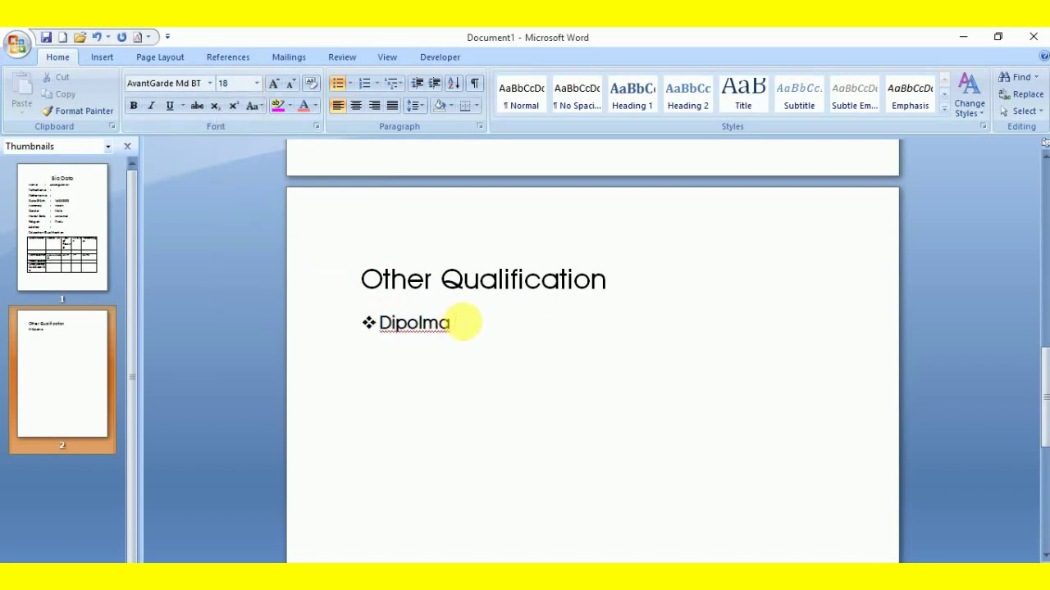
Step: Complete the bullet as 'Dipolma in Computer education' and begin a new bullet line
text(im)
key(BackSpace)
text(n )
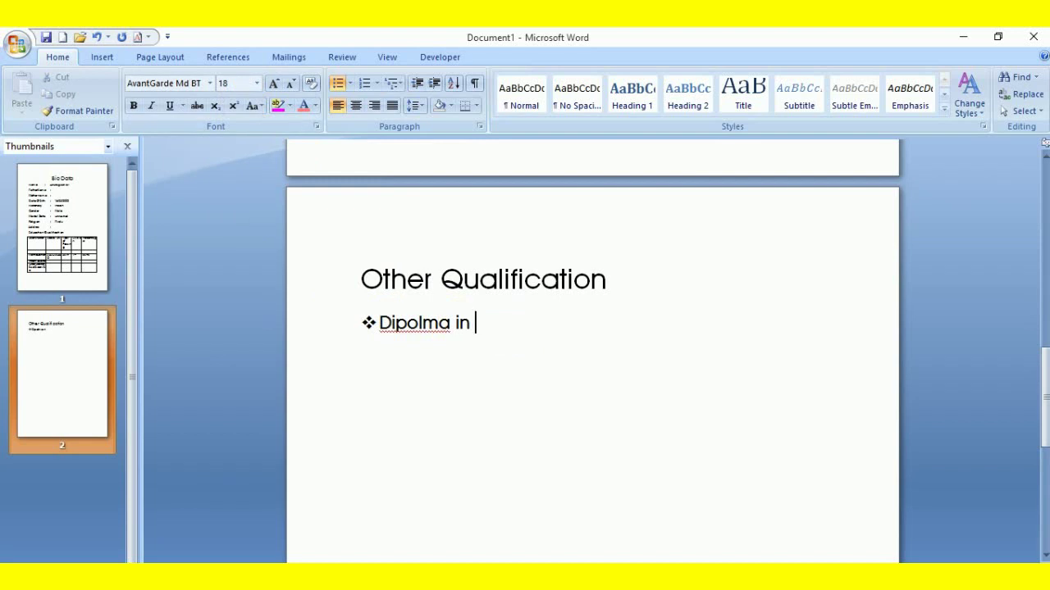
text(Com)
text(p)
text(uter )
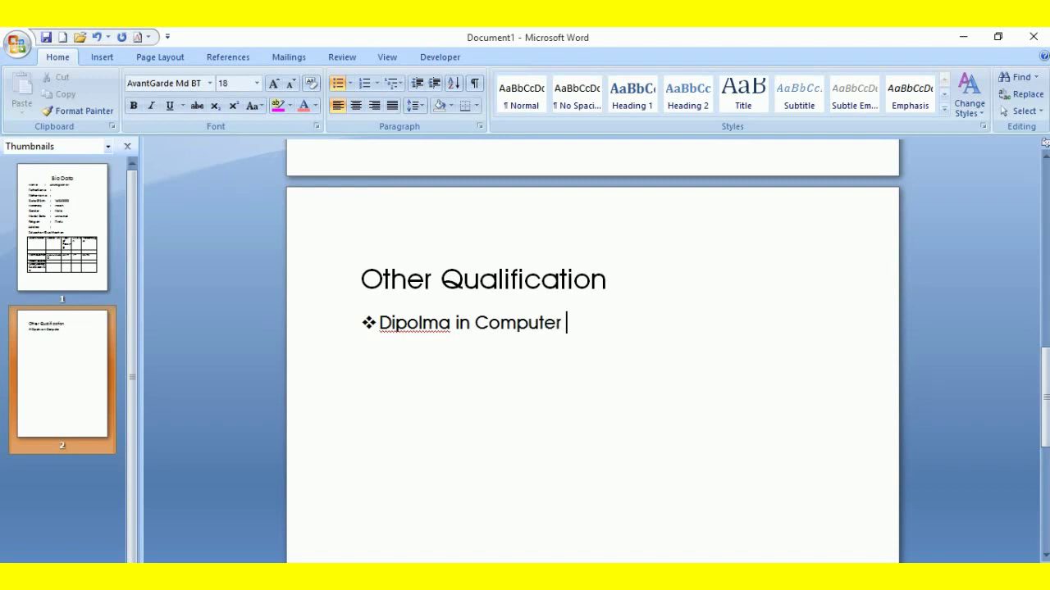
text(Ed)
key(BackSpace)
key(BackSpace)
text(ed)
text(ucati)
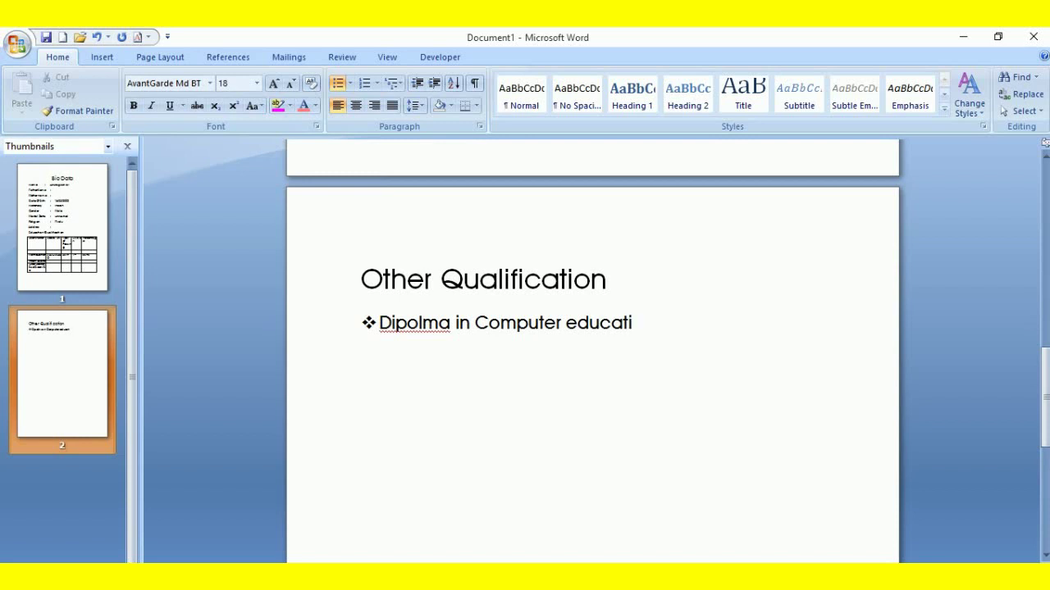
text(on)
key(Return)
click(352, 85)
Step: Remove the bullet and type 'Language Know : Hindi & English', then start a new line
click(347, 128)
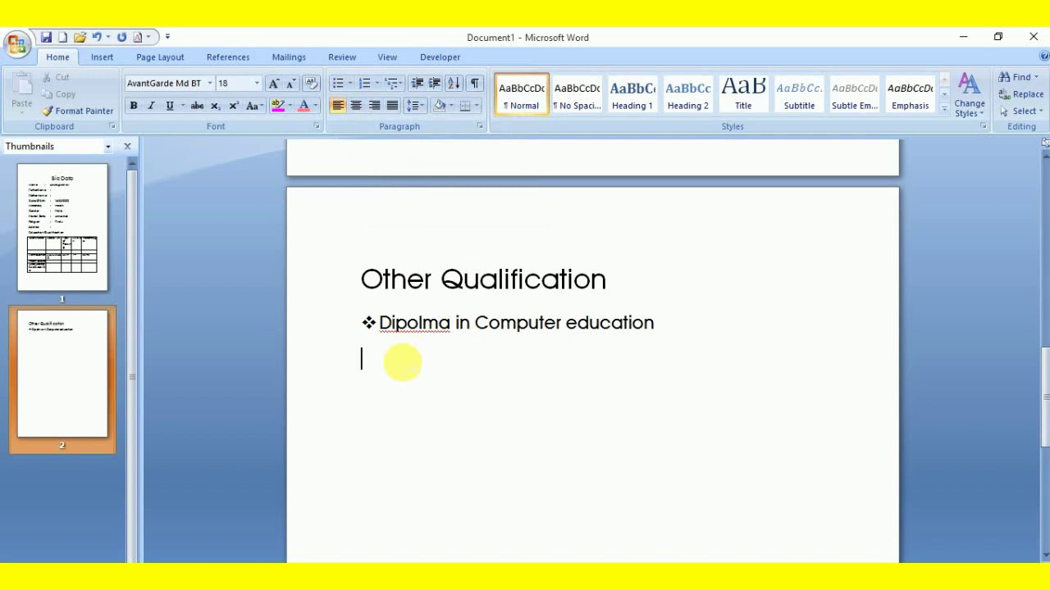
text(l)
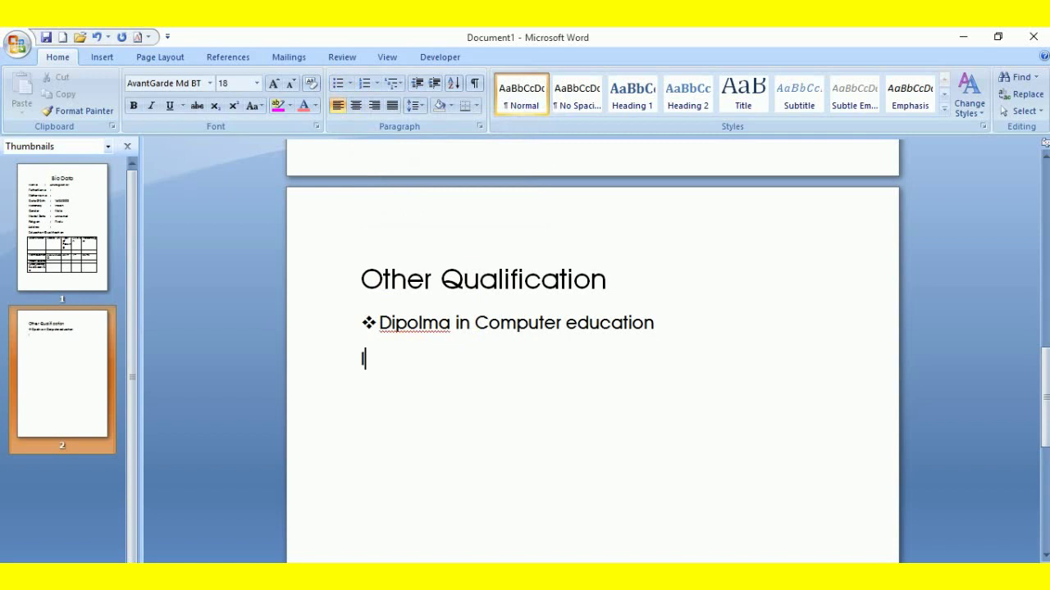
text(angua)
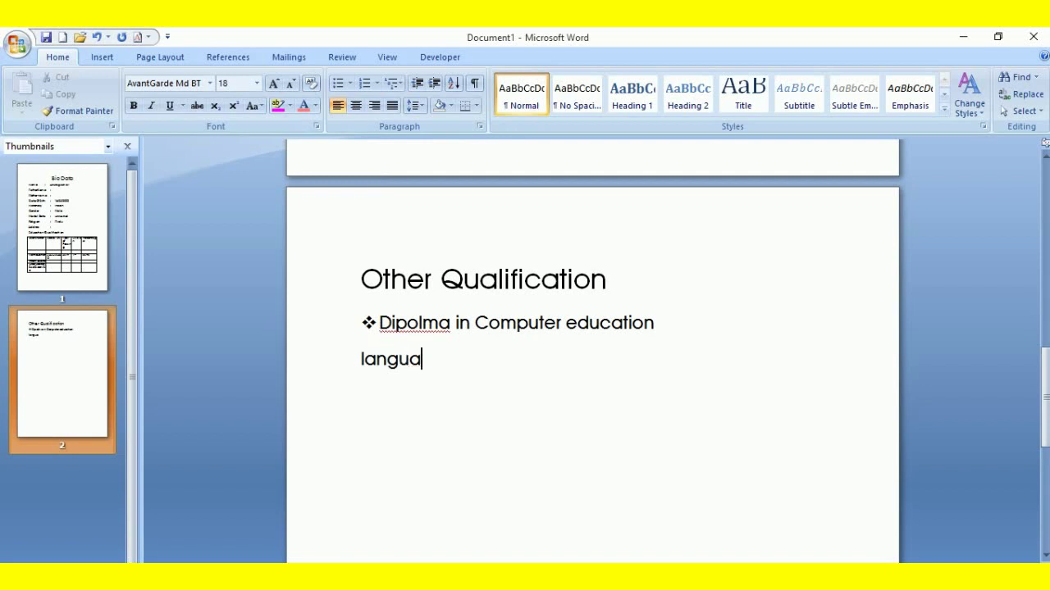
text(ge )
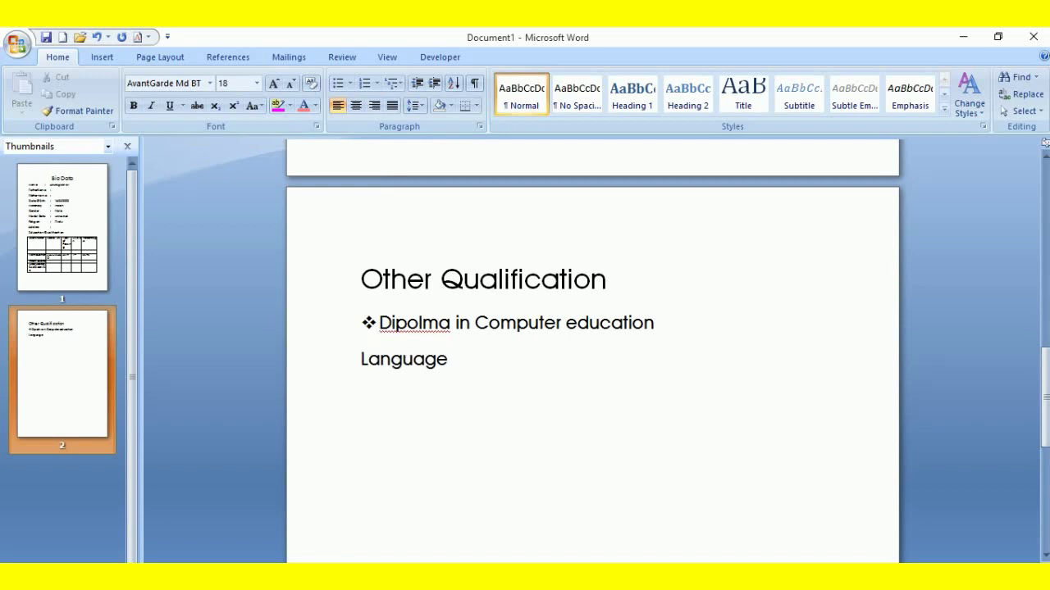
text(Kno)
text(w)
key(Tab)
key(BackSpace)
text(Hind)
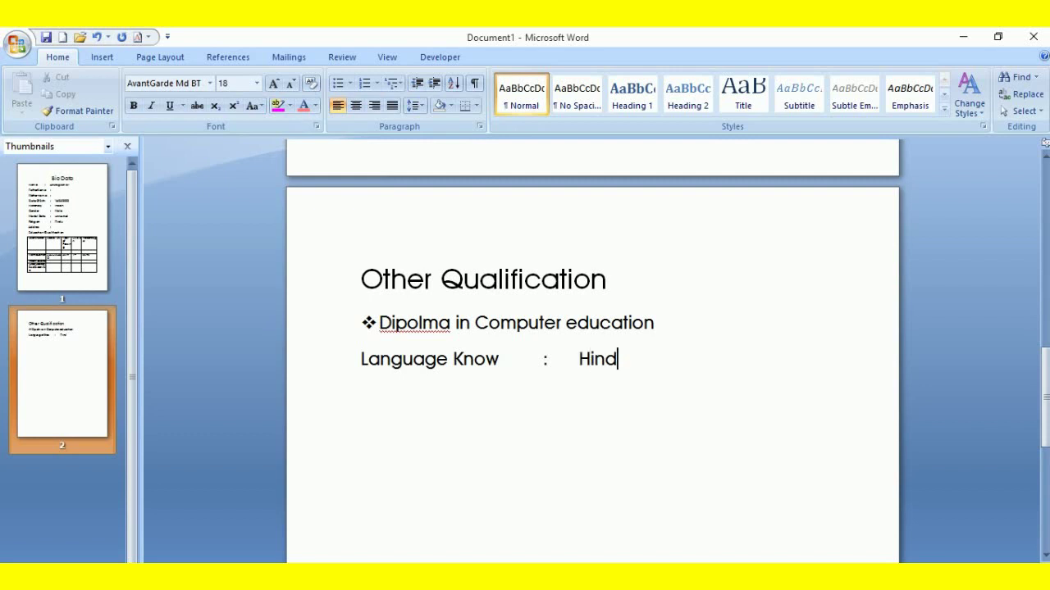
text(i)
text( &)
text( Engli)
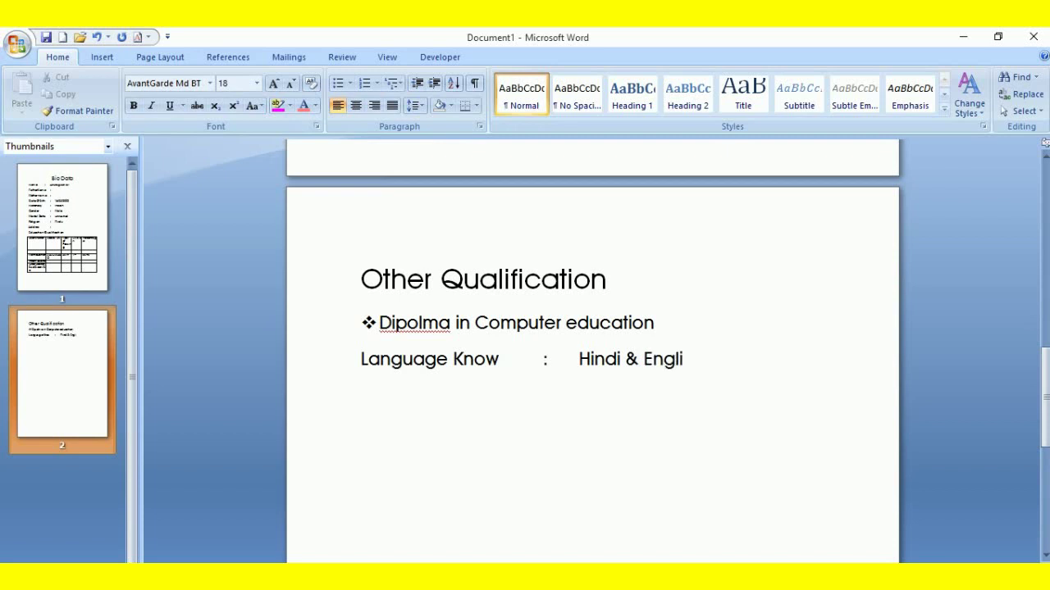
text(sh)
key(Return)
scroll(398, 434, down, 1)
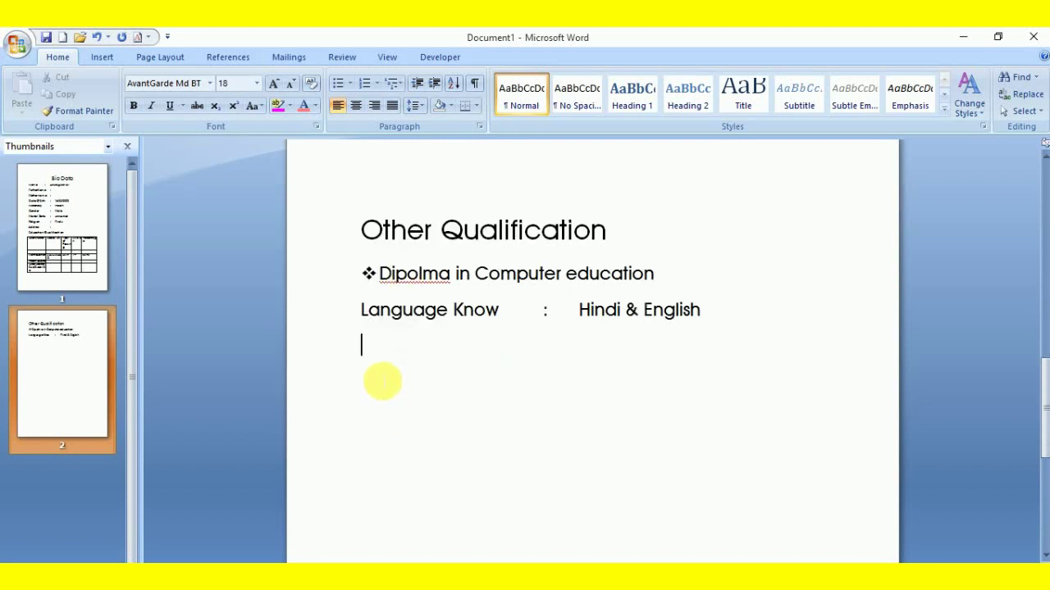
Step: Add an 'Experience' heading followed by 'Two years experience in computer Application'
key(Return)
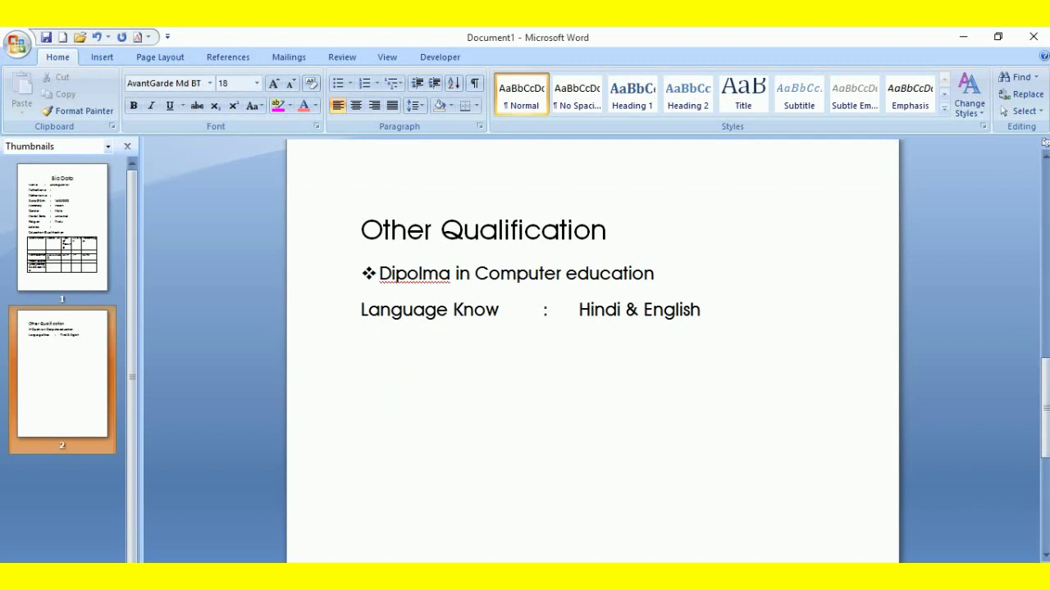
text(Experi)
text(ence)
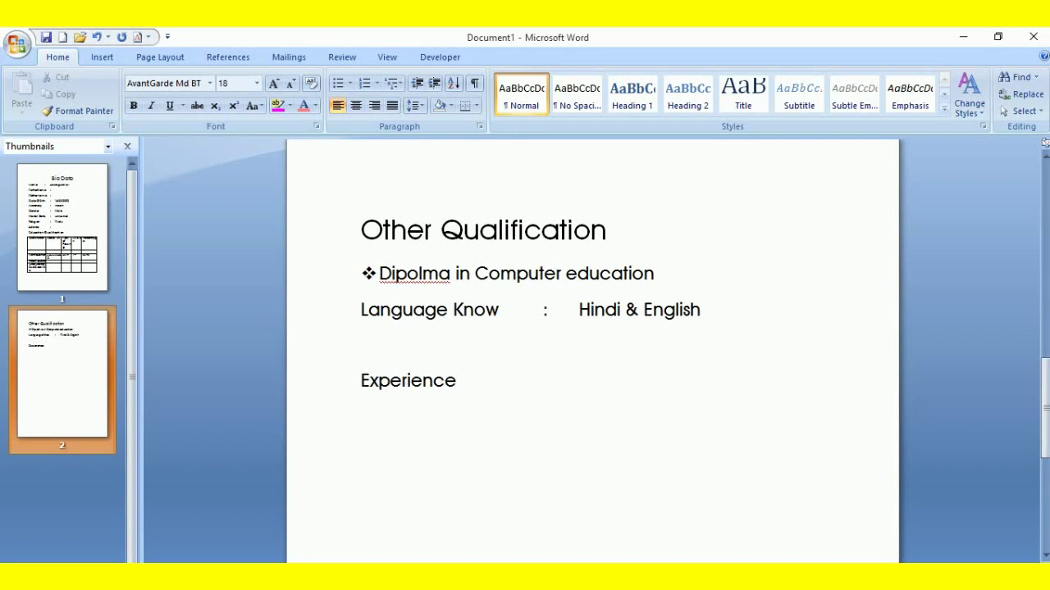
text( two )
text(year)
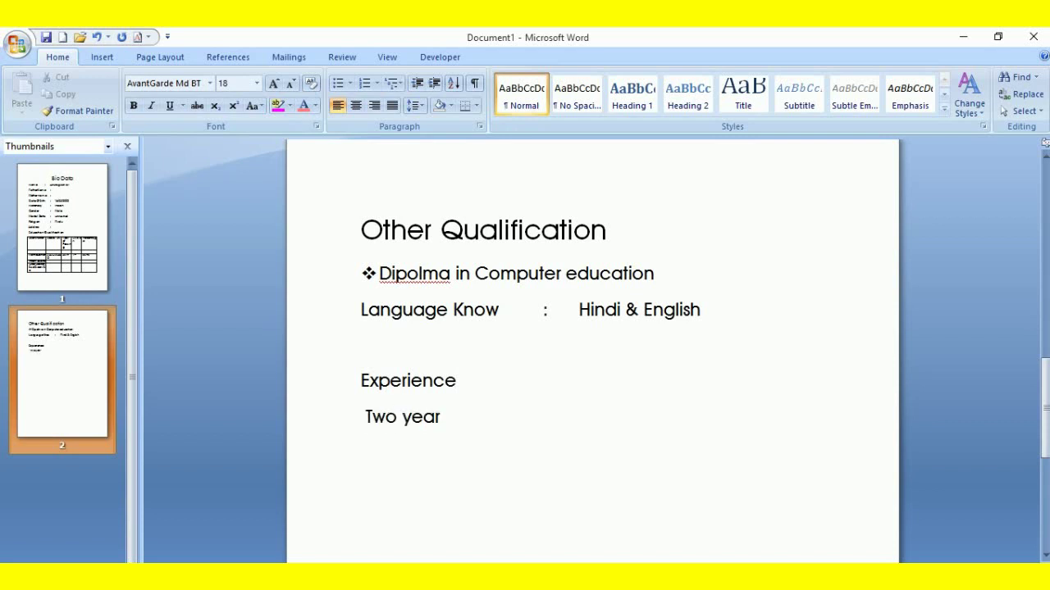
text(s)
text(ex)
text(p)
text(er)
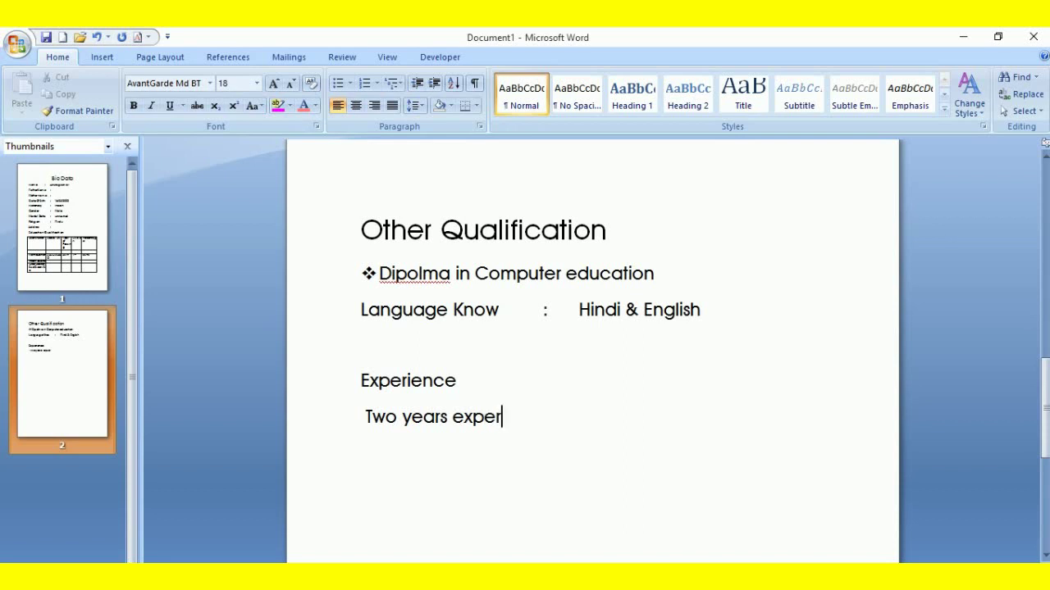
text(ien)
text(cei)
text(n com)
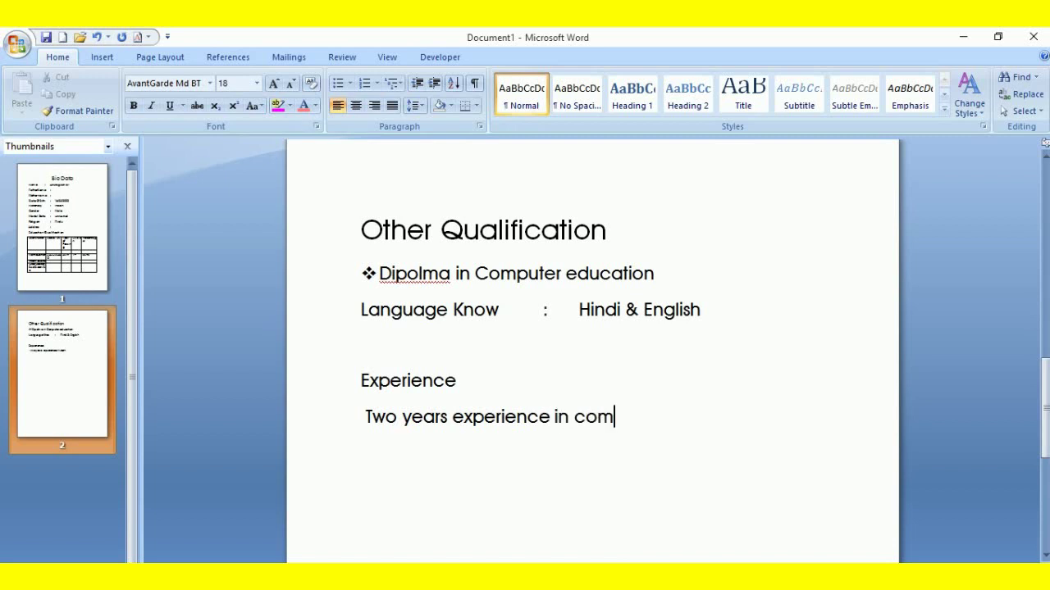
text(puter)
text(A)
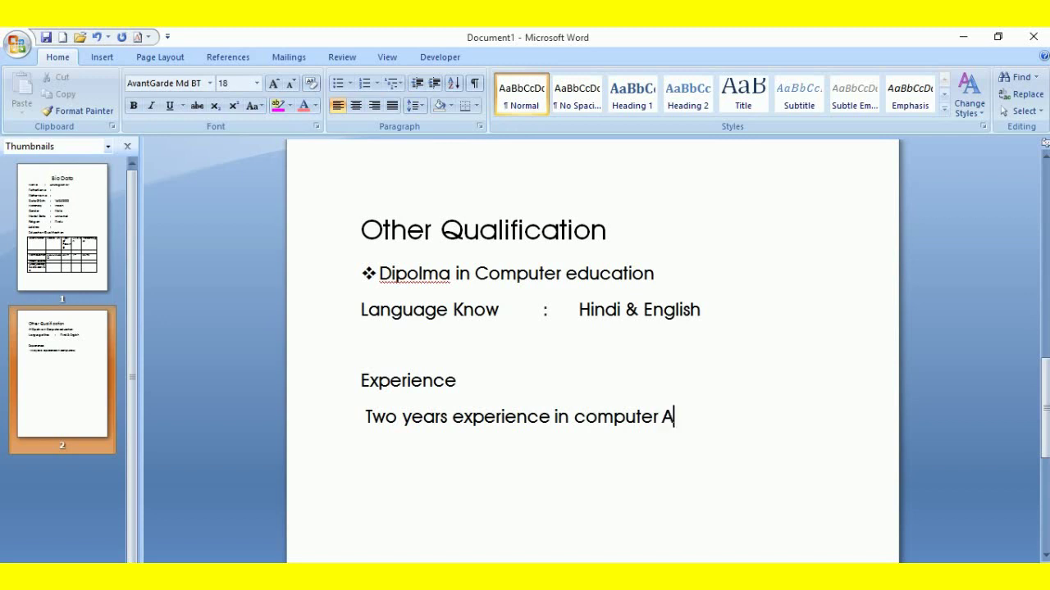
text(pplica)
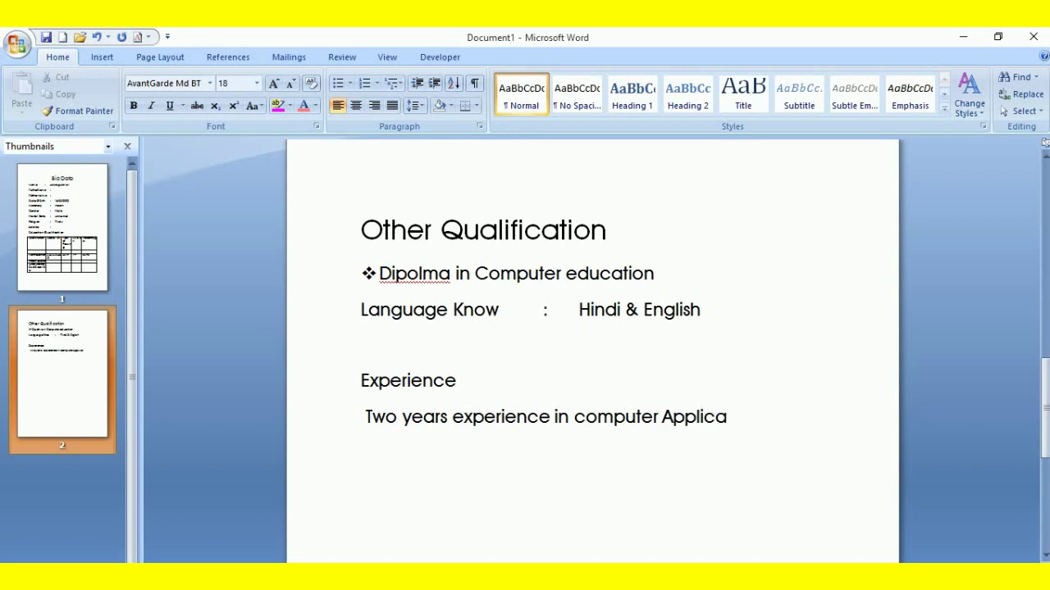
text(u)
key(BackSpace)
text(io)
key(BackSpace)
key(BackSpace)
text(\.)
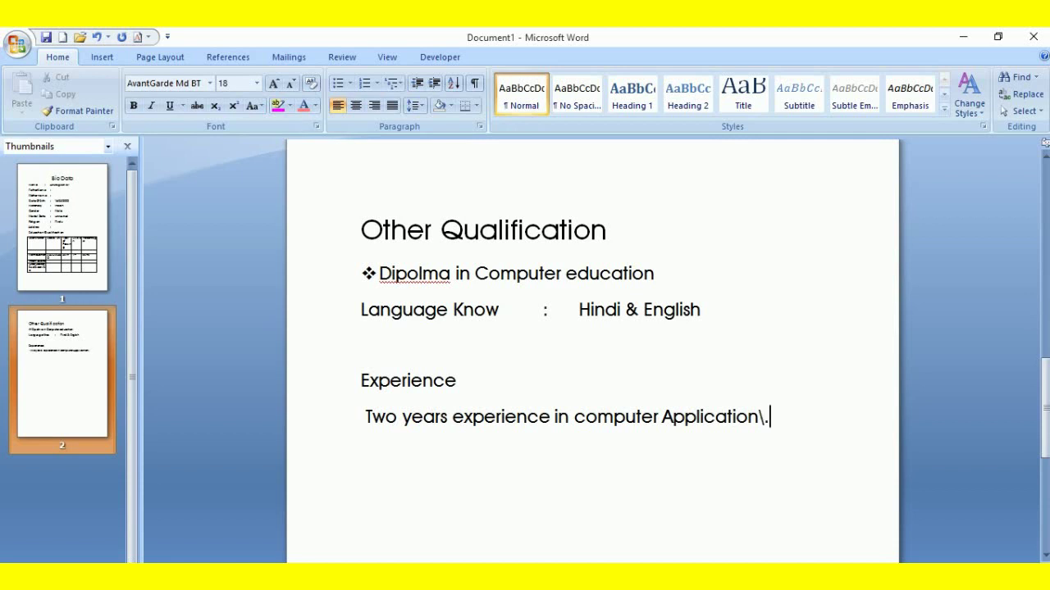
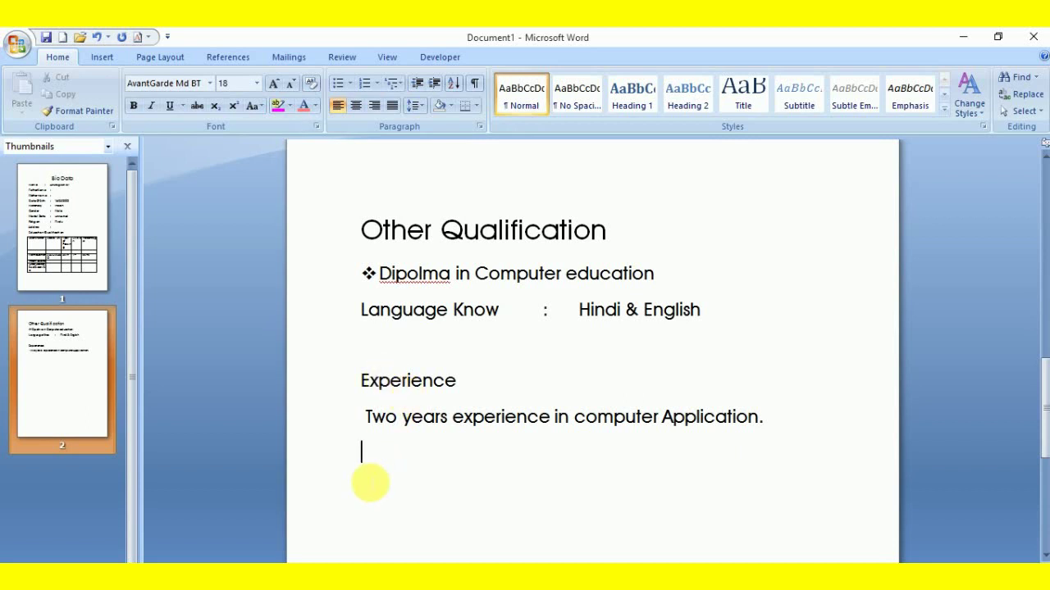
Step: Add 'Date -----------------' and 'Place --' lines below the Experience section
key(Return)
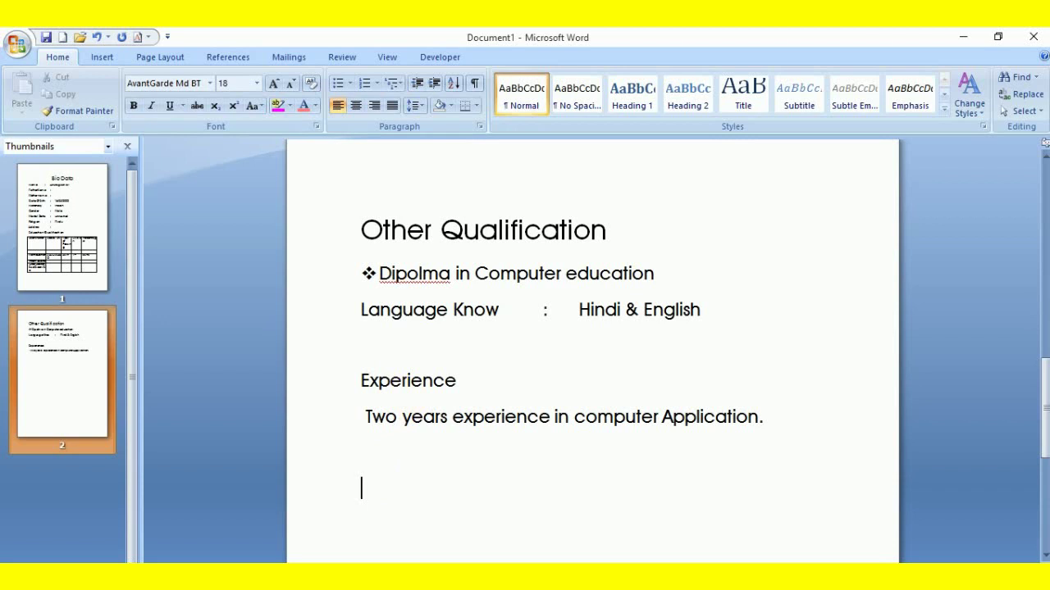
text(D)
text(ate )
text(-----------------)
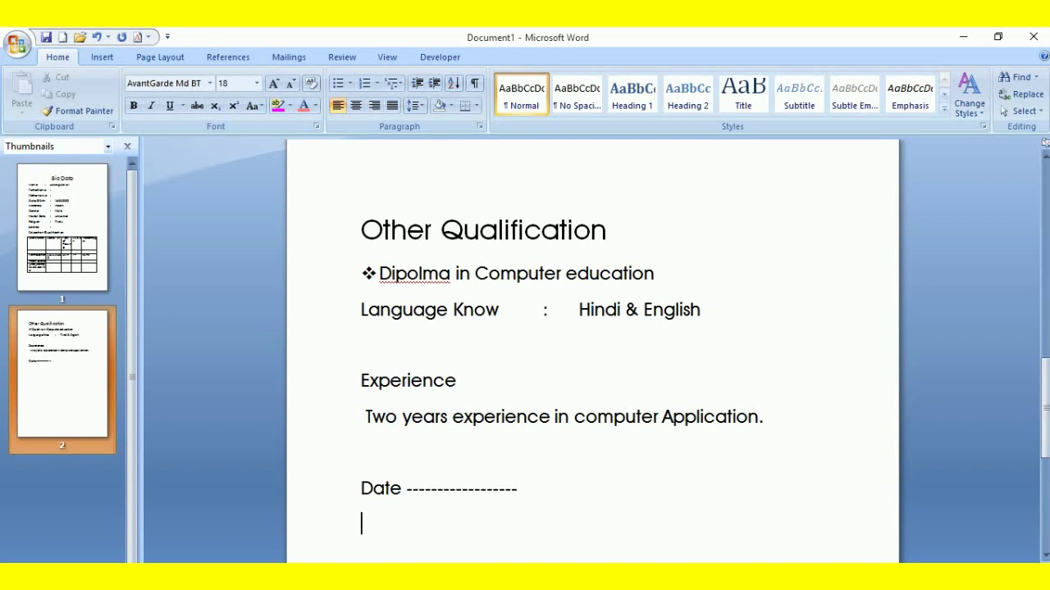
text(P)
text(lace)
text( ------------------)
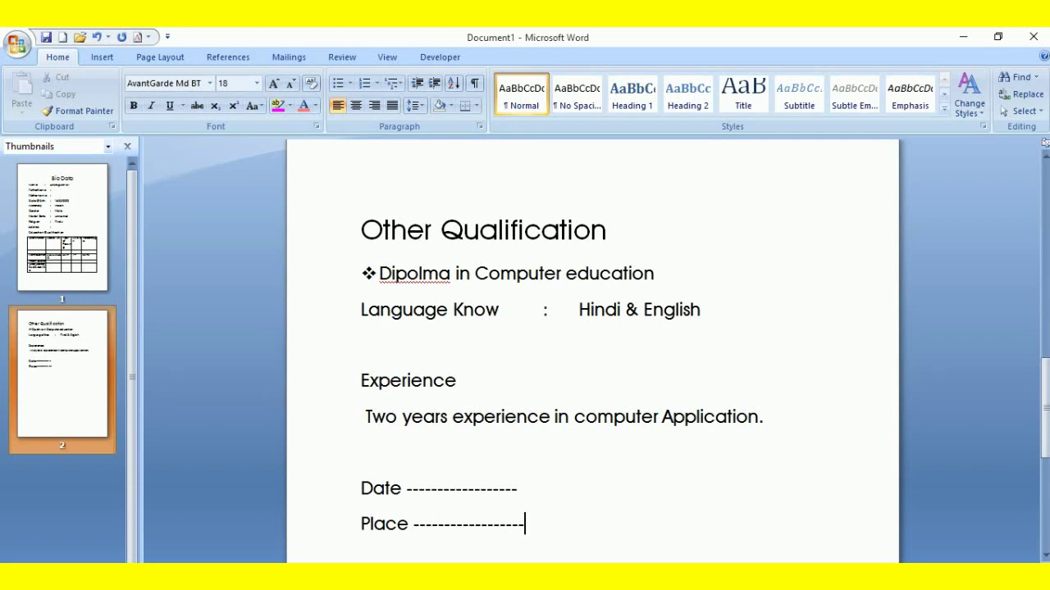
Step: Try right and centre alignment on the Date line, then settle on left alignment
click(736, 487)
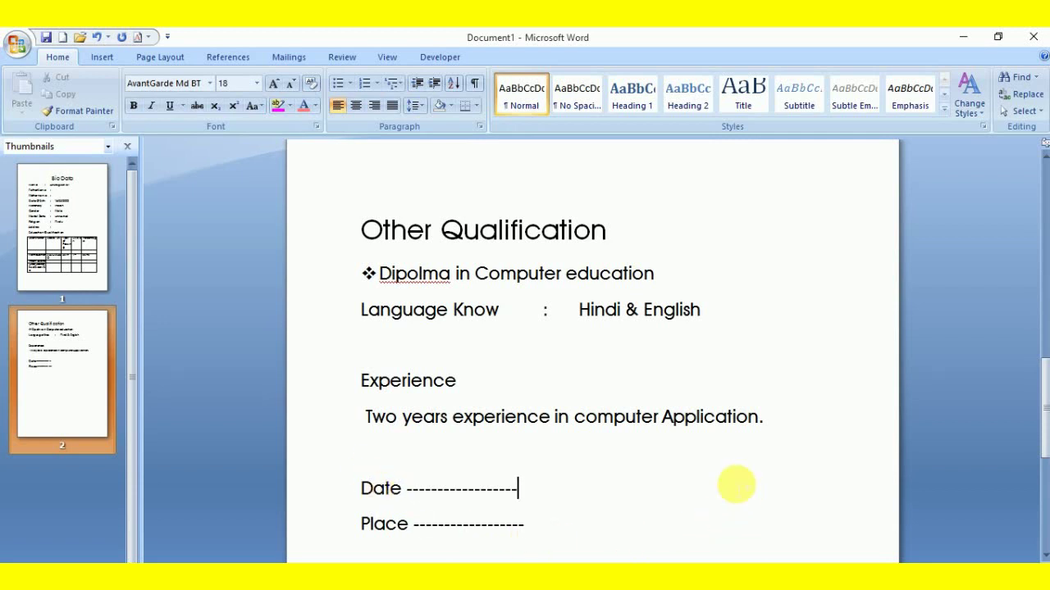
click(379, 112)
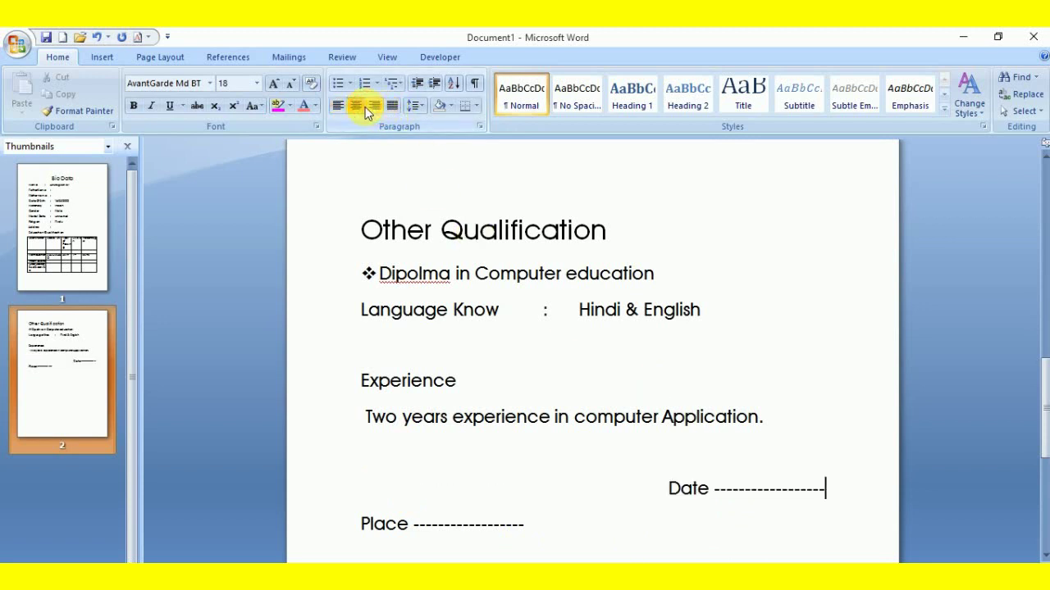
click(362, 107)
click(340, 109)
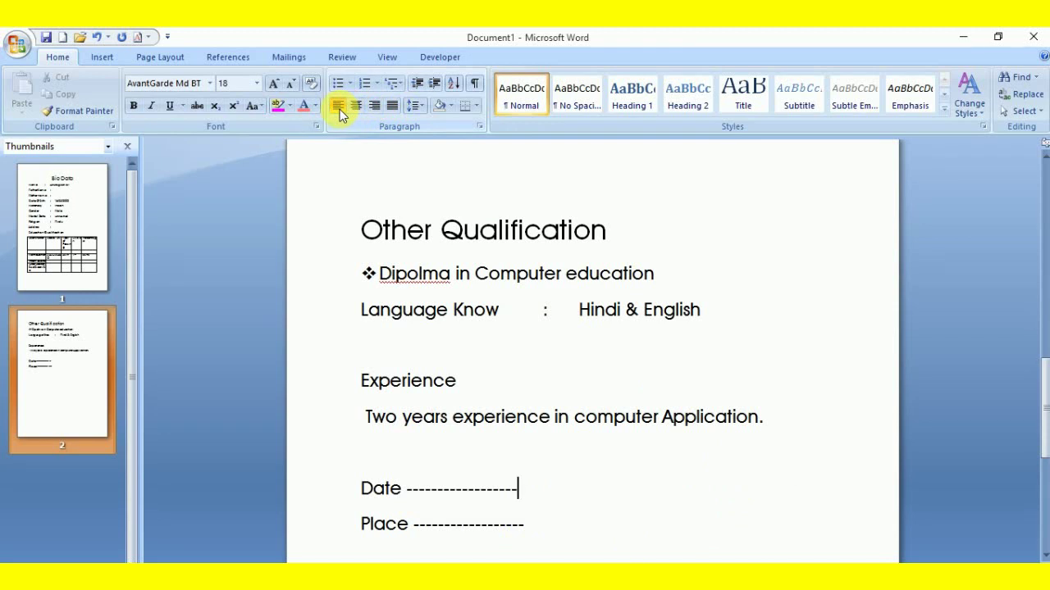
click(638, 464)
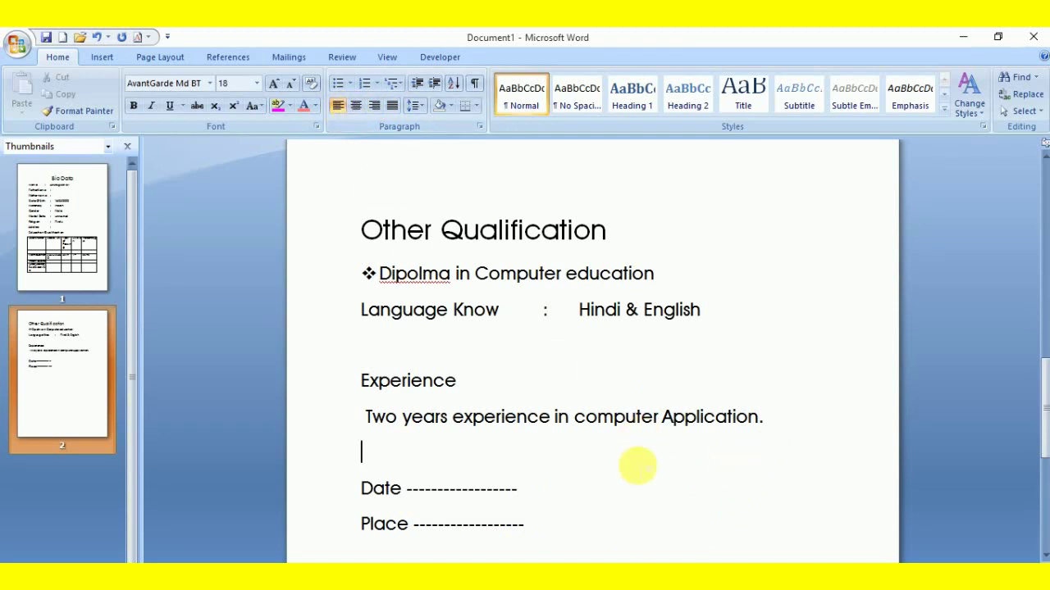
click(355, 105)
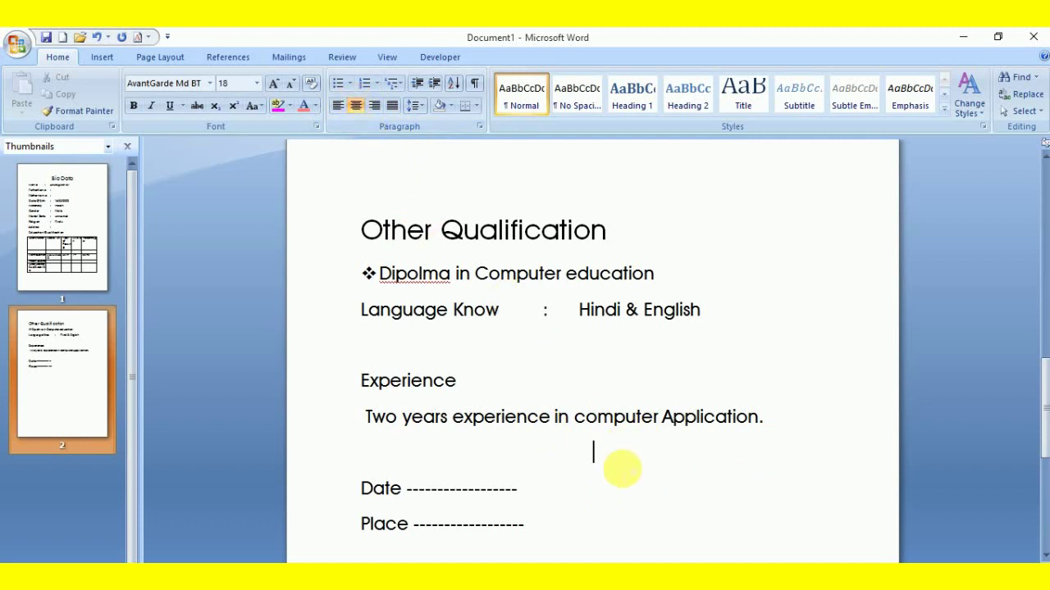
scroll(622, 469, down, 2)
scroll(622, 470, down, 2)
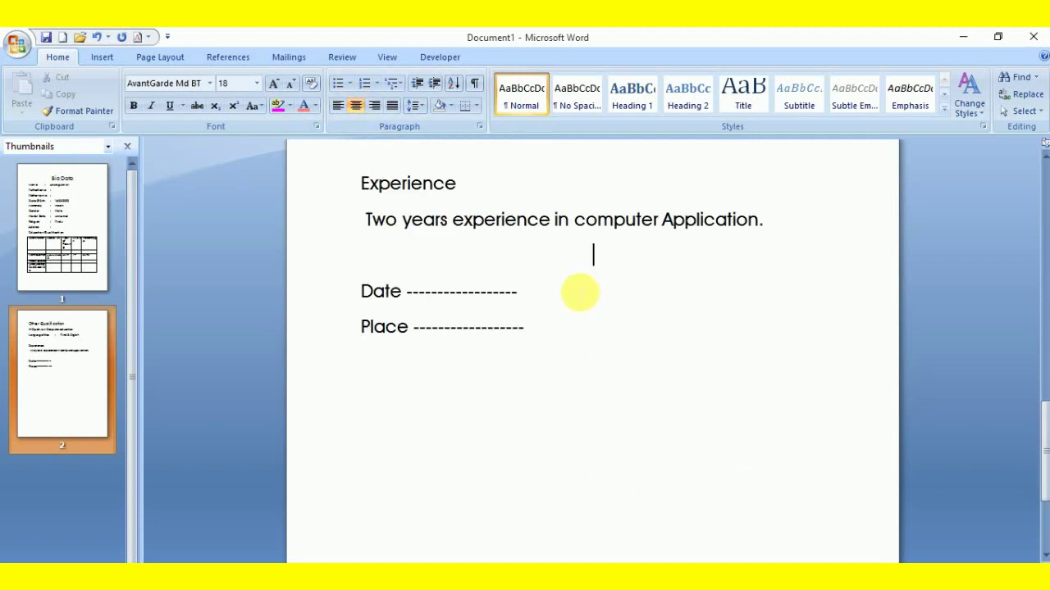
Step: Add a centred 'Sing....' line below the Place line
click(562, 326)
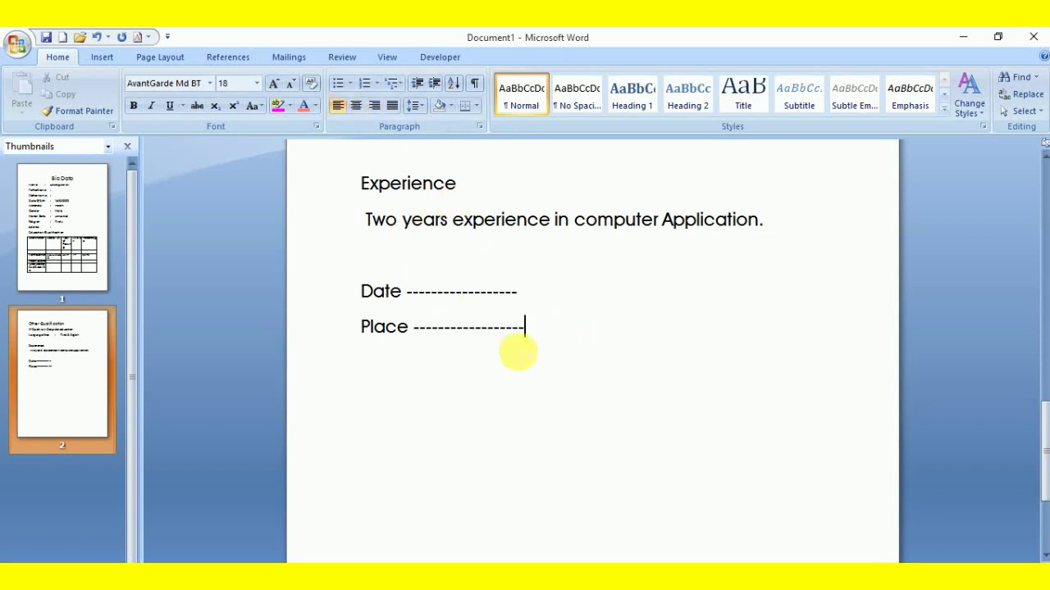
key(Return)
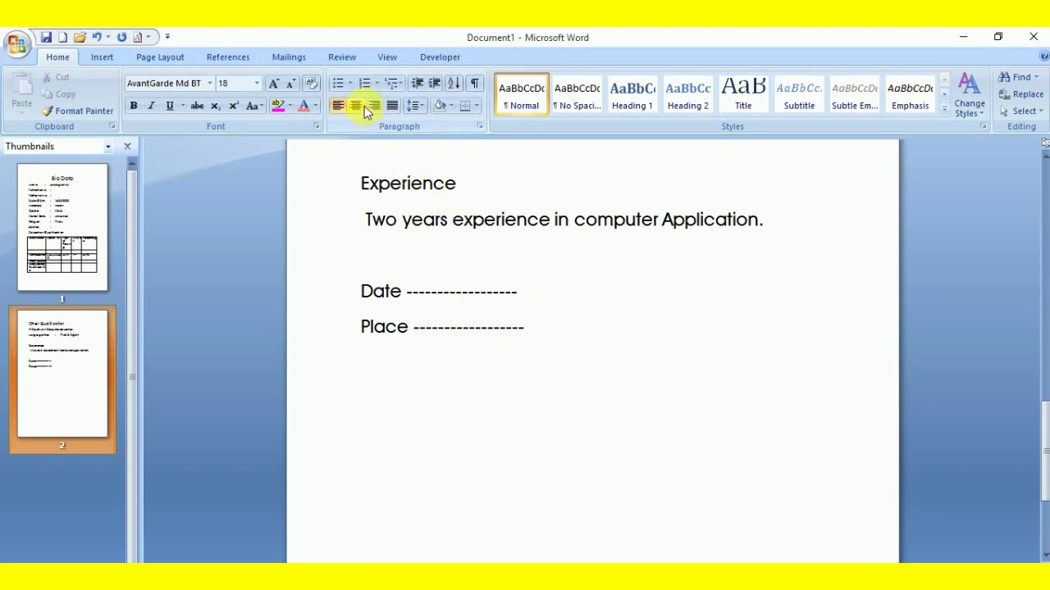
click(359, 106)
text(S)
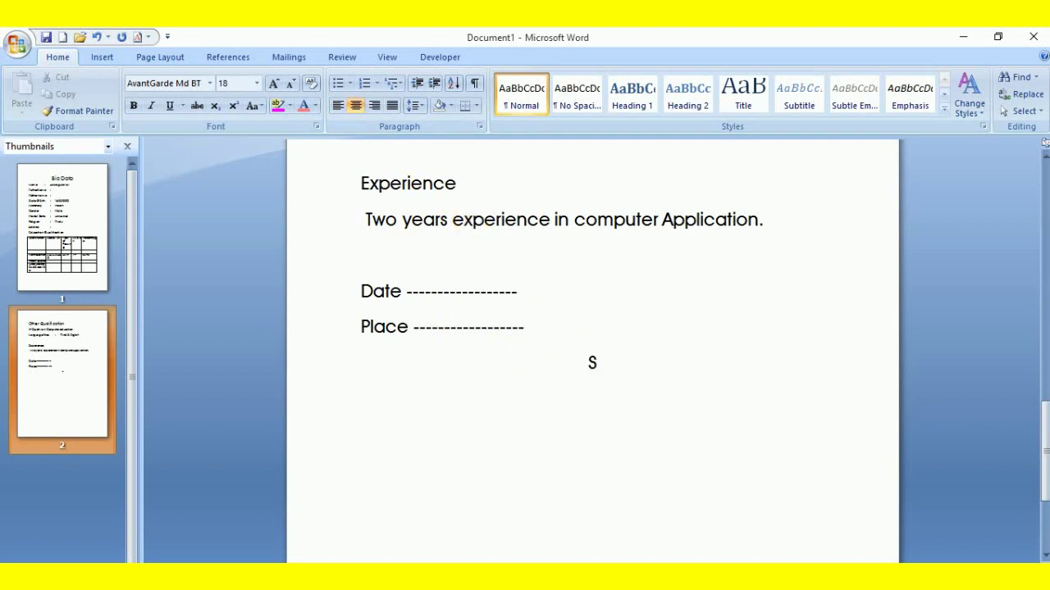
text(i)
text(gn)
text(a)
key(BackSpace)
key(BackSpace)
key(BackSpace)
text(ng)
text(///)
key(BackSpace)
key(BackSpace)
key(BackSpace)
key(BackSpace)
text(g...)
text(.)
Step: Insert a centred '--------------' dashed line above 'Sing....' and adjust its spacing
click(543, 338)
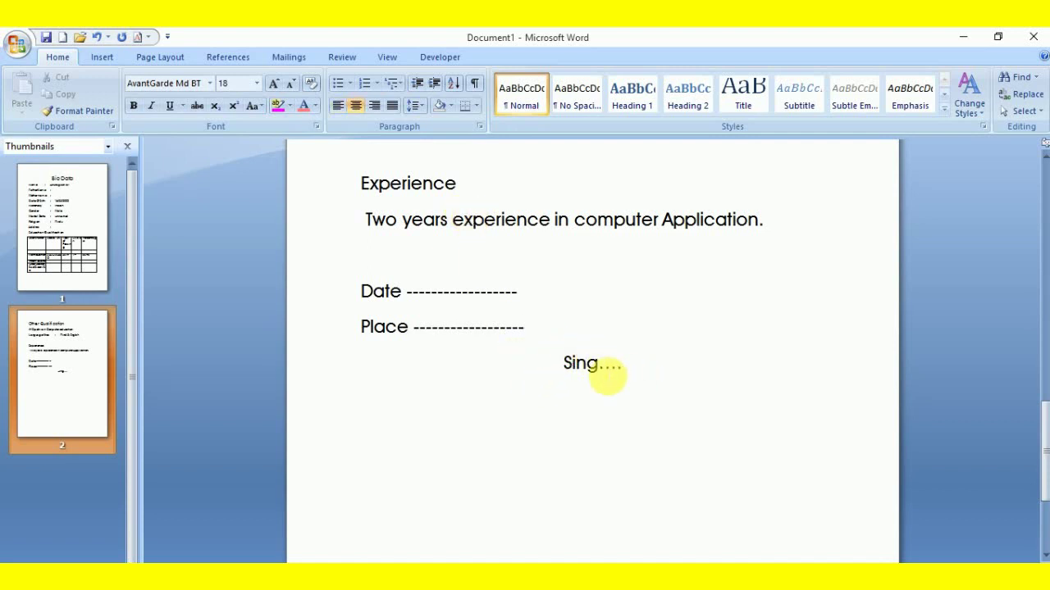
click(611, 365)
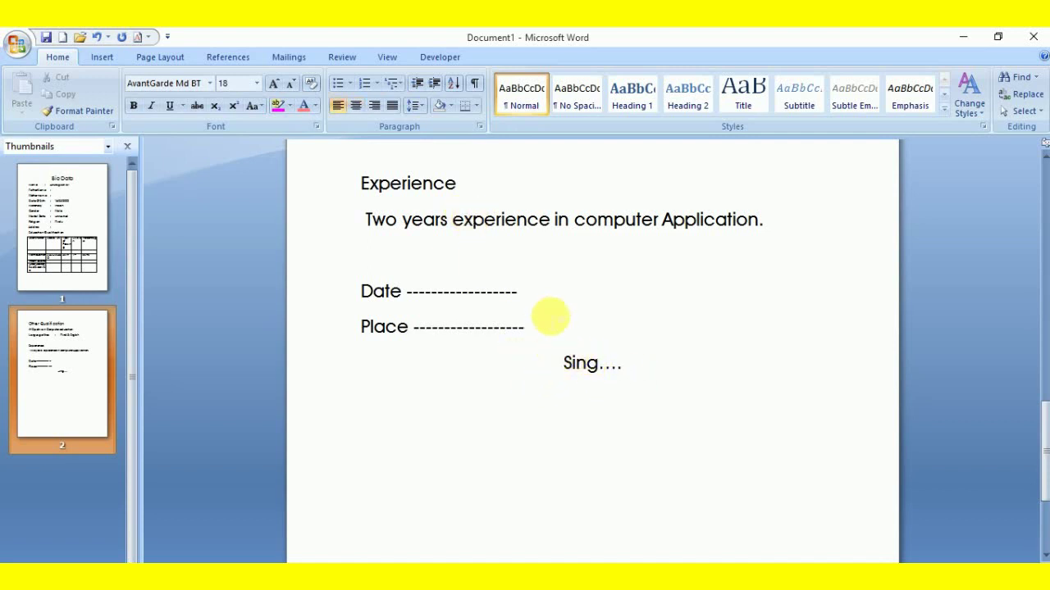
key(Return)
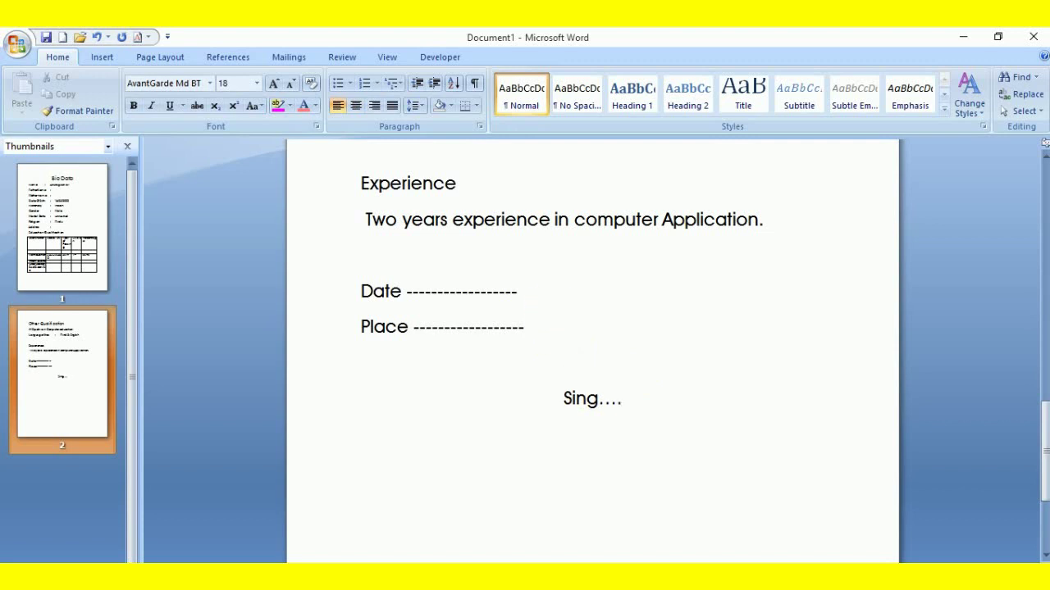
click(374, 105)
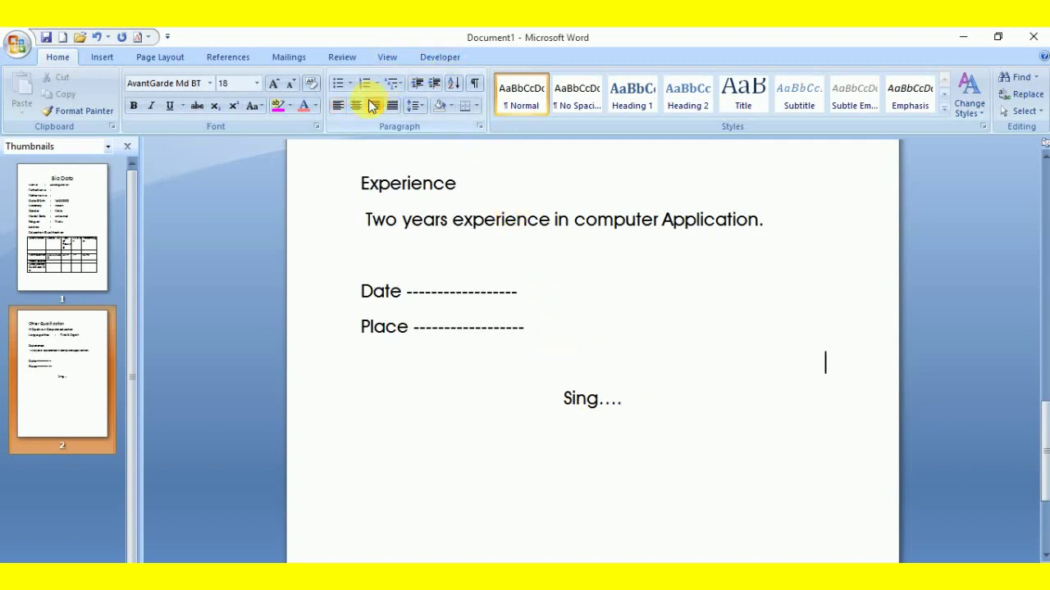
click(357, 104)
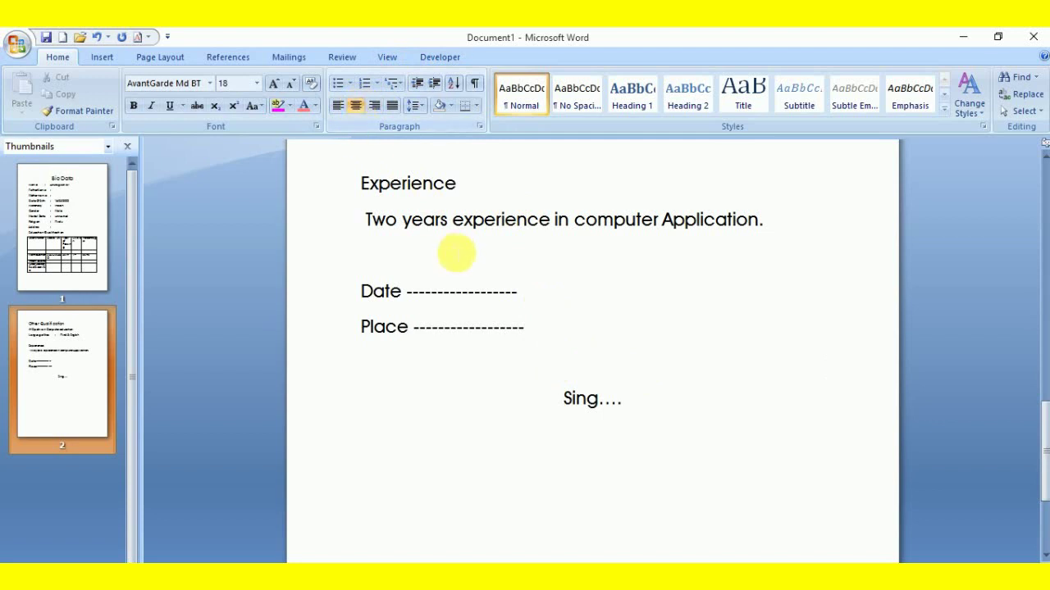
text(---)
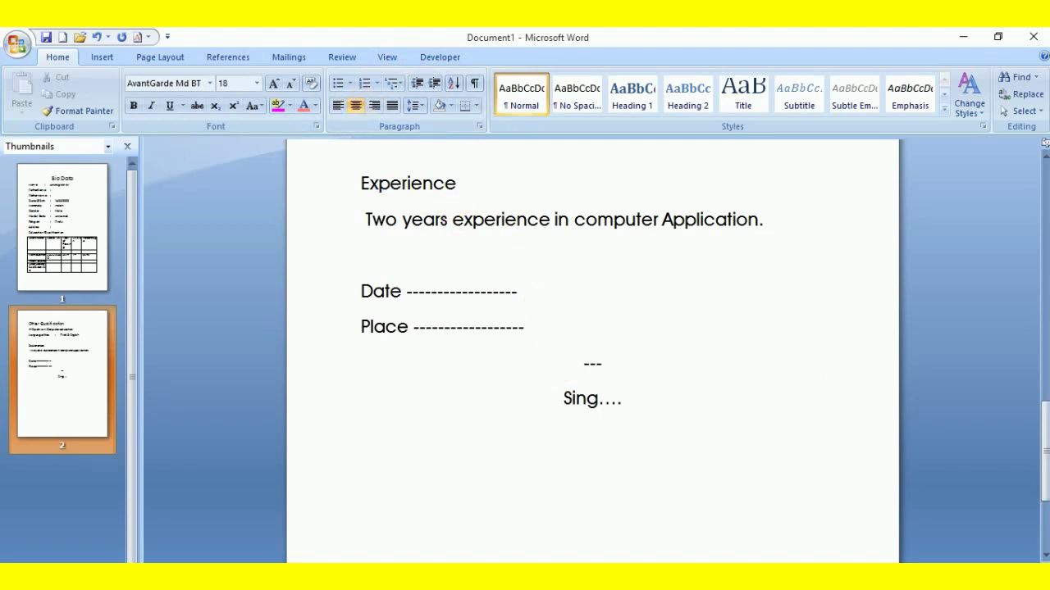
text(----------)
text(-)
click(548, 364)
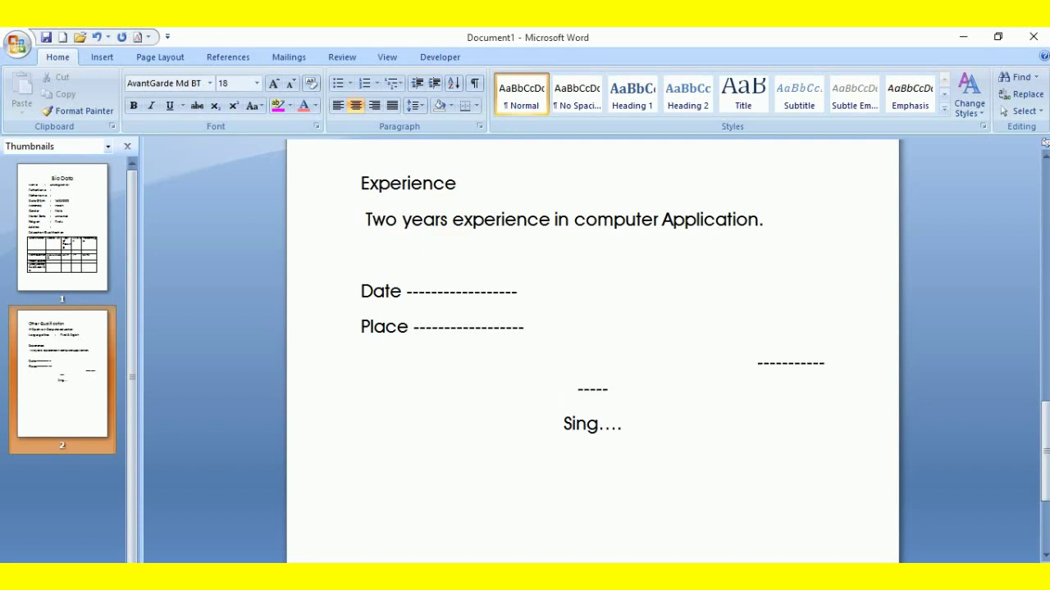
key(BackSpace)
key(BackSpace)
key(BackSpace)
key(BackSpace)
key(BackSpace)
key(BackSpace)
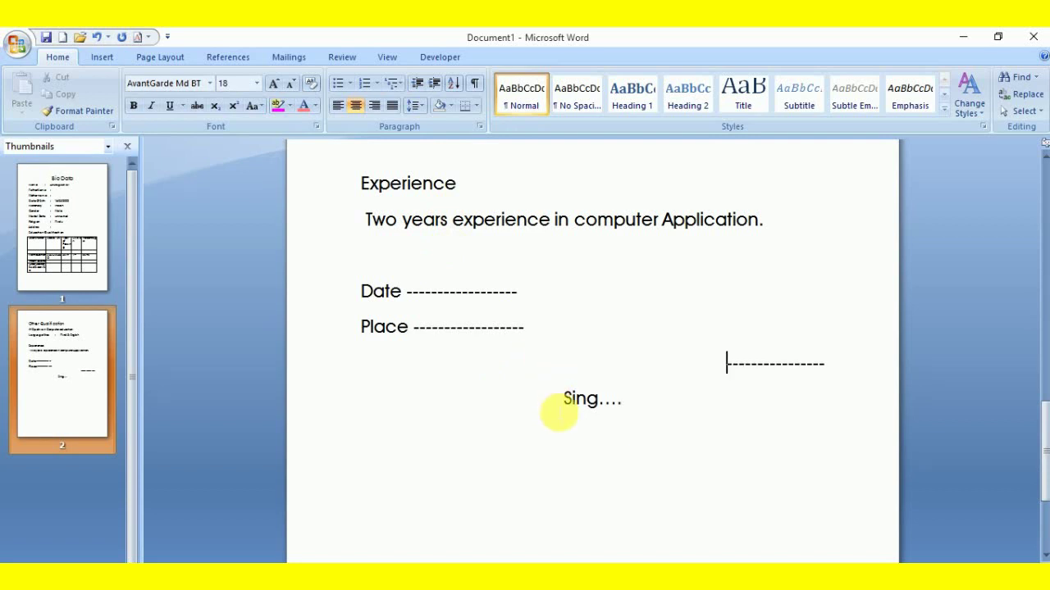
click(561, 402)
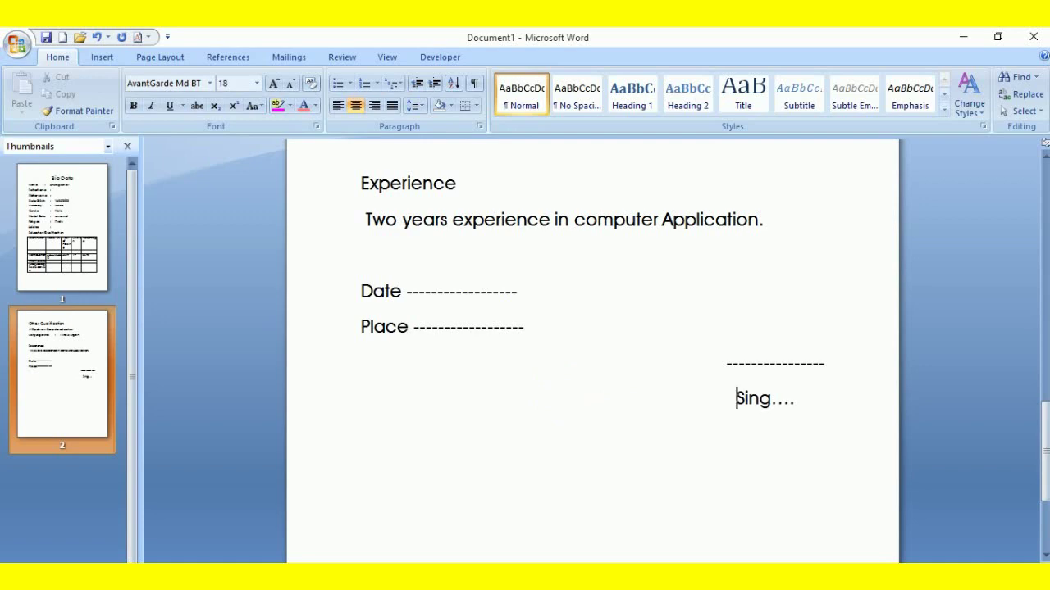
key(Up)
key(Up)
key(Down)
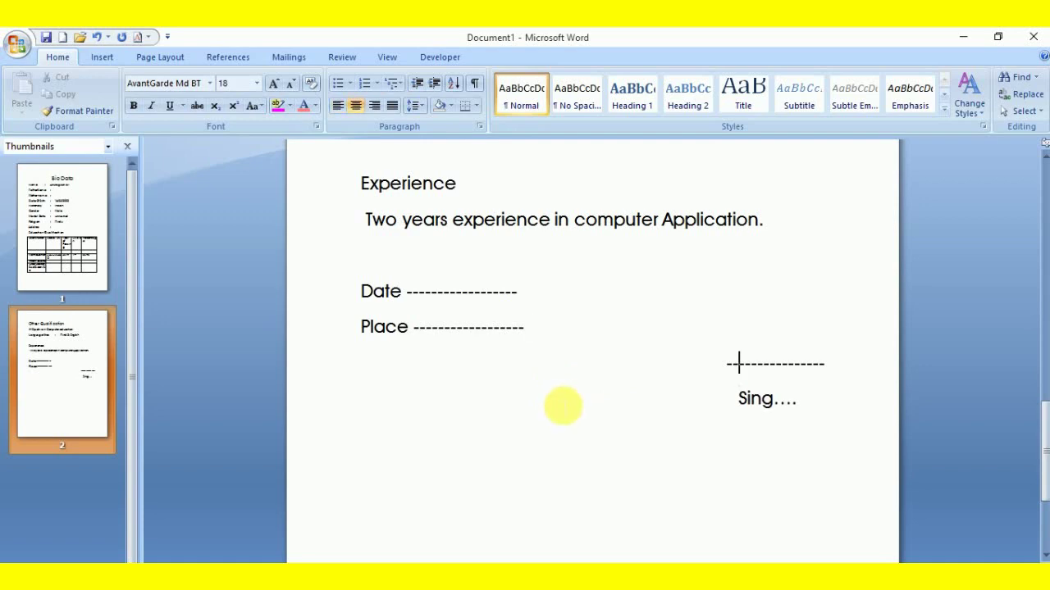
Step: Change the Bio Data title font to Bell MT
scroll(564, 405, up, 2)
scroll(563, 405, up, 1)
scroll(563, 405, up, 3)
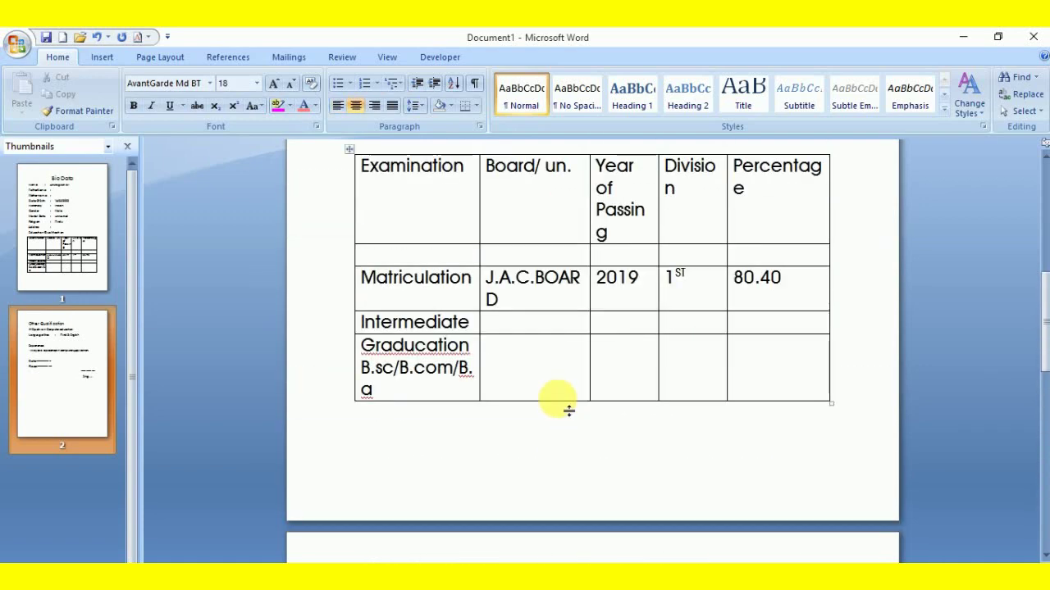
scroll(563, 405, up, 3)
scroll(564, 405, up, 3)
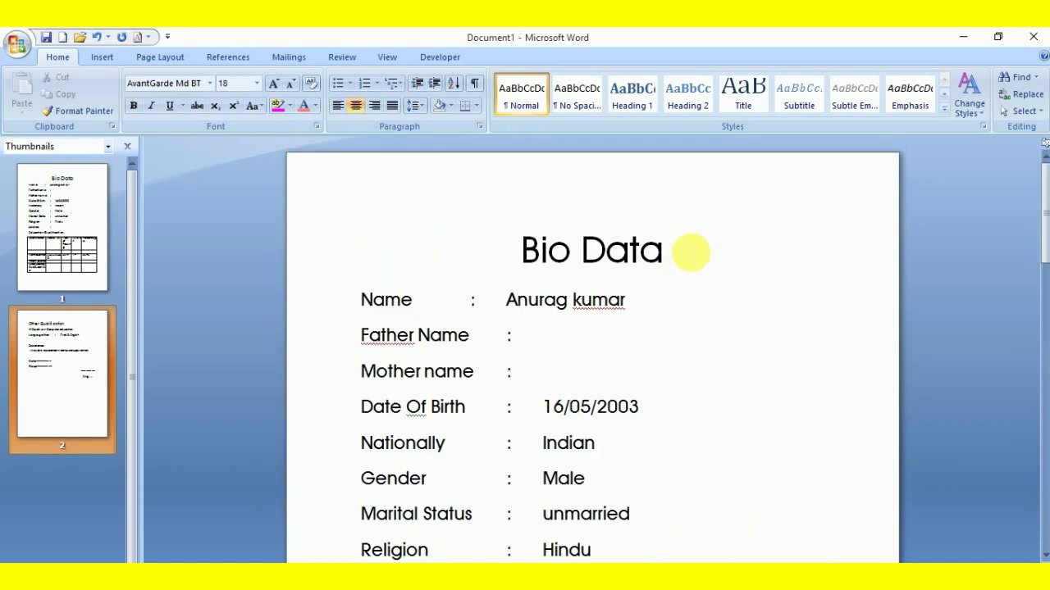
click(677, 251)
drag(677, 251, 534, 244)
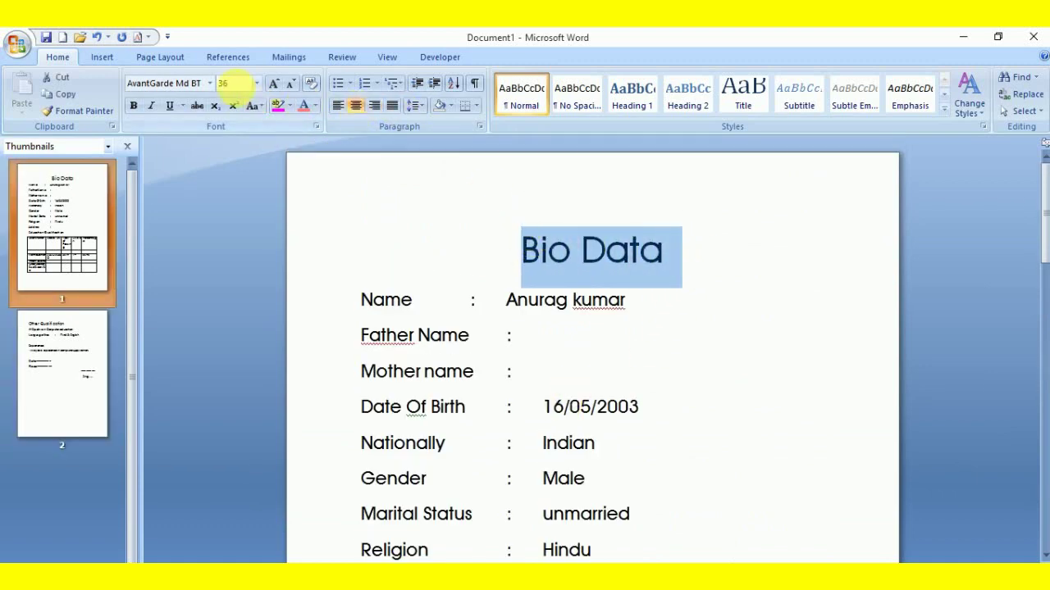
click(209, 83)
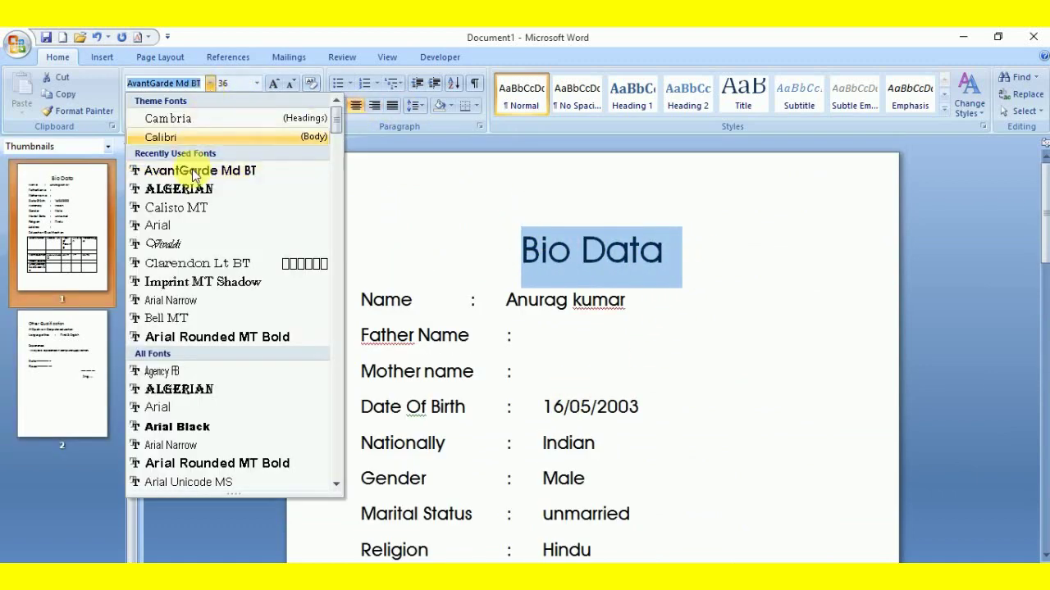
click(204, 321)
Step: Select the whole document and enlarge all its text by five steps
scroll(429, 375, down, 3)
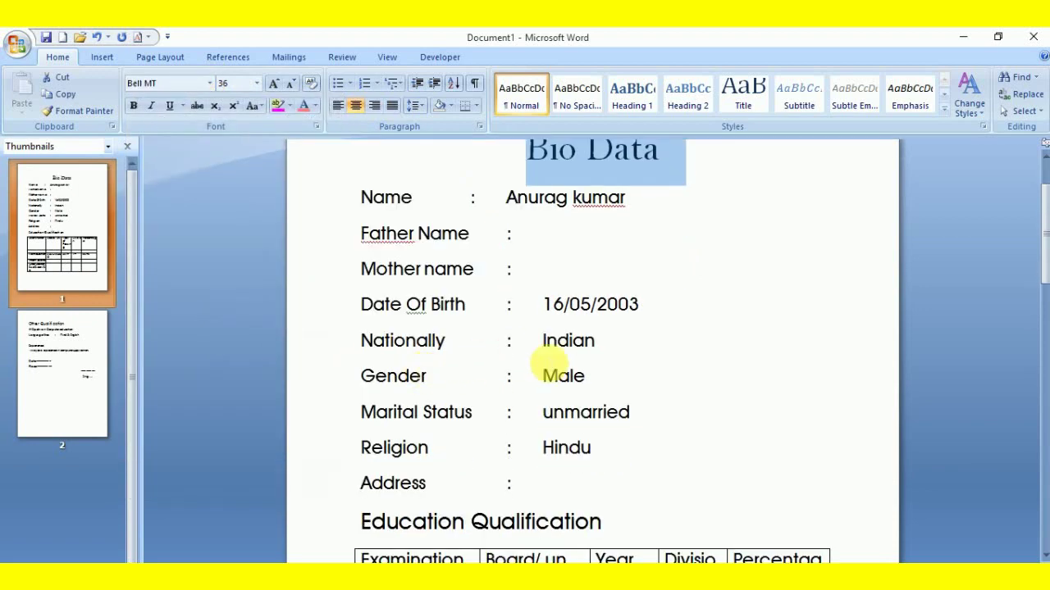
scroll(566, 375, down, 6)
scroll(571, 376, down, 3)
scroll(574, 377, down, 4)
scroll(710, 415, down, 1)
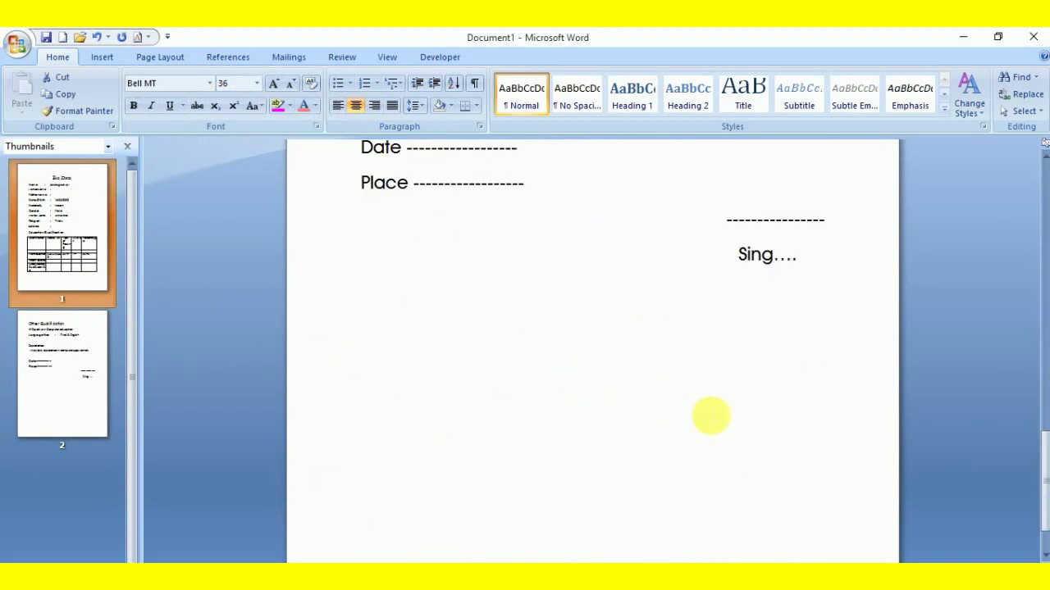
key(ctrl+a)
scroll(705, 410, up, 5)
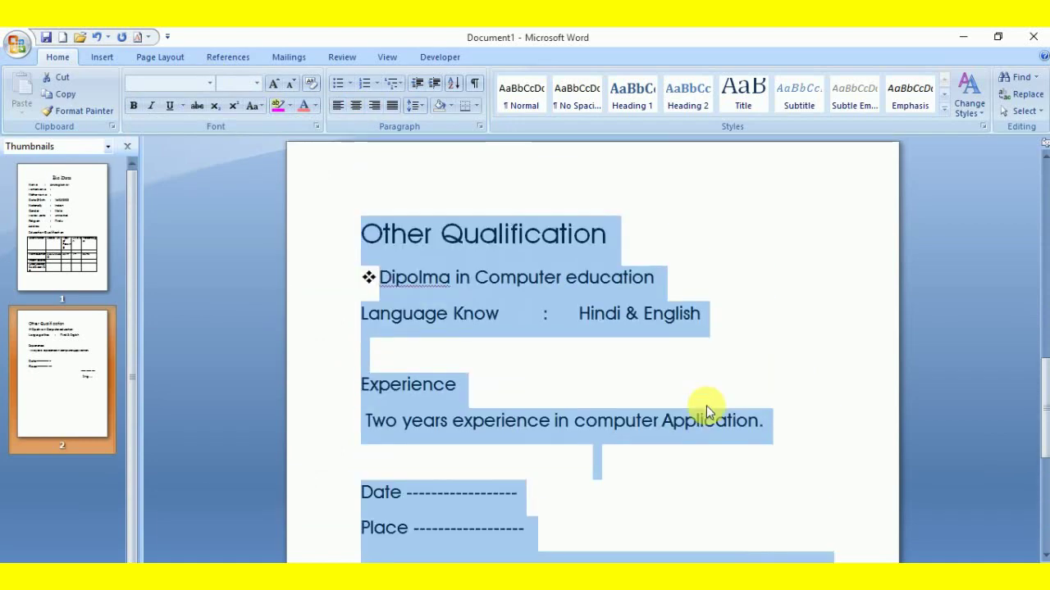
scroll(705, 410, up, 4)
click(280, 86)
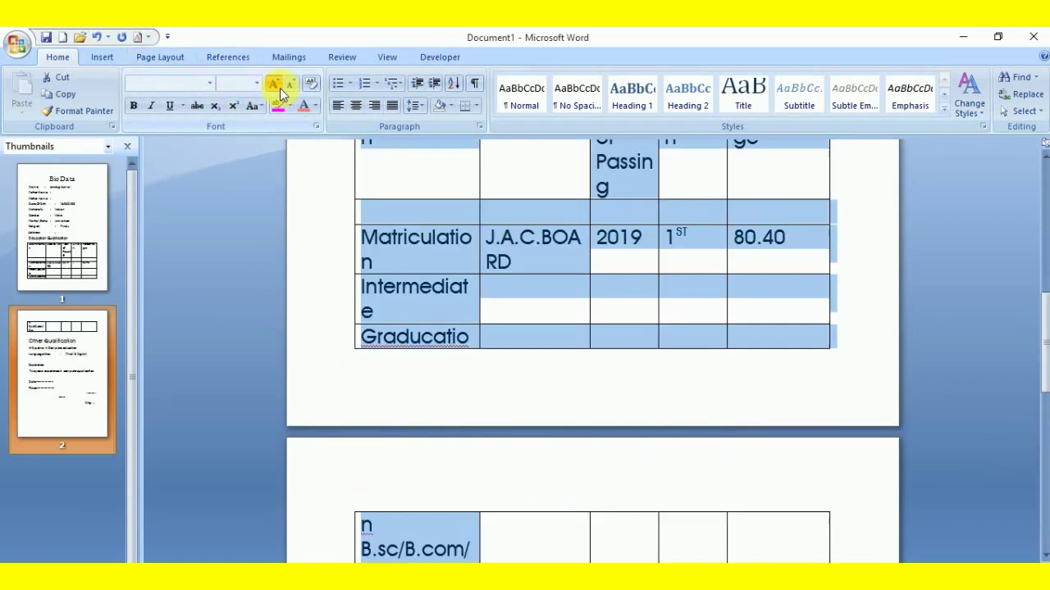
click(280, 87)
click(279, 89)
click(279, 88)
click(279, 87)
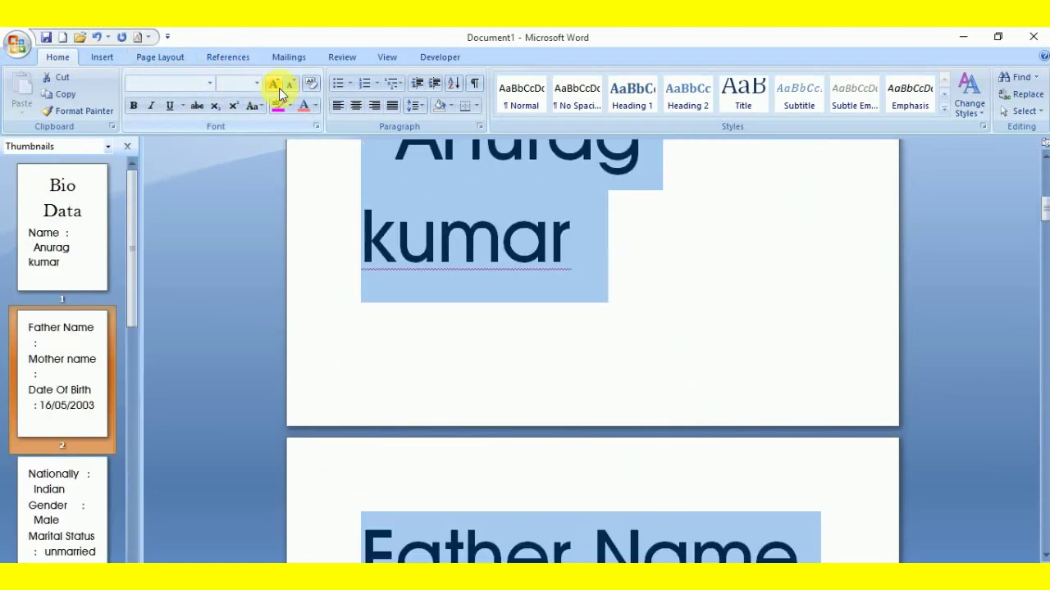
Step: Shrink all the text by eight steps until the document fits on one page
click(290, 82)
click(292, 79)
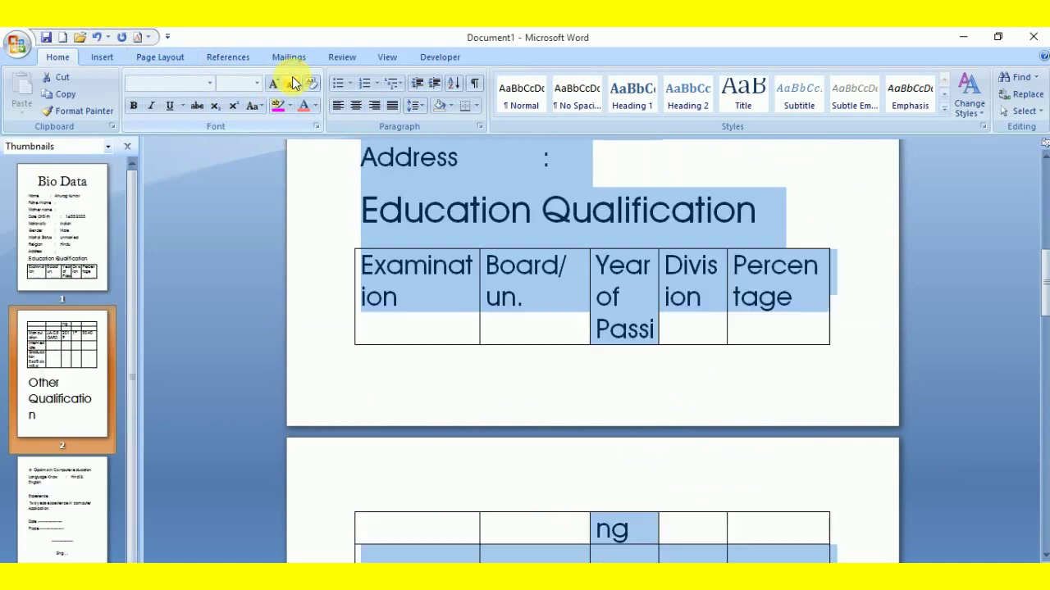
click(292, 79)
click(292, 79)
click(292, 78)
click(292, 78)
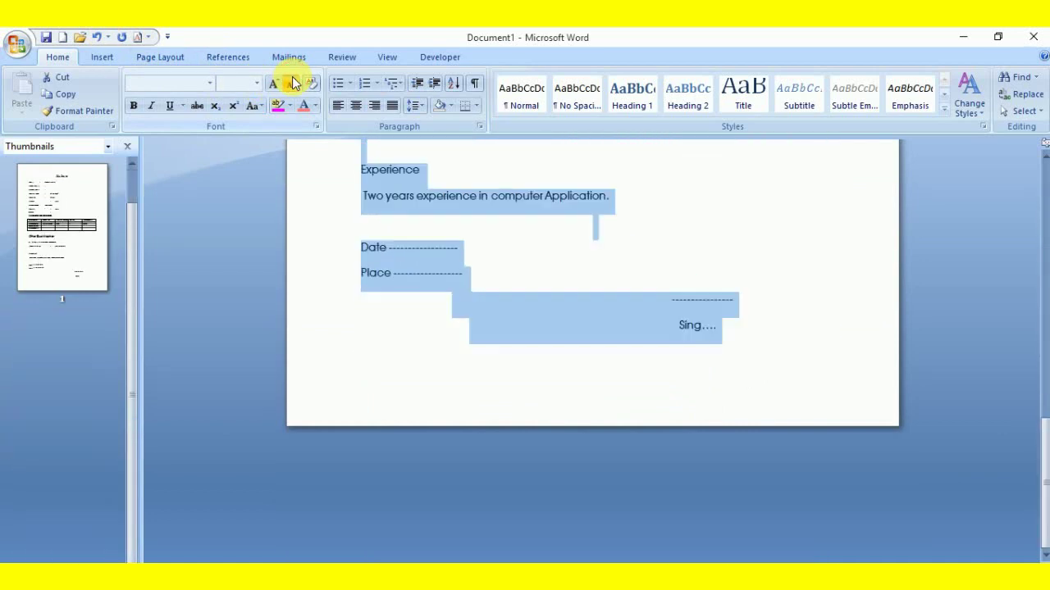
click(291, 79)
click(292, 79)
scroll(588, 373, up, 1)
scroll(587, 371, up, 3)
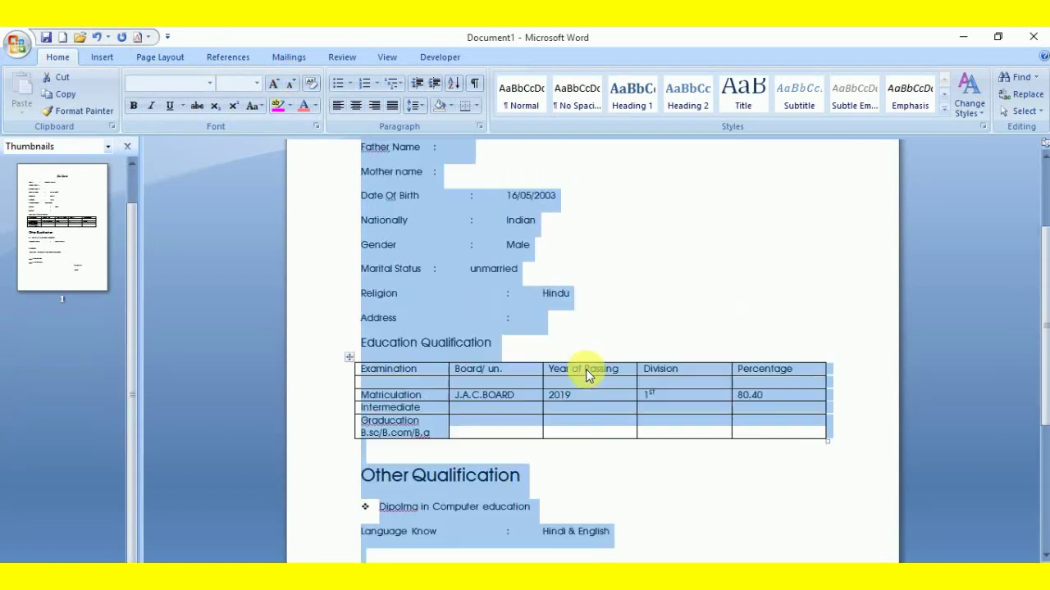
scroll(615, 373, up, 2)
Step: Tab the Name, Father Name, Mother name and Marital Status colons into one column
click(635, 377)
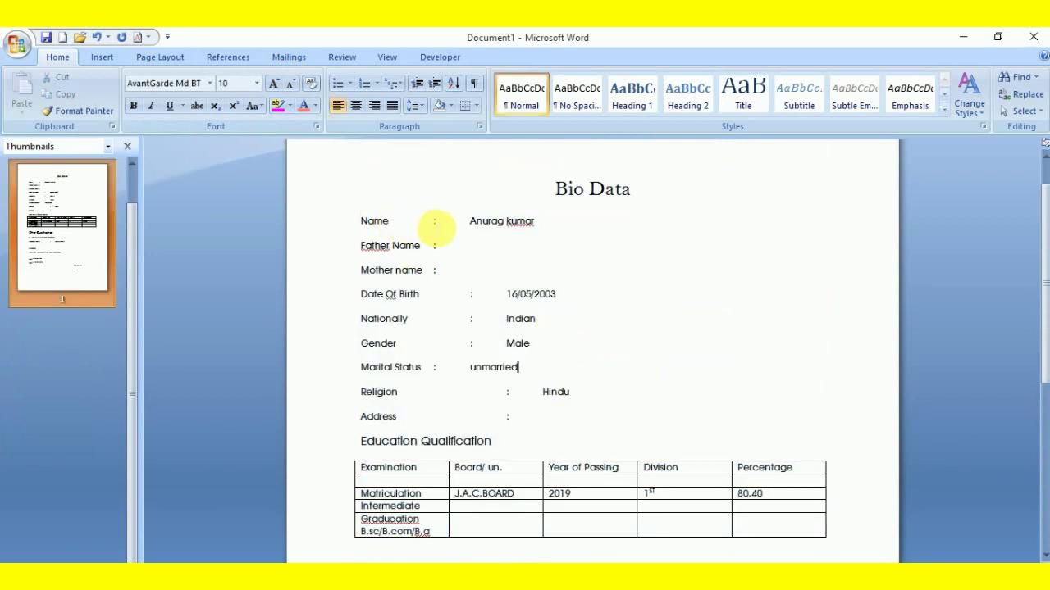
key(Tab)
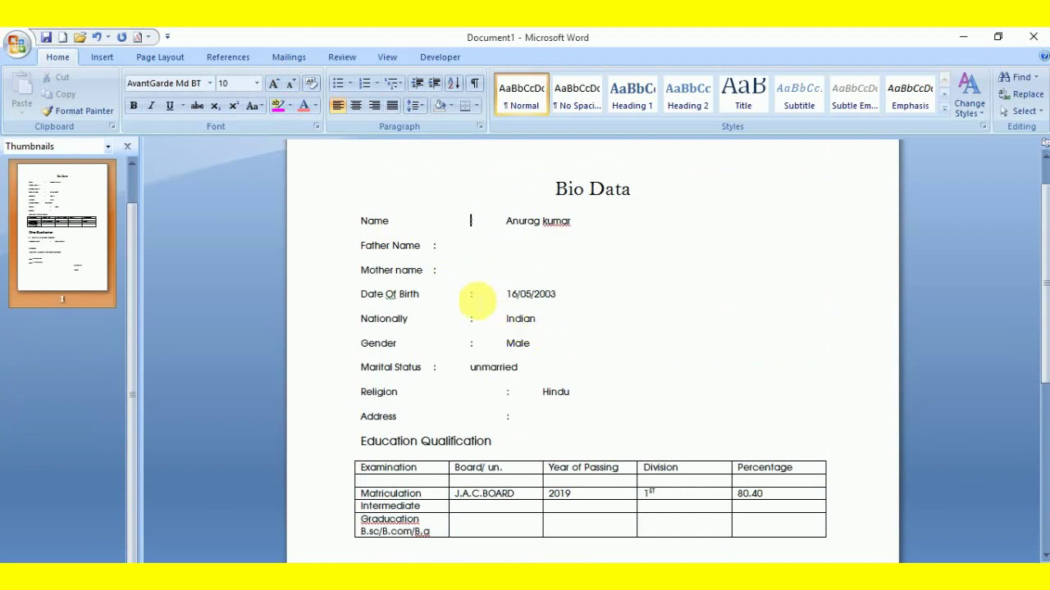
click(434, 246)
key(Tab)
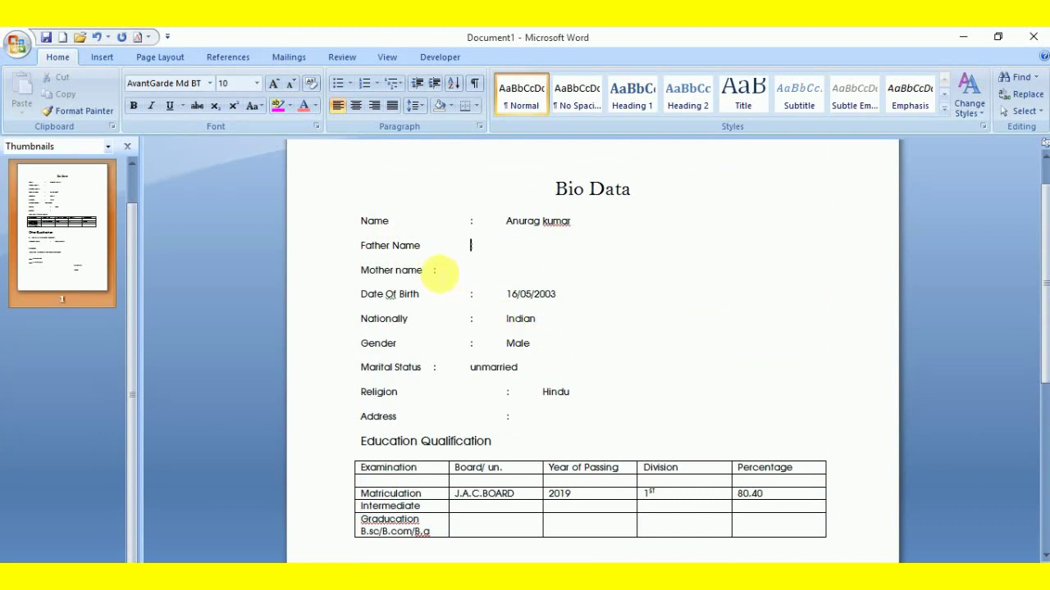
click(433, 271)
key(Tab)
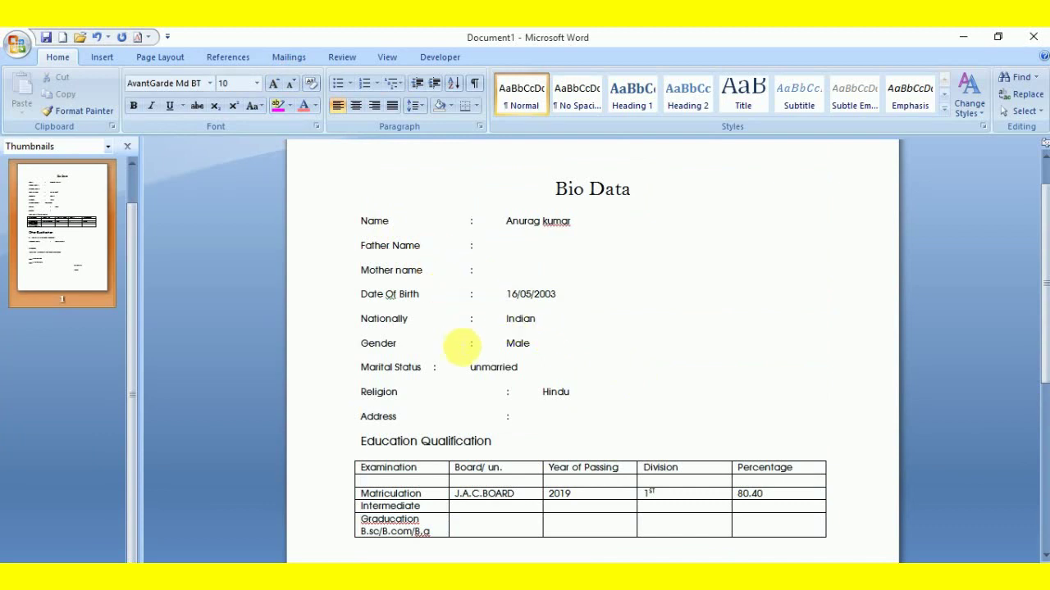
click(435, 369)
key(Tab)
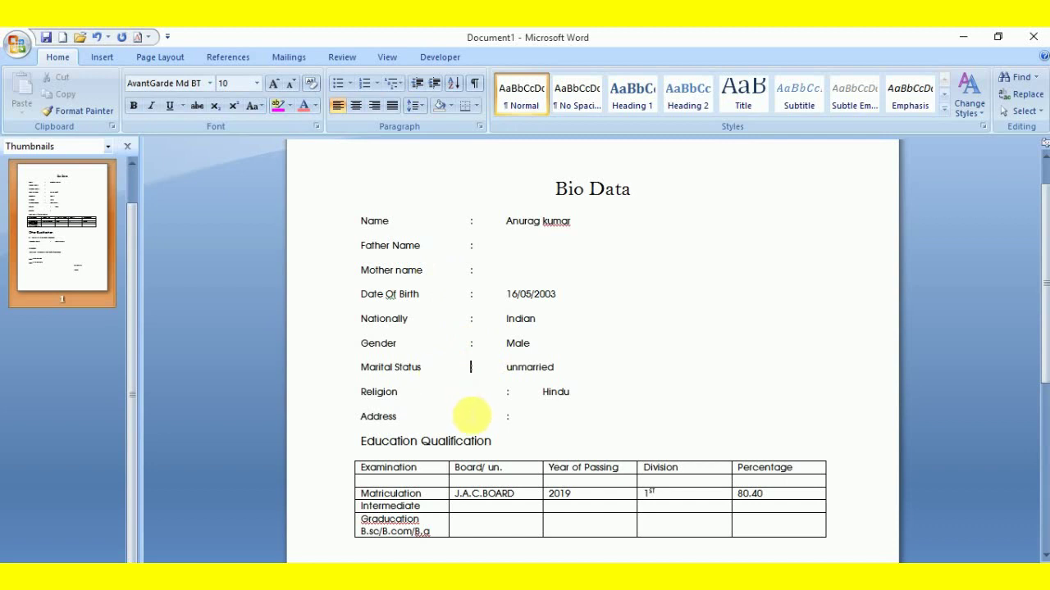
Step: Pull the Religion and Address colons back into the colon column
scroll(471, 414, down, 1)
click(506, 343)
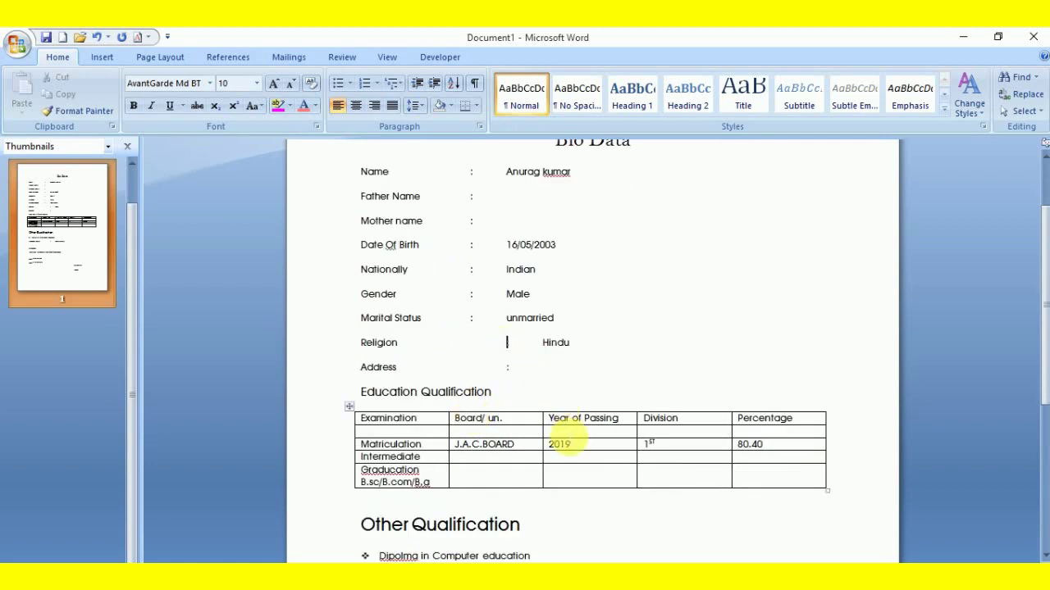
key(BackSpace)
click(507, 366)
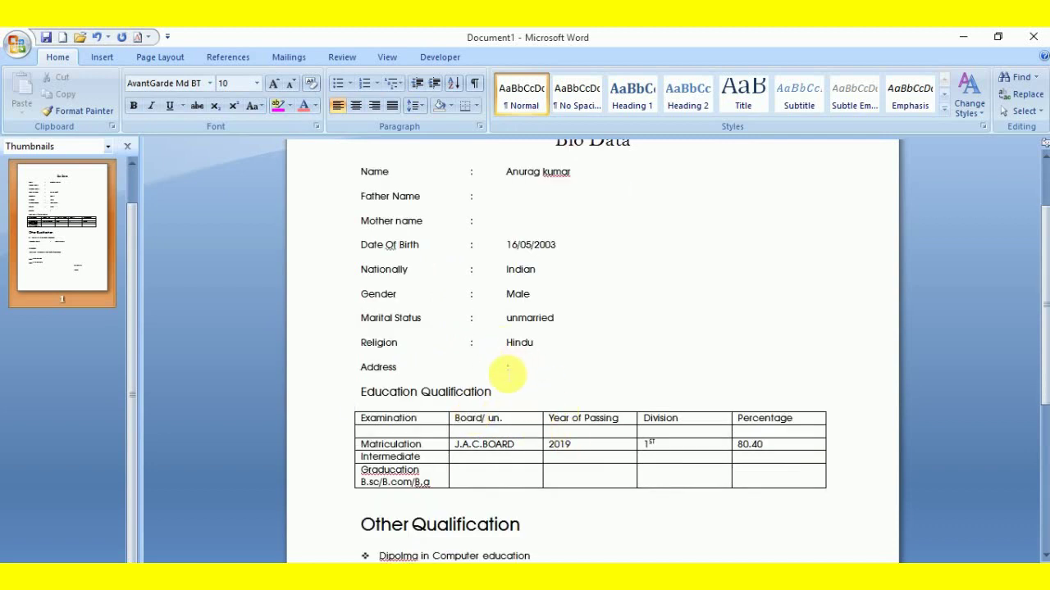
key(BackSpace)
scroll(481, 455, down, 1)
scroll(484, 456, down, 3)
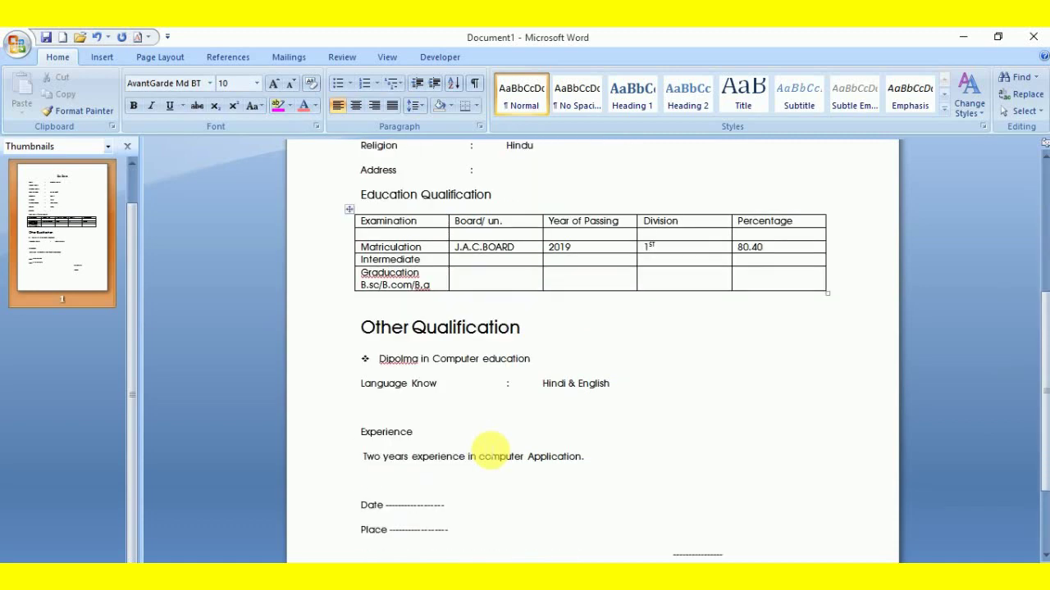
Step: Remove the spacing after Language Know and put its colon right after the label
click(517, 386)
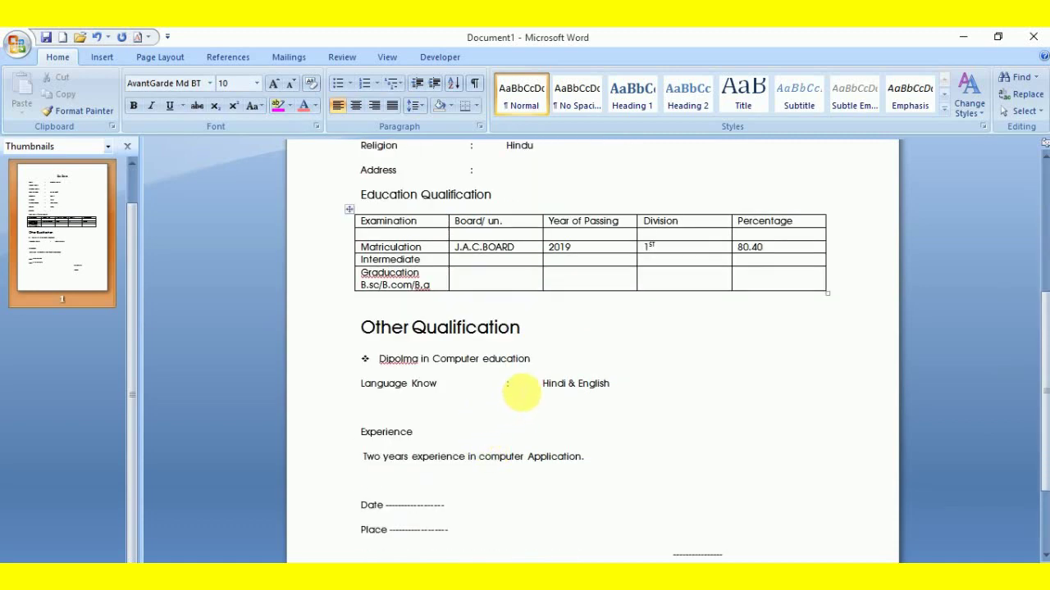
key(BackSpace)
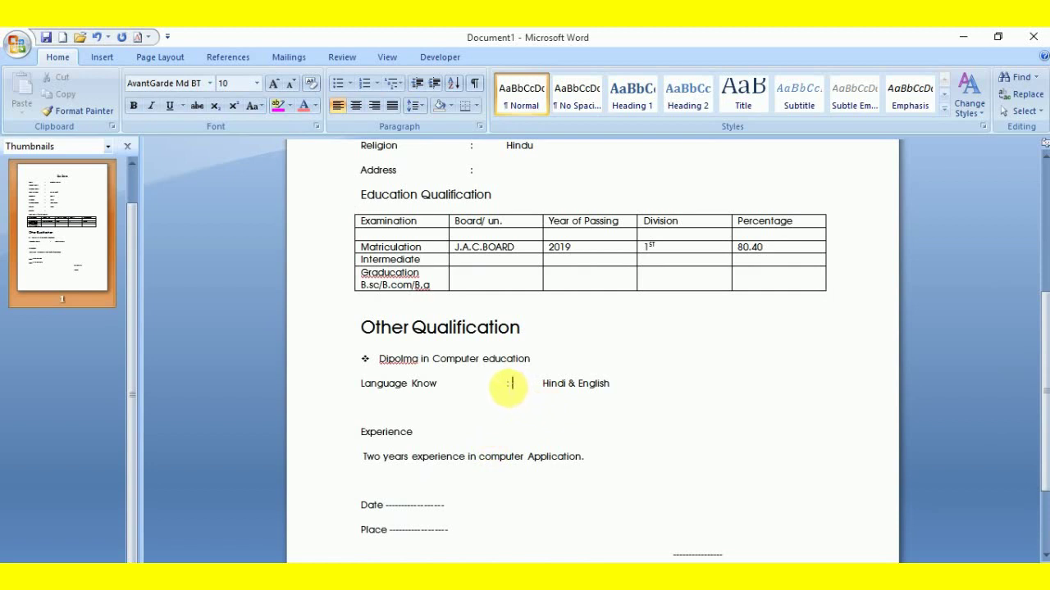
key(BackSpace)
key(BackSpace)
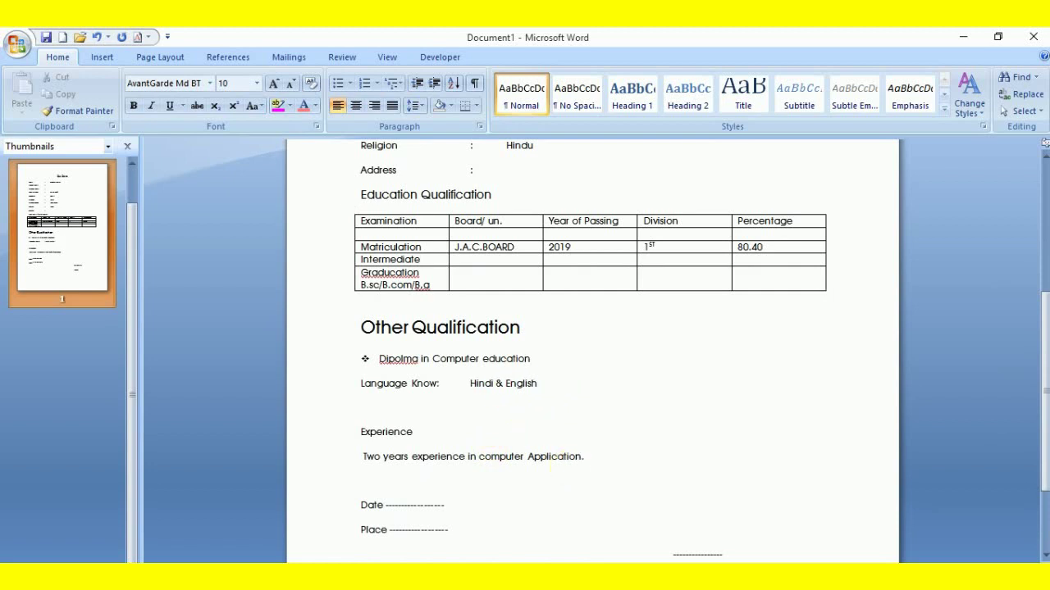
key(BackSpace)
text(:)
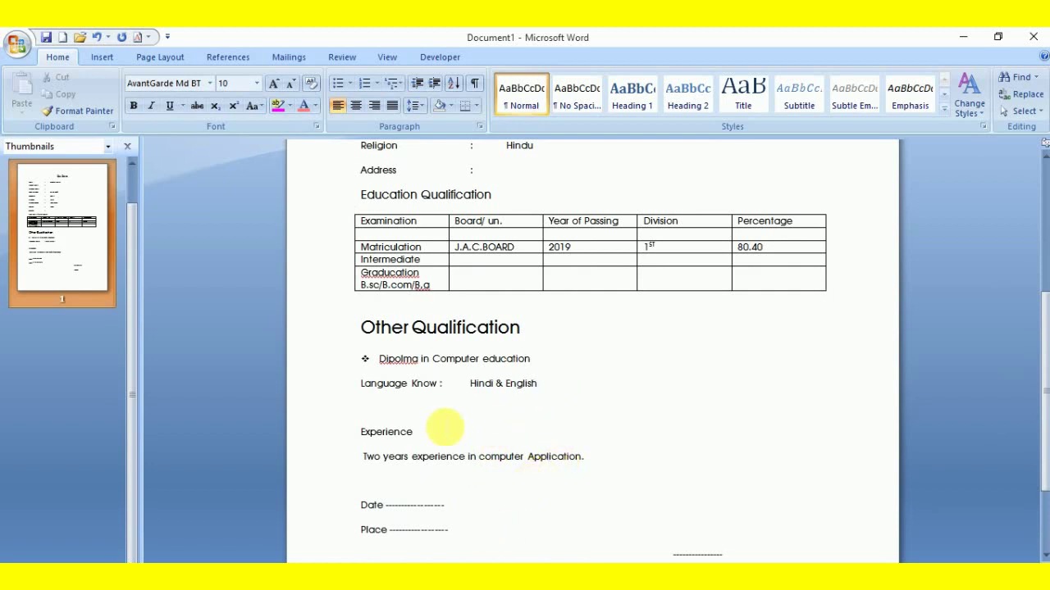
scroll(455, 469, down, 1)
scroll(456, 469, down, 1)
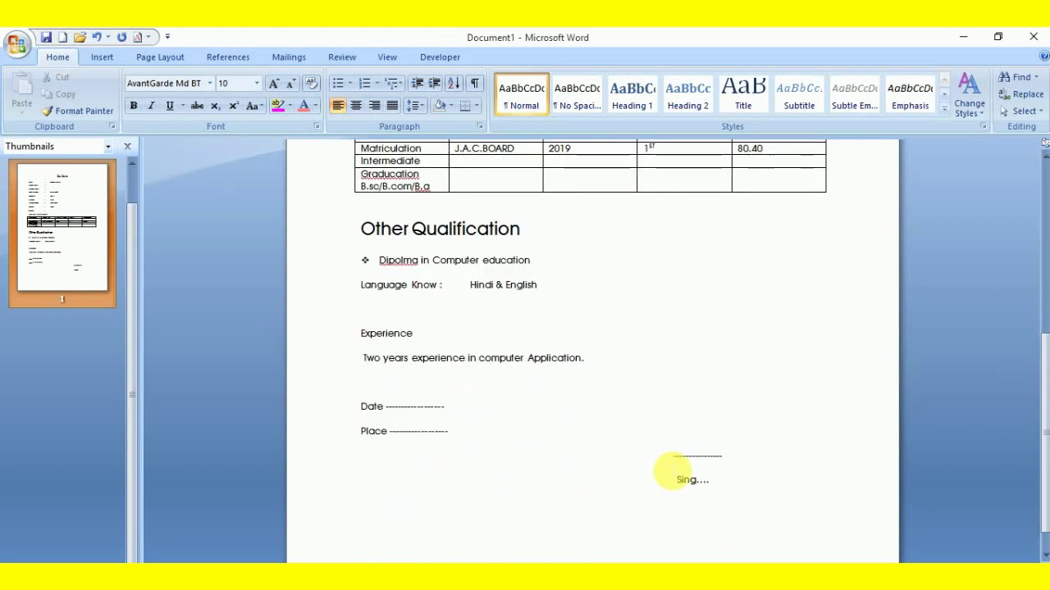
click(674, 457)
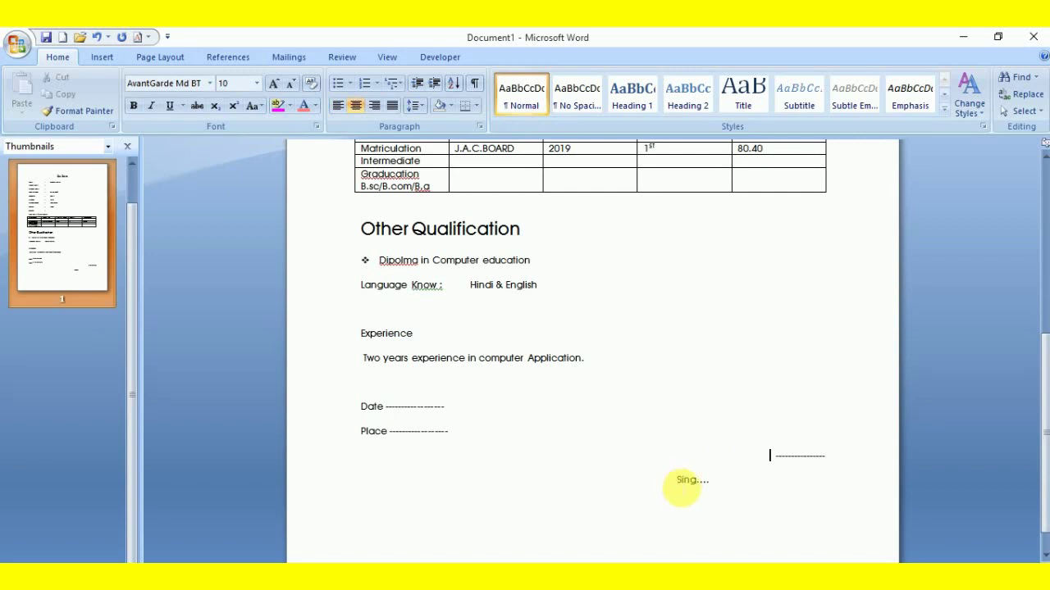
Step: Tab the signature dashes and 'Sing....' over to the right margin
key(Tab)
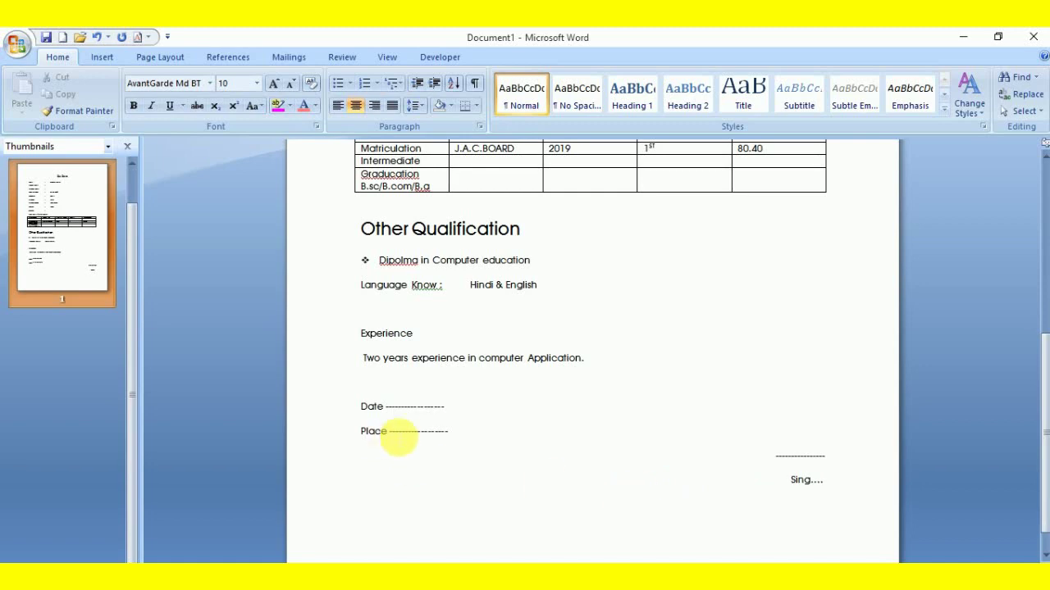
scroll(427, 418, up, 3)
scroll(454, 402, up, 1)
scroll(454, 402, up, 4)
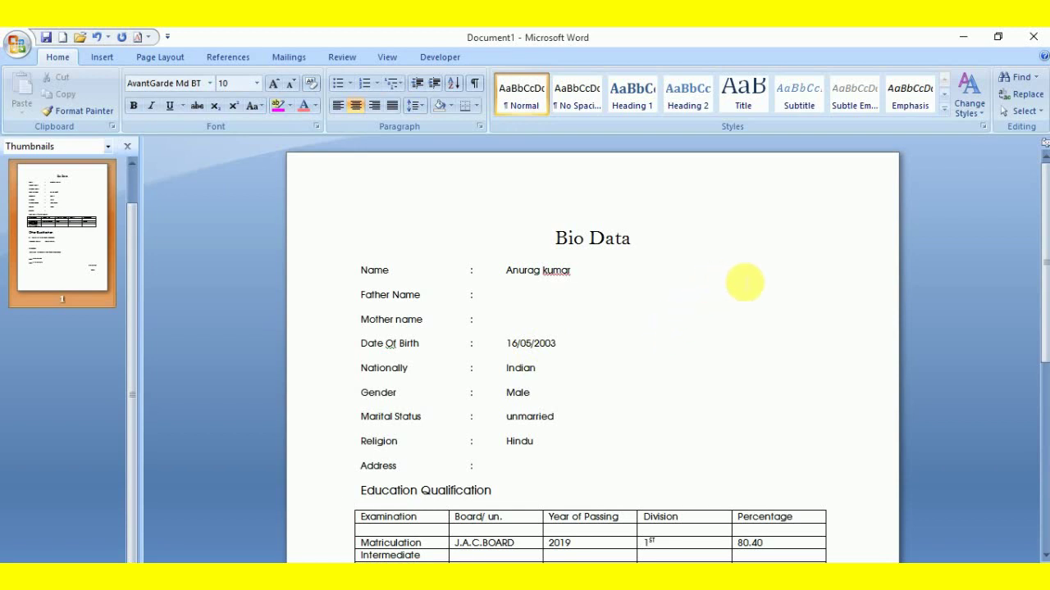
click(383, 57)
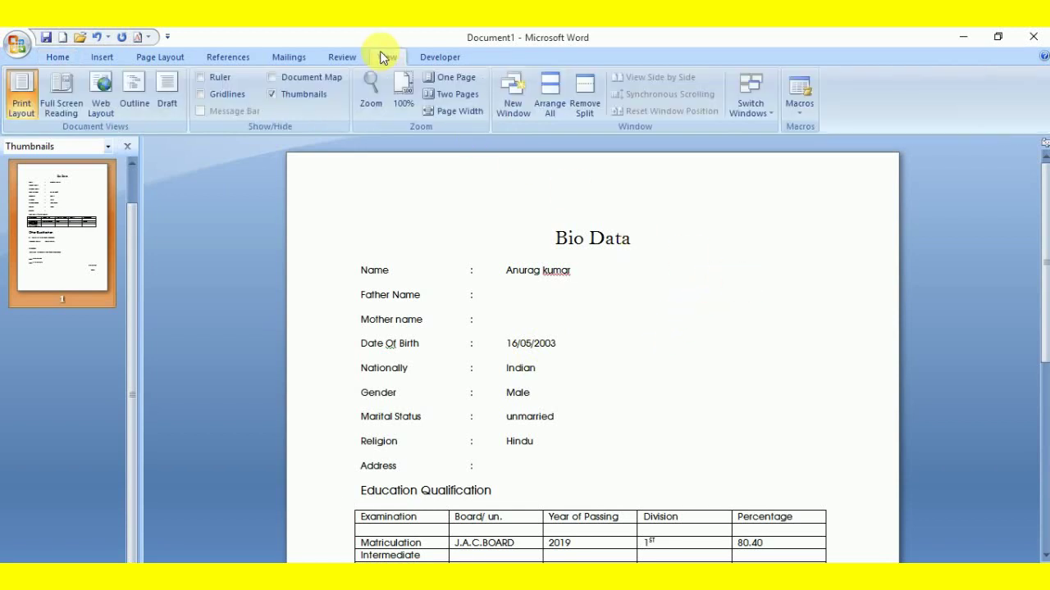
click(342, 58)
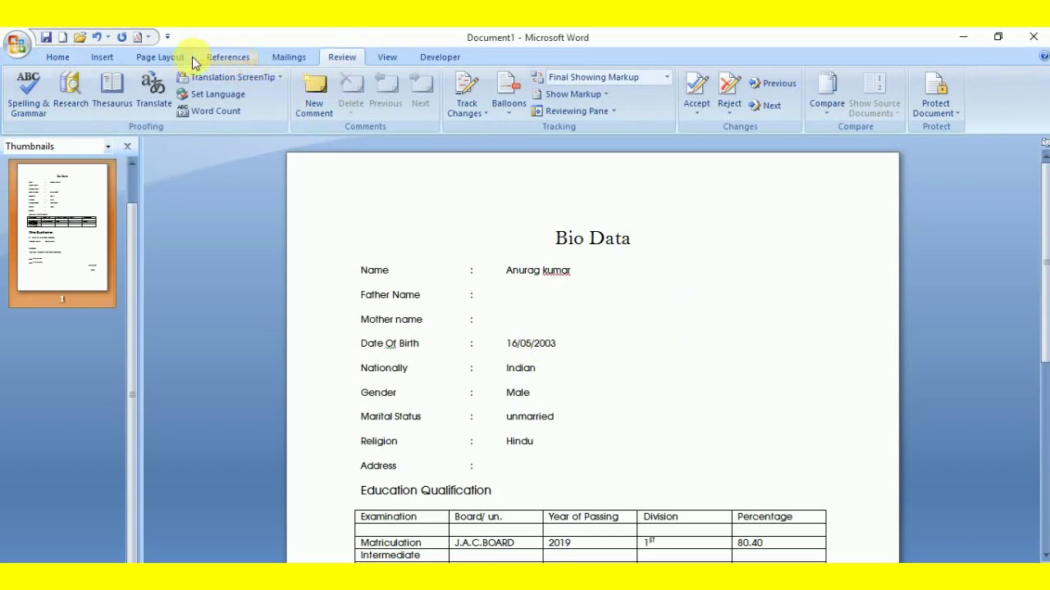
click(96, 57)
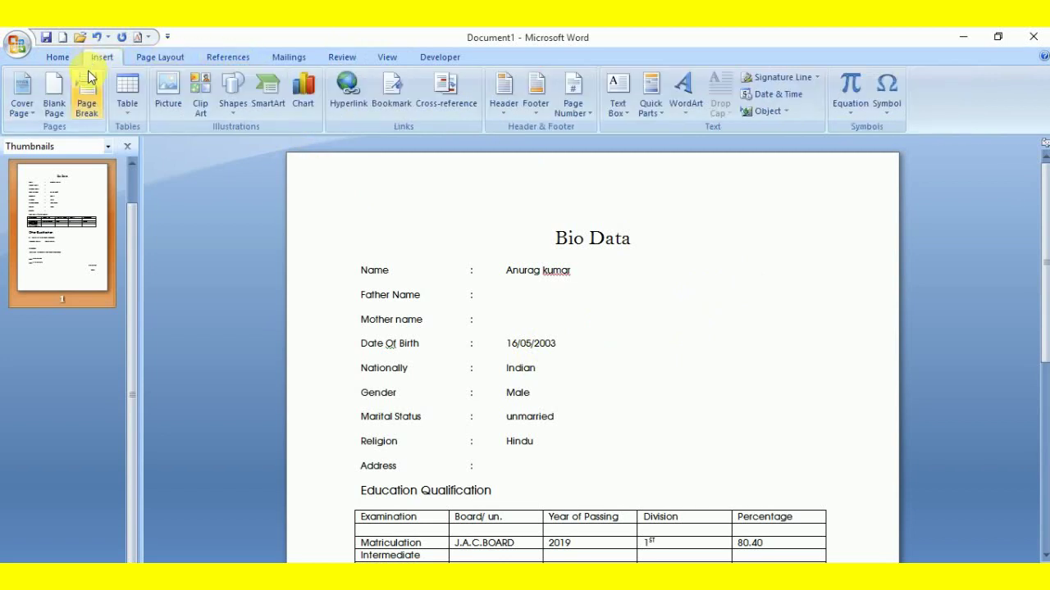
click(140, 56)
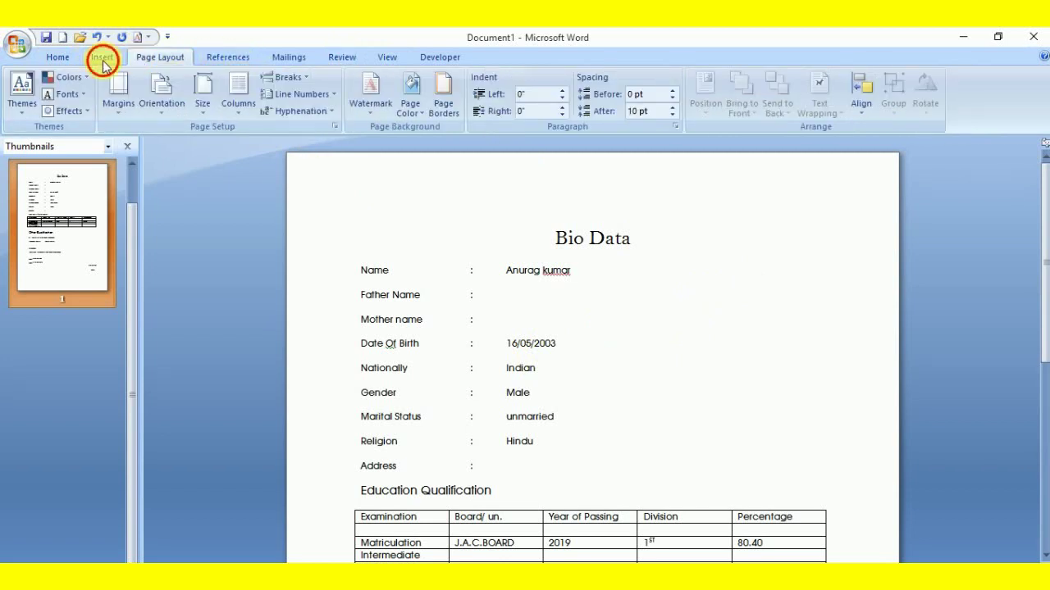
click(103, 60)
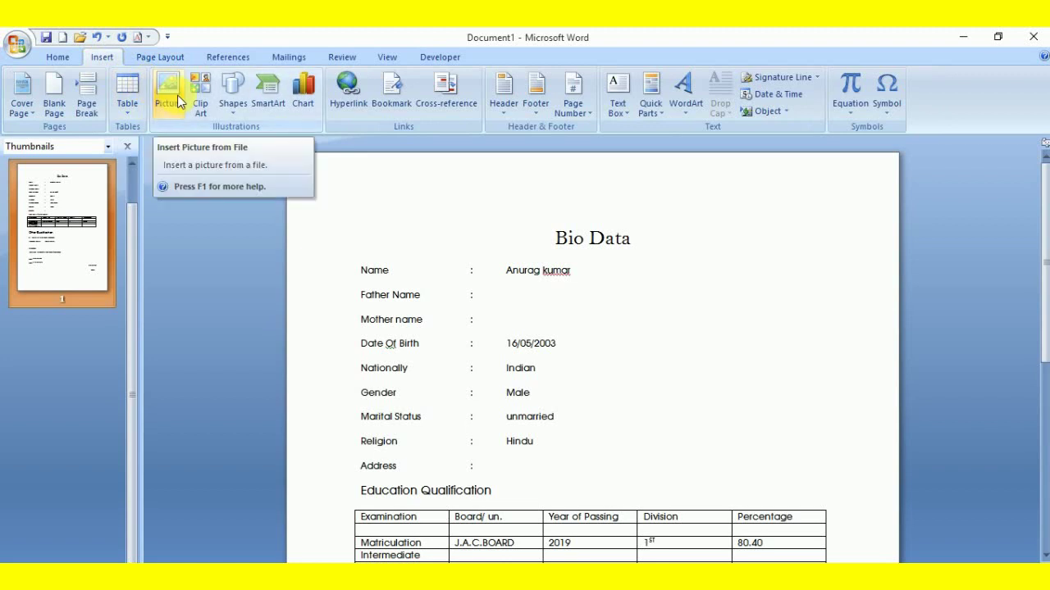
click(76, 57)
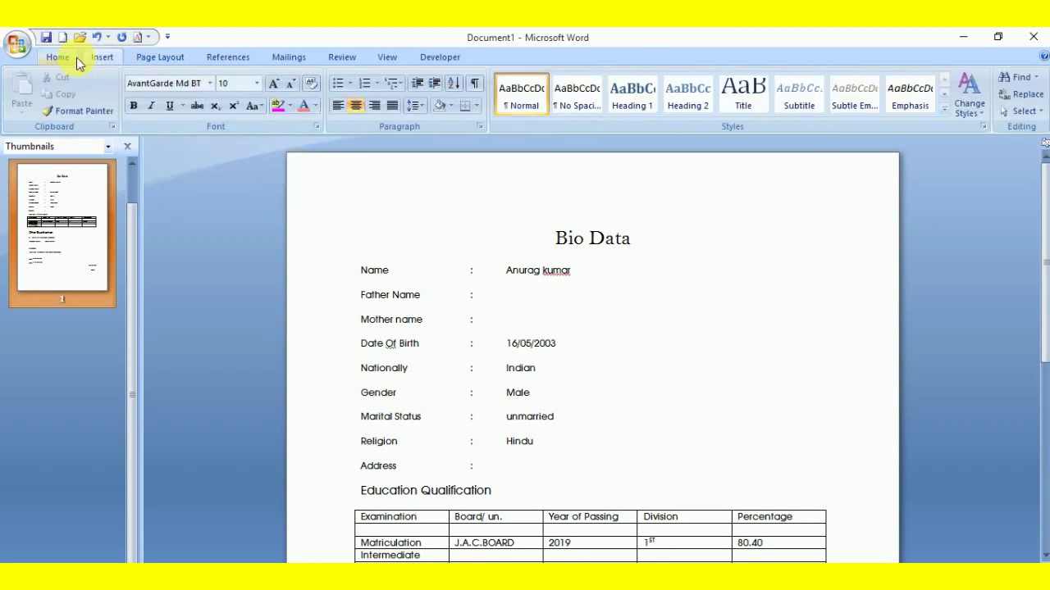
click(288, 60)
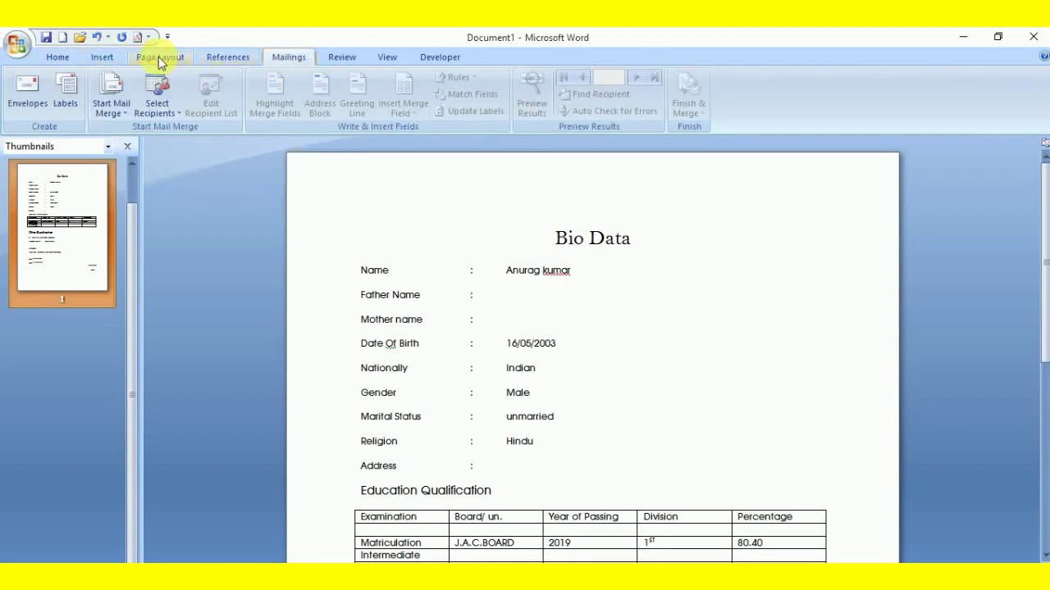
click(108, 57)
click(170, 103)
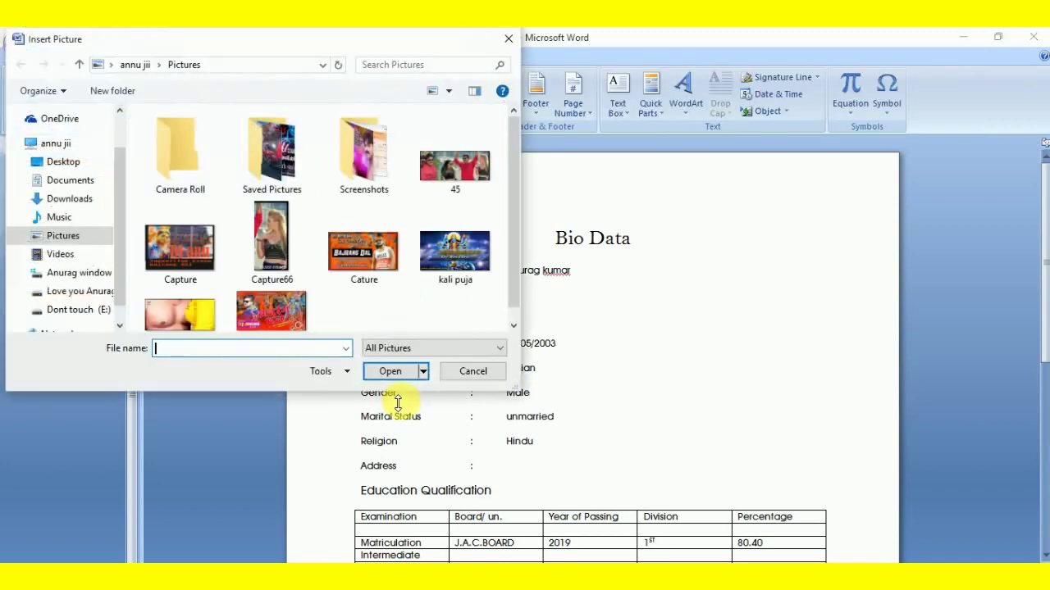
scroll(357, 312, down, 1)
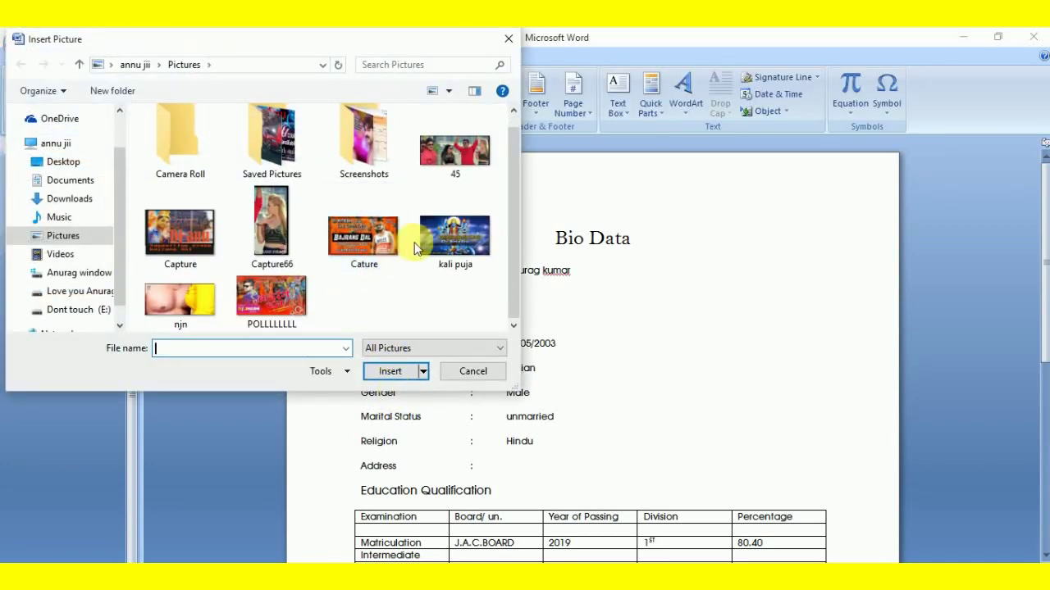
click(508, 37)
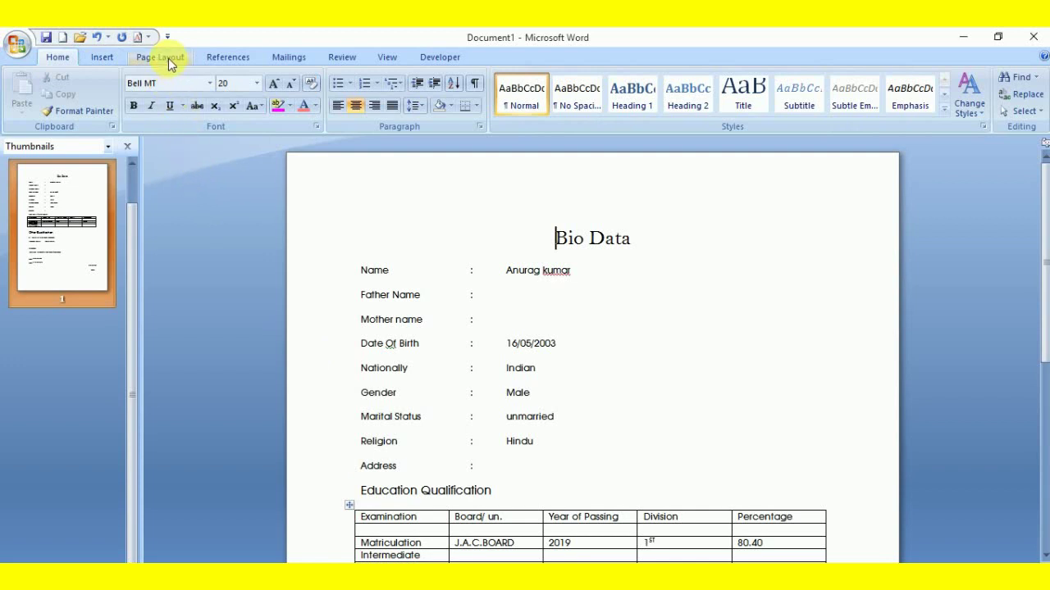
Step: Draw a rectangle to the right of the Name–Gender lines as the photo frame
click(103, 58)
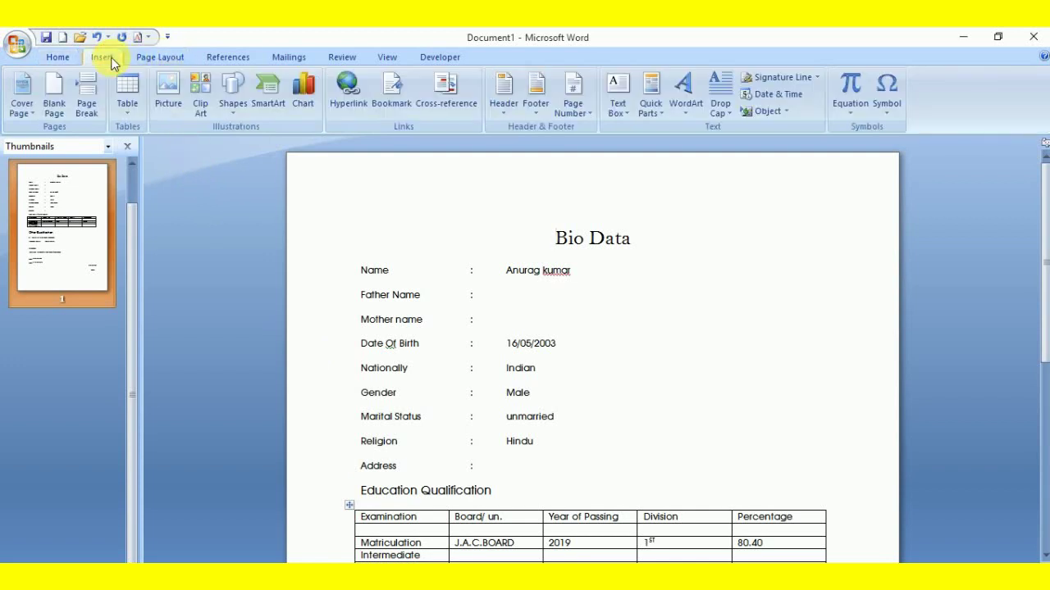
click(234, 106)
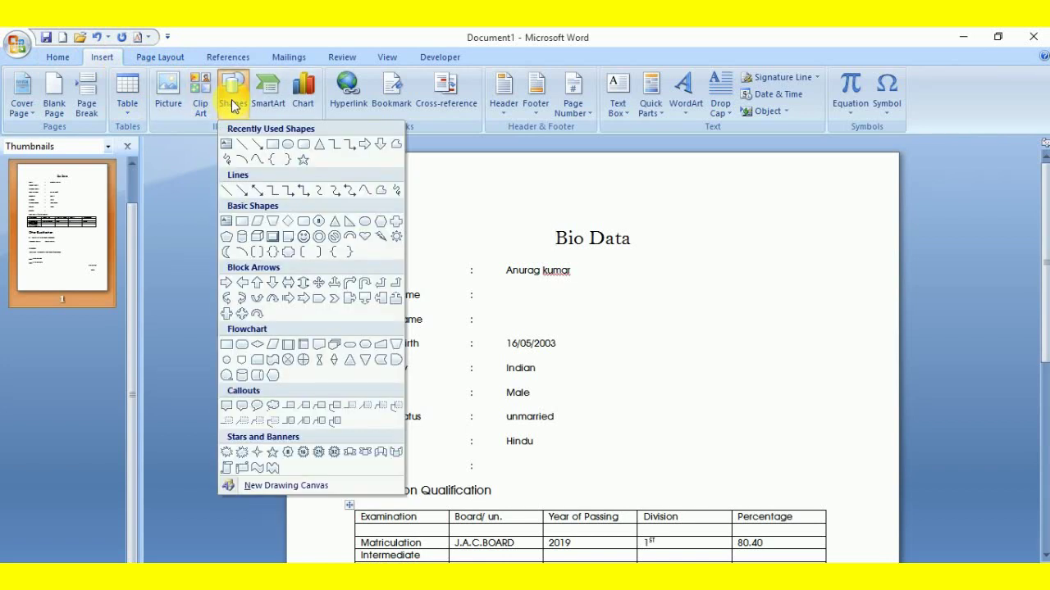
click(271, 150)
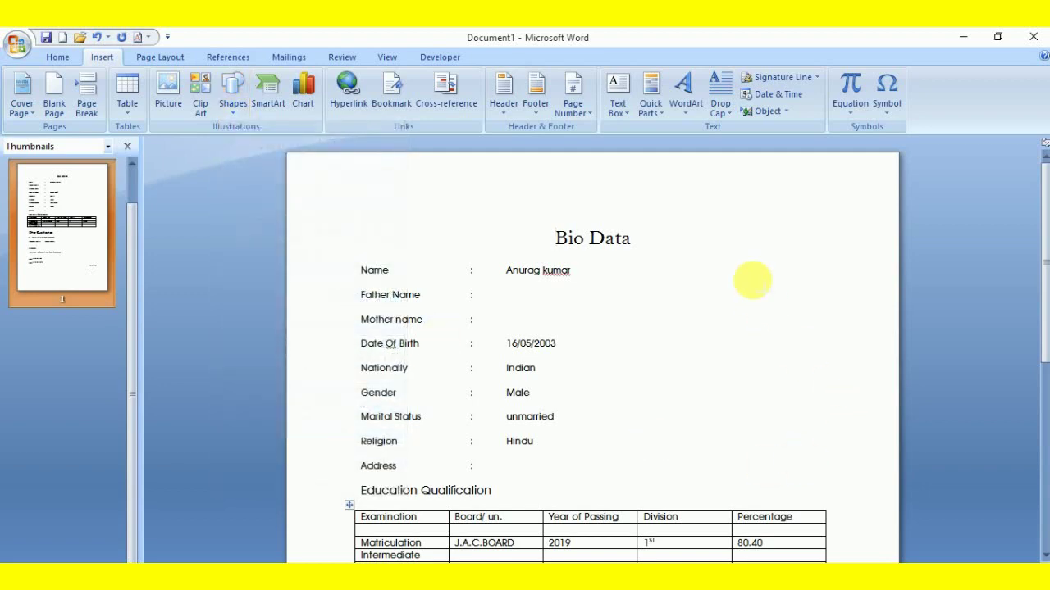
drag(755, 272, 852, 383)
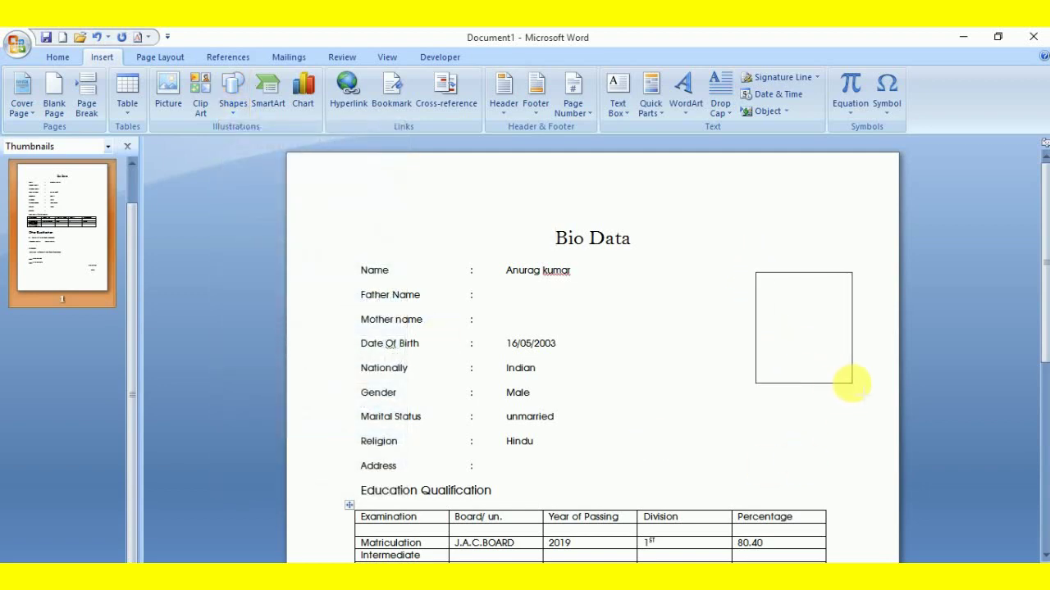
drag(852, 383, 852, 383)
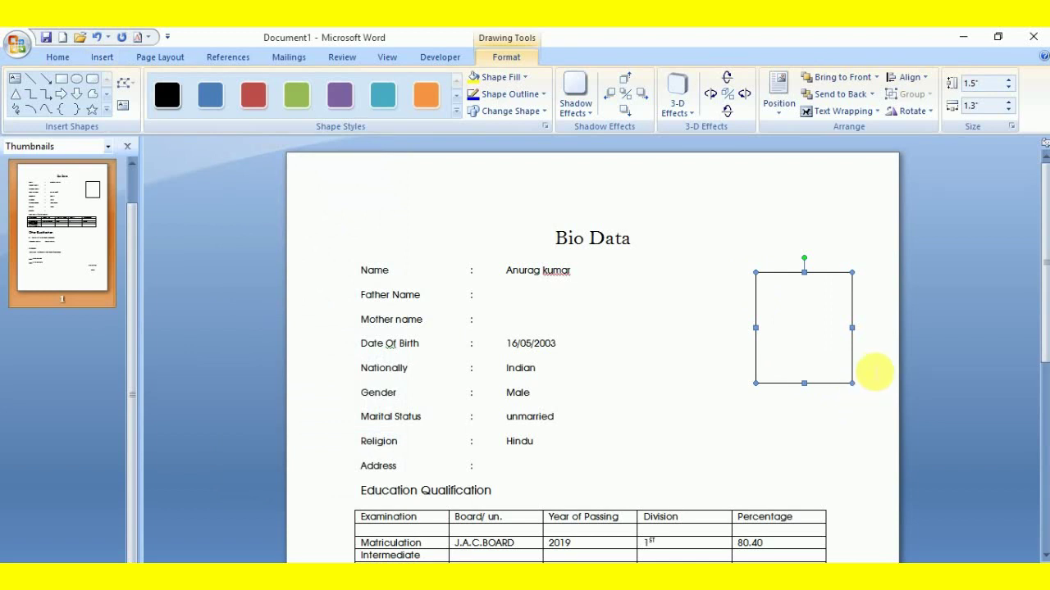
Step: Start a picture fill for the rectangle and browse the D: drive's My cute photos folders
click(515, 79)
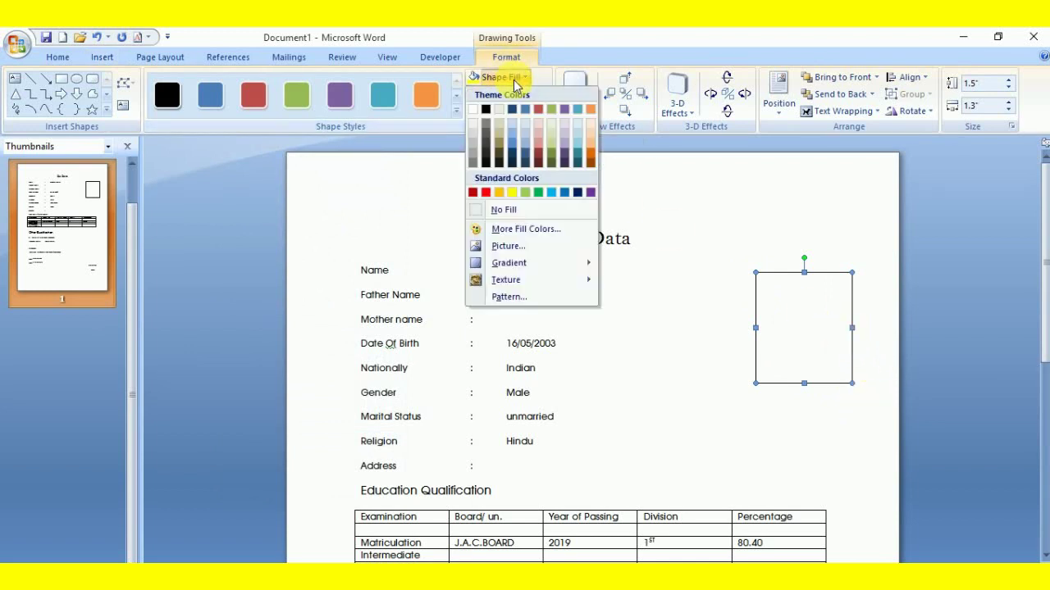
click(508, 248)
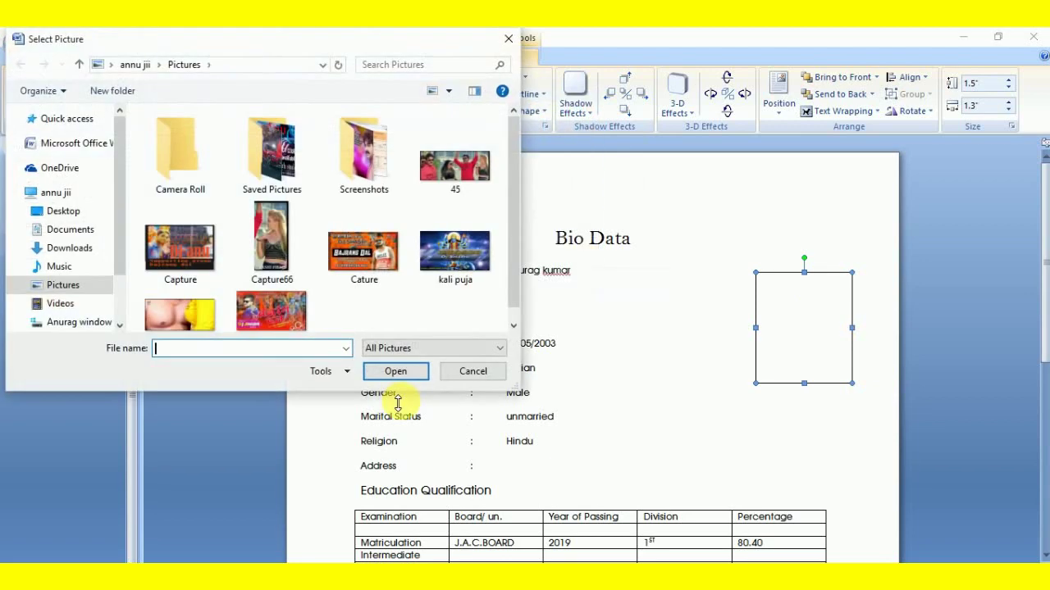
click(88, 321)
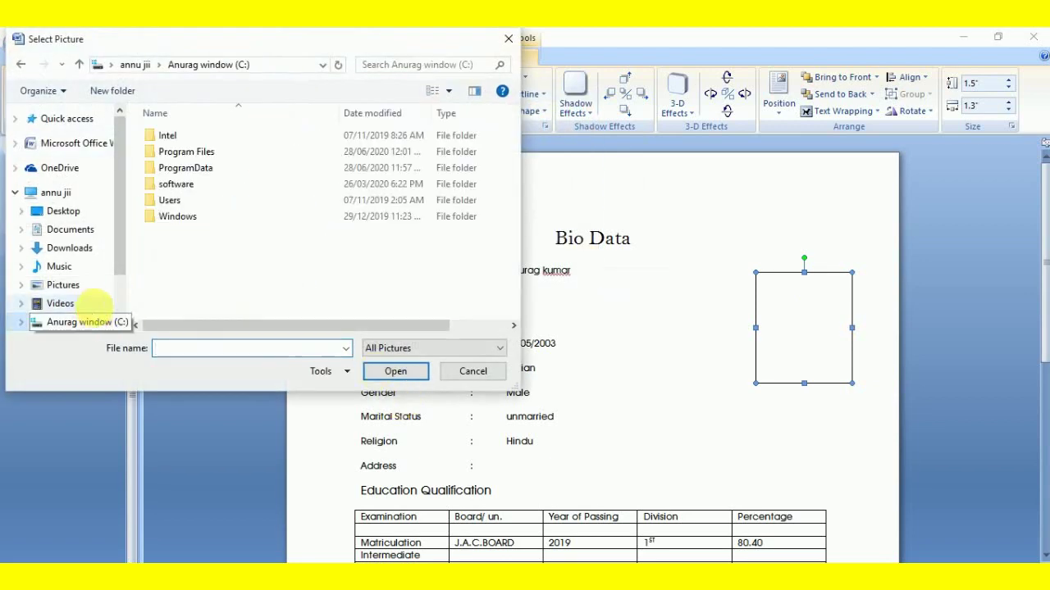
click(90, 266)
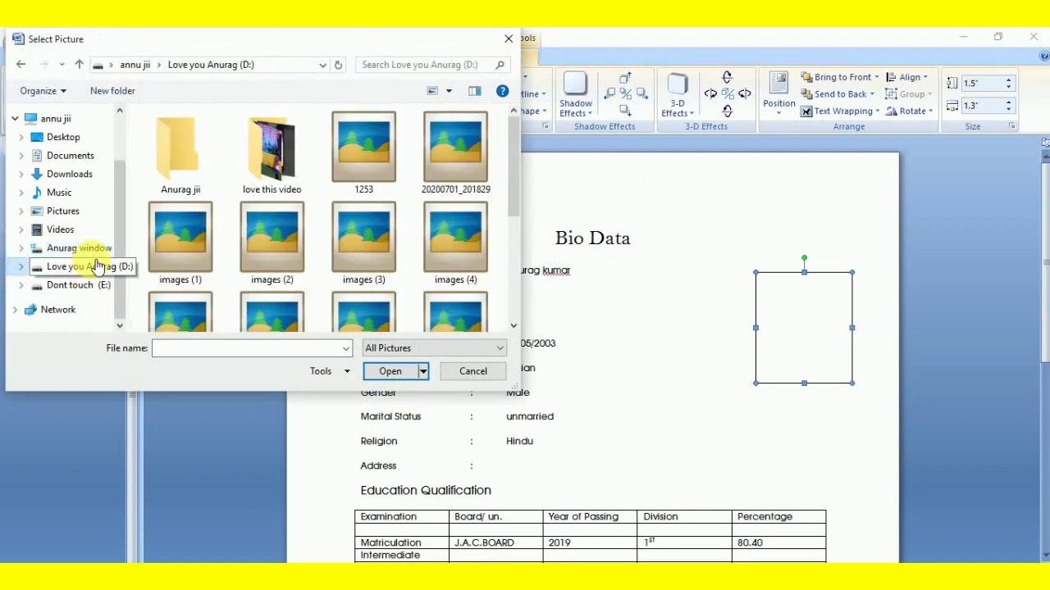
double_click(195, 162)
scroll(241, 211, down, 1)
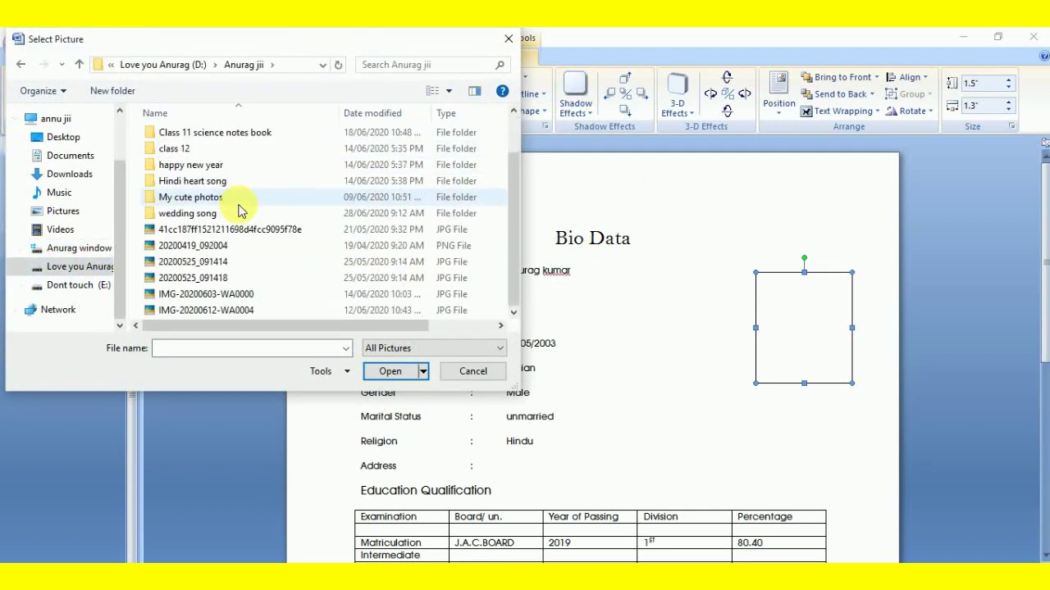
double_click(191, 198)
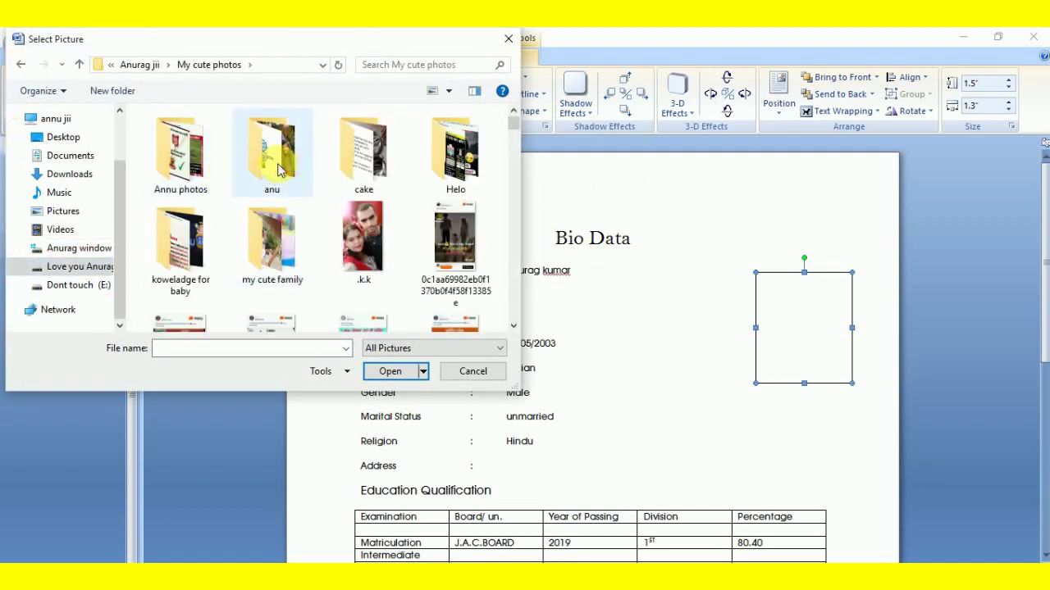
click(199, 166)
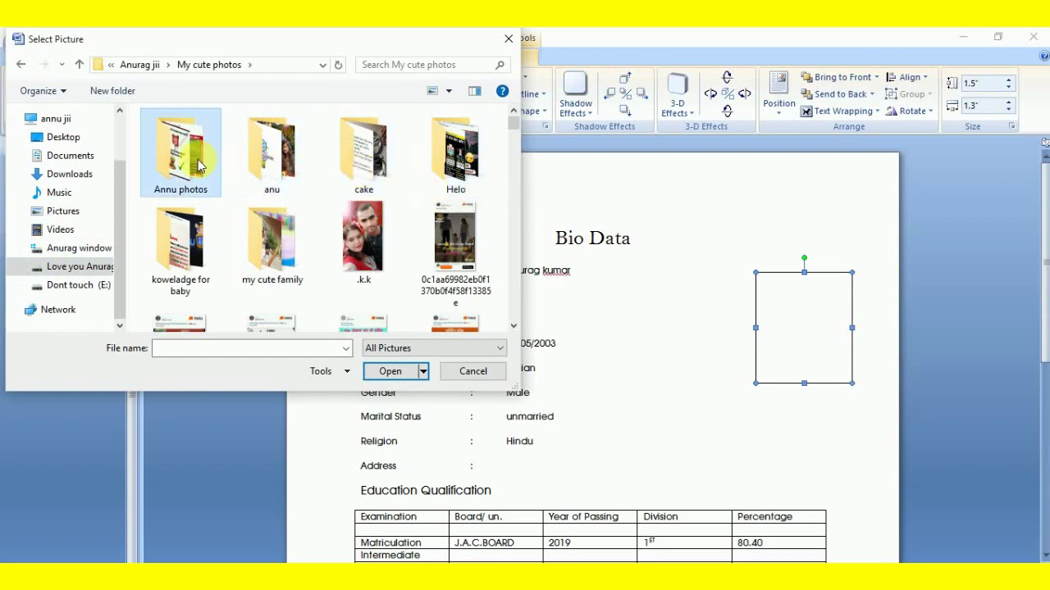
double_click(199, 166)
click(21, 64)
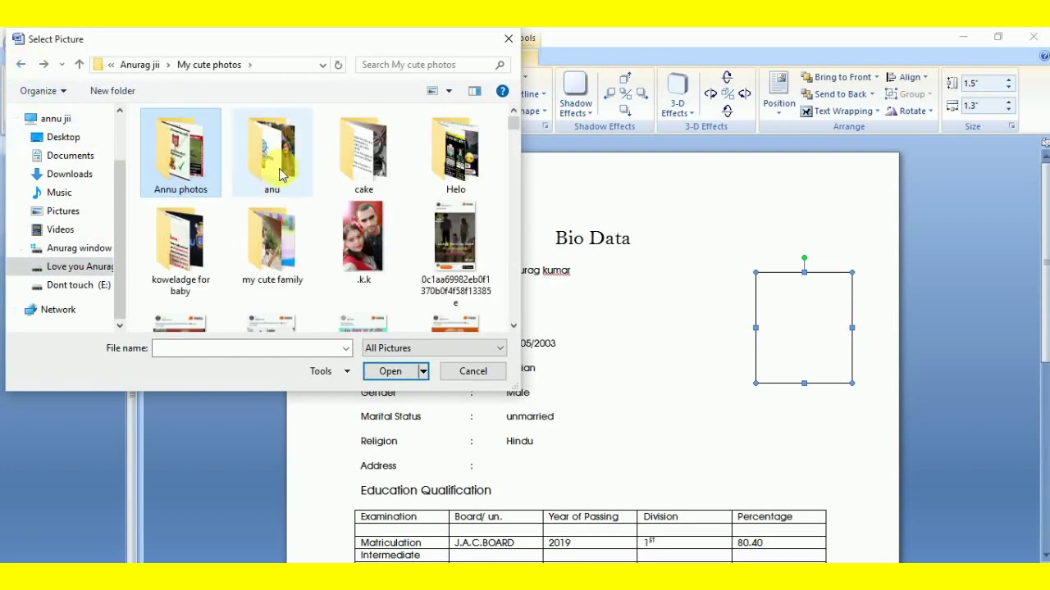
double_click(279, 174)
scroll(255, 174, down, 5)
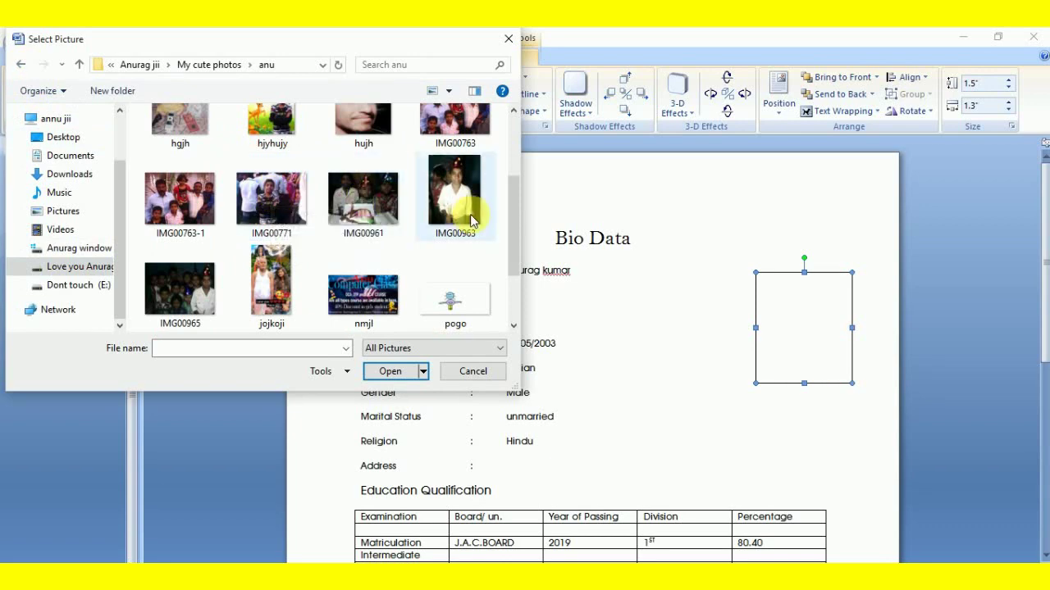
scroll(290, 209, up, 3)
click(21, 64)
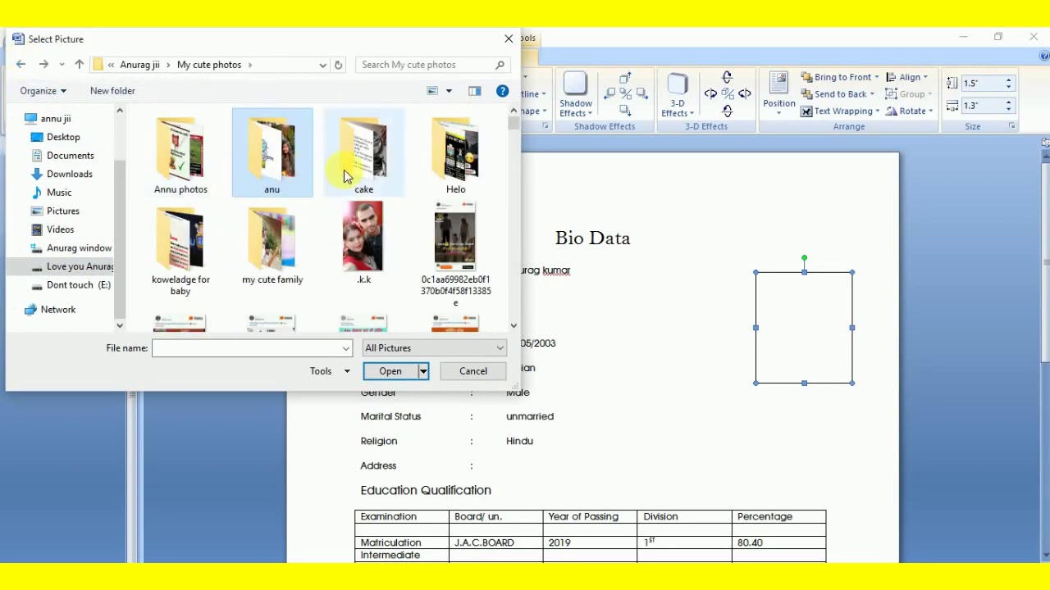
Step: Fill the frame with photo 20181222_221327 from the my cute family folder
scroll(360, 181, down, 1)
double_click(261, 174)
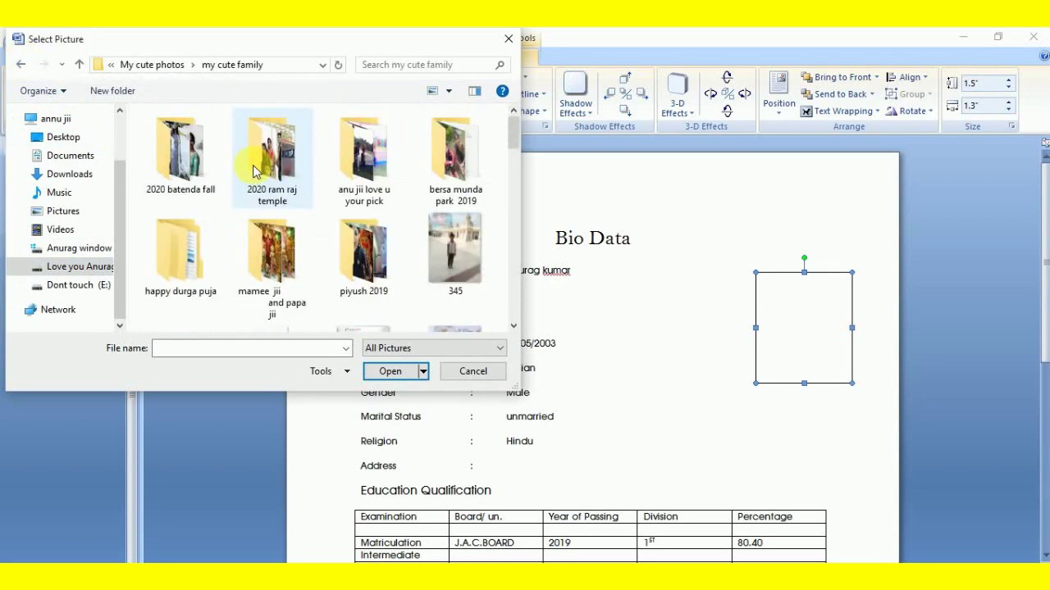
double_click(361, 168)
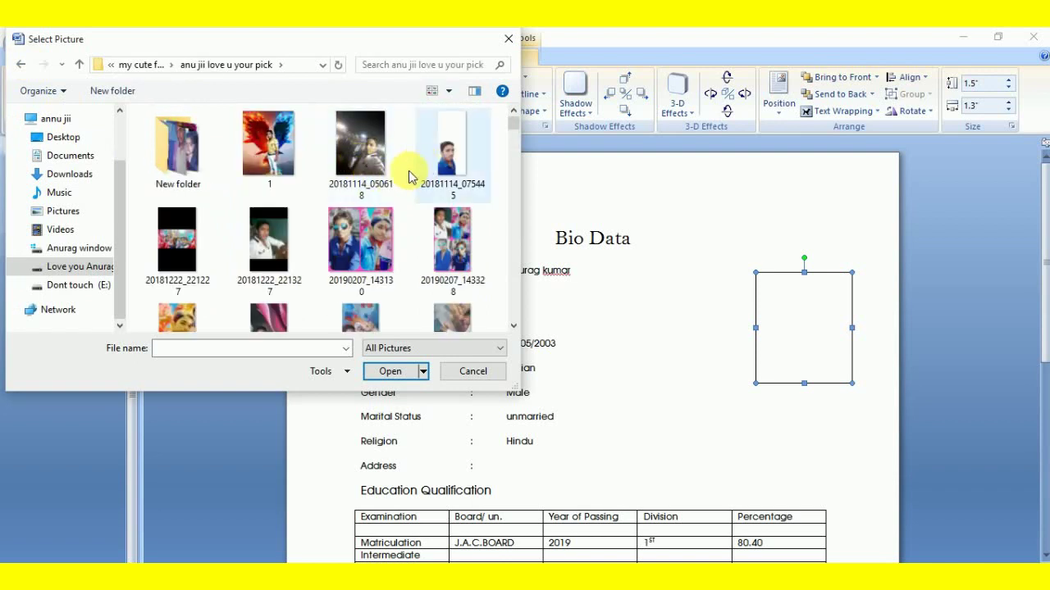
scroll(276, 235, down, 1)
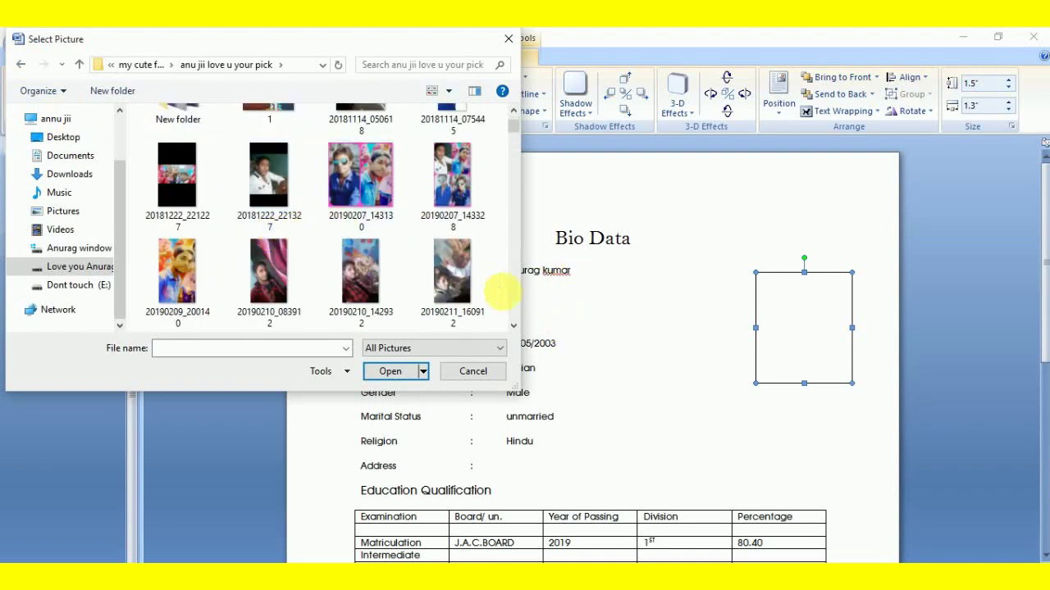
scroll(421, 239, down, 2)
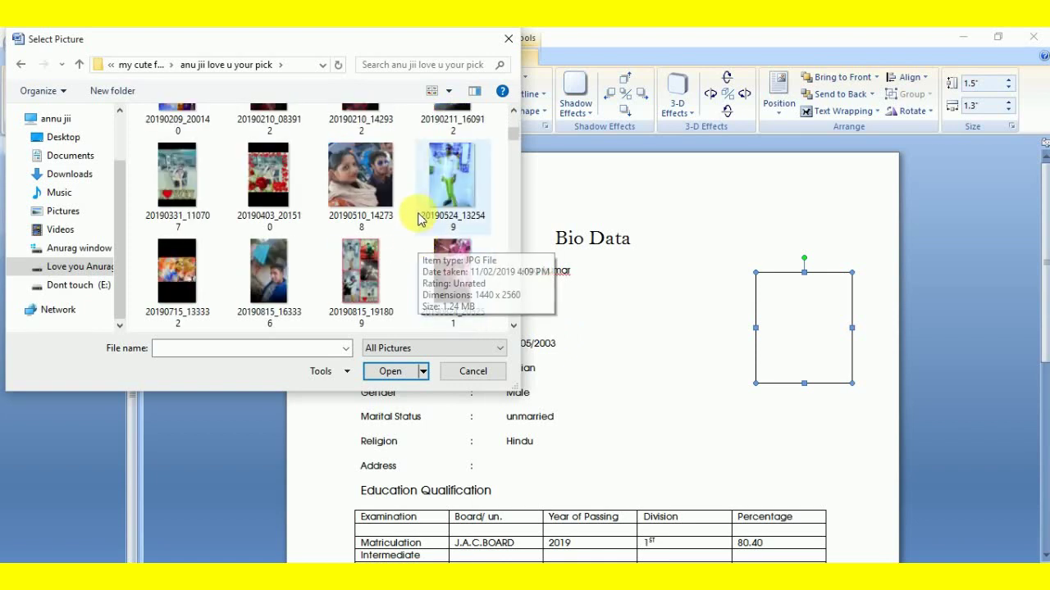
scroll(298, 254, up, 3)
scroll(340, 228, up, 1)
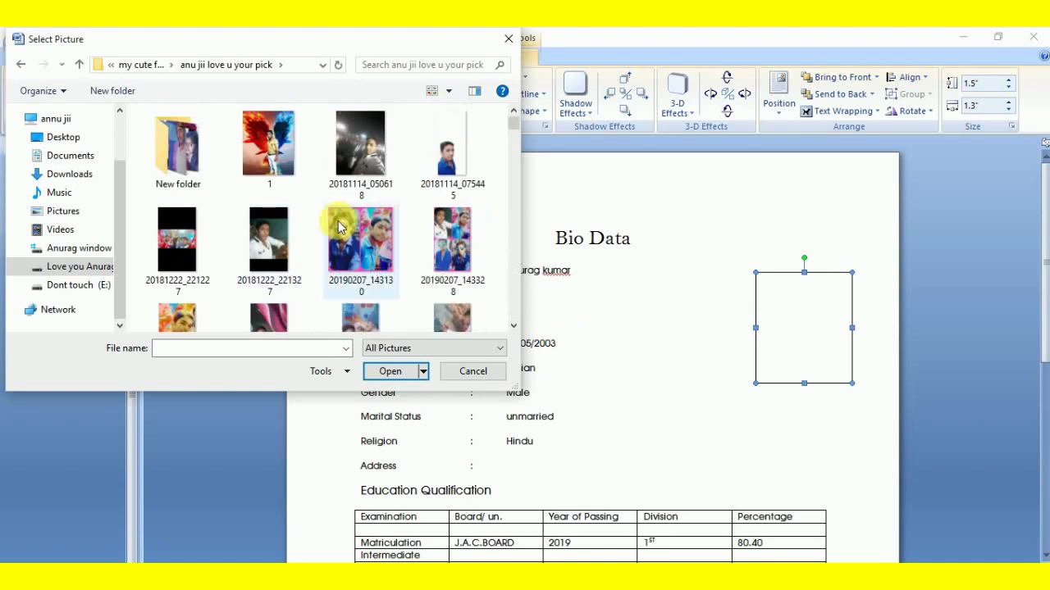
click(269, 238)
click(390, 371)
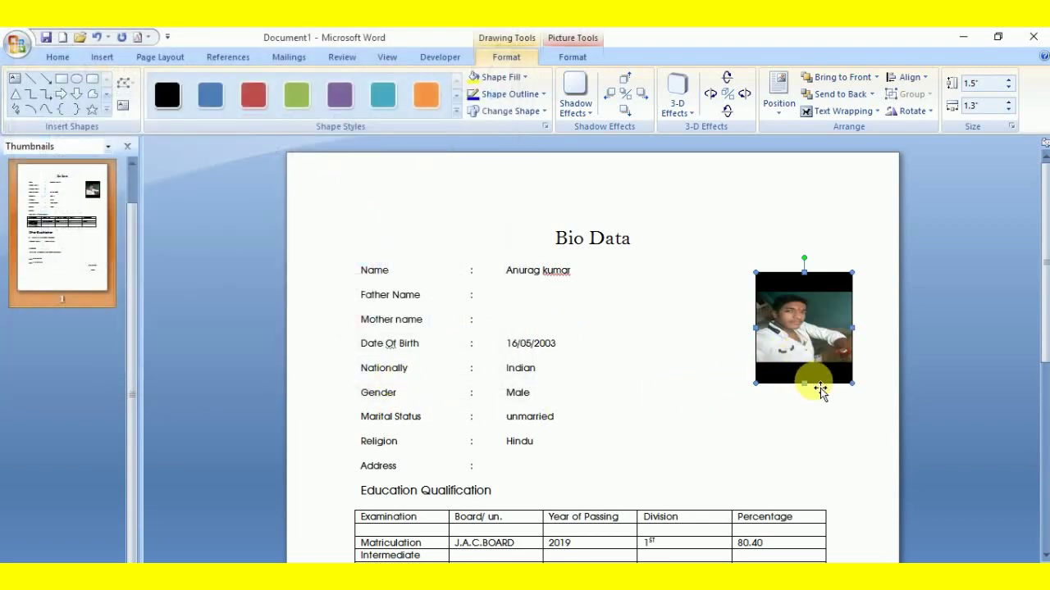
Step: Stretch the photo frame to 1.69 inches tall
drag(819, 387, 819, 401)
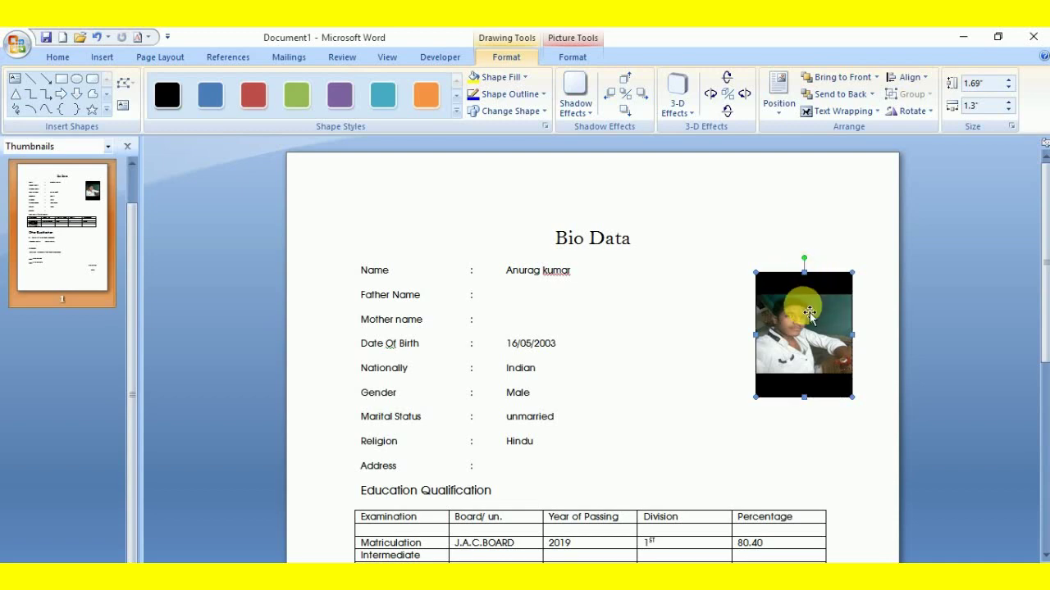
click(648, 329)
scroll(673, 363, down, 2)
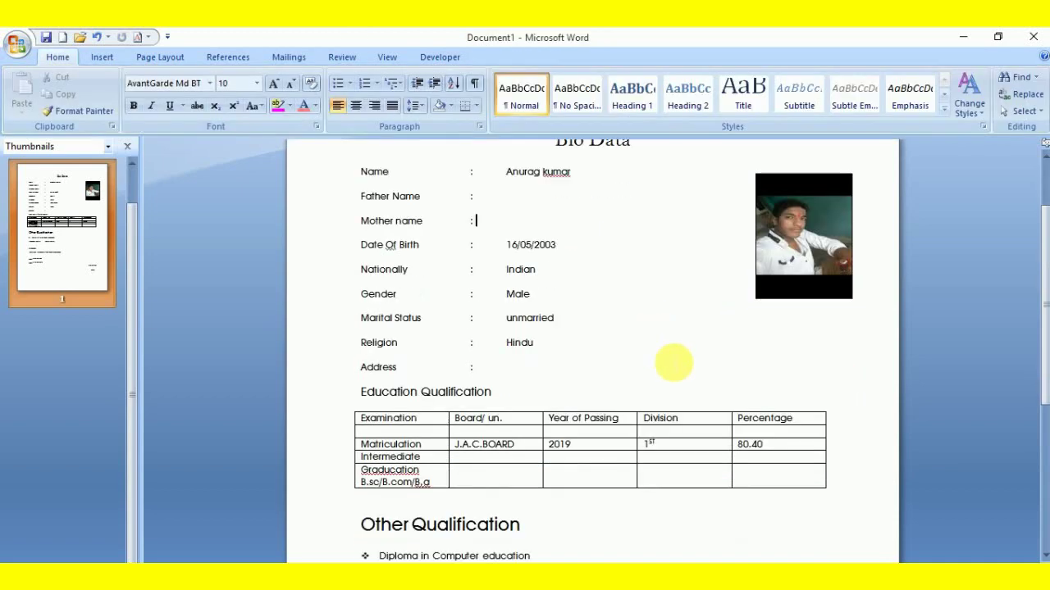
scroll(673, 362, up, 2)
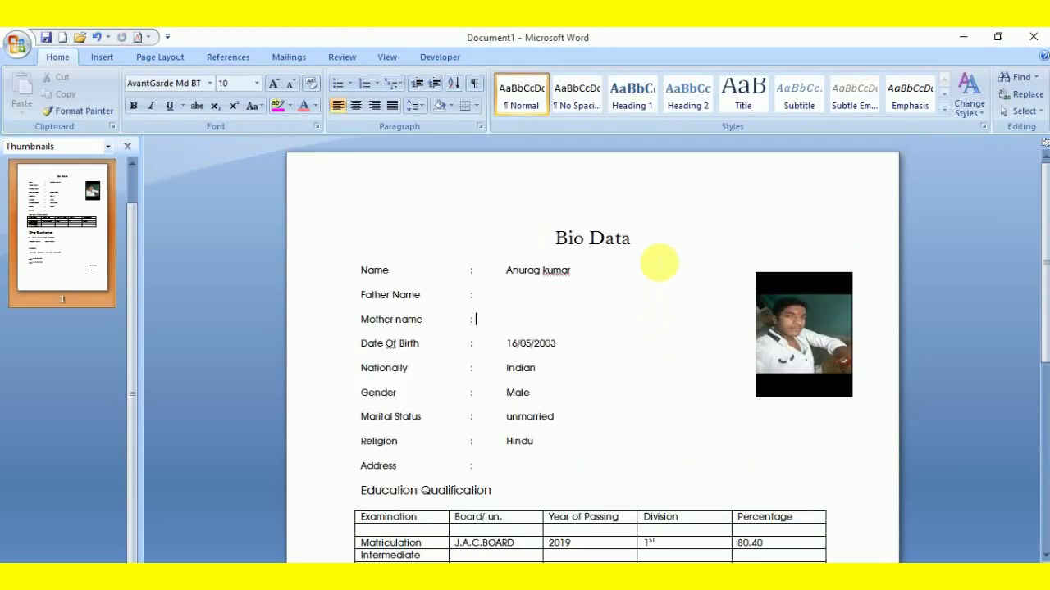
Step: Check the Bio Data title font and review the page down to the signature
drag(648, 246, 504, 227)
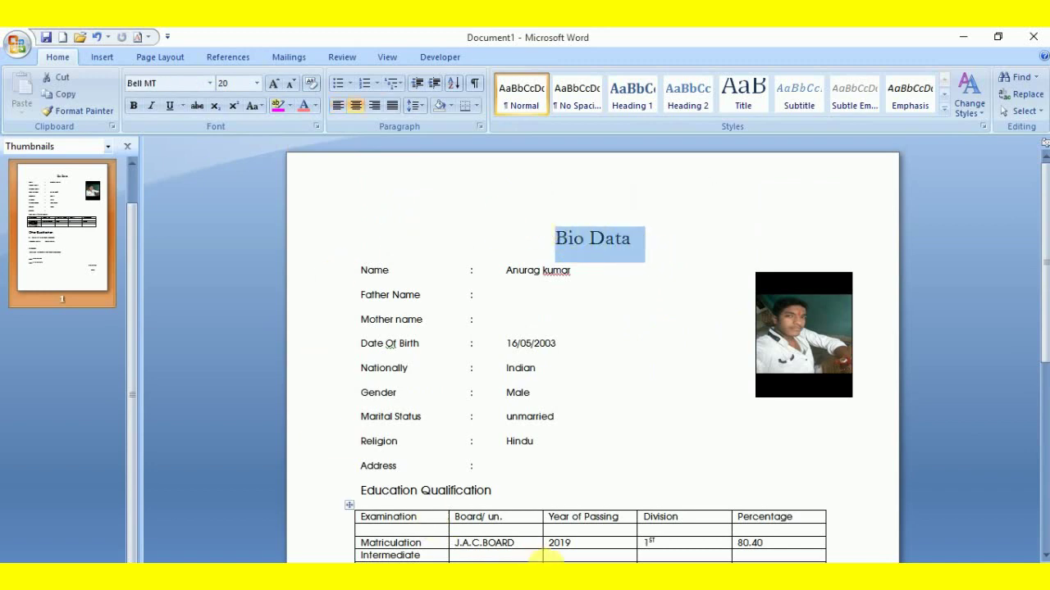
click(688, 336)
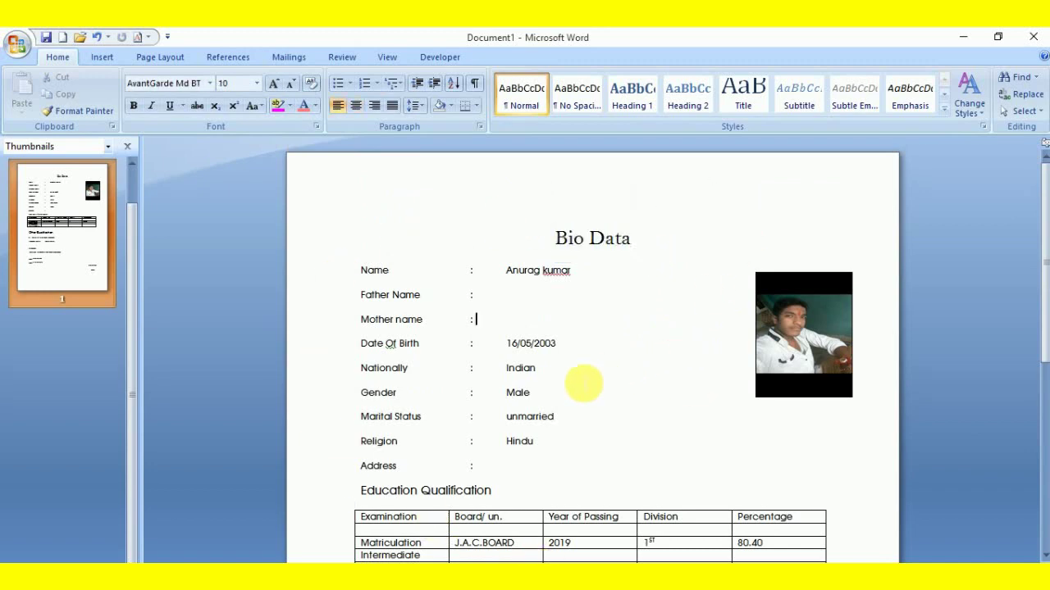
scroll(579, 385, down, 3)
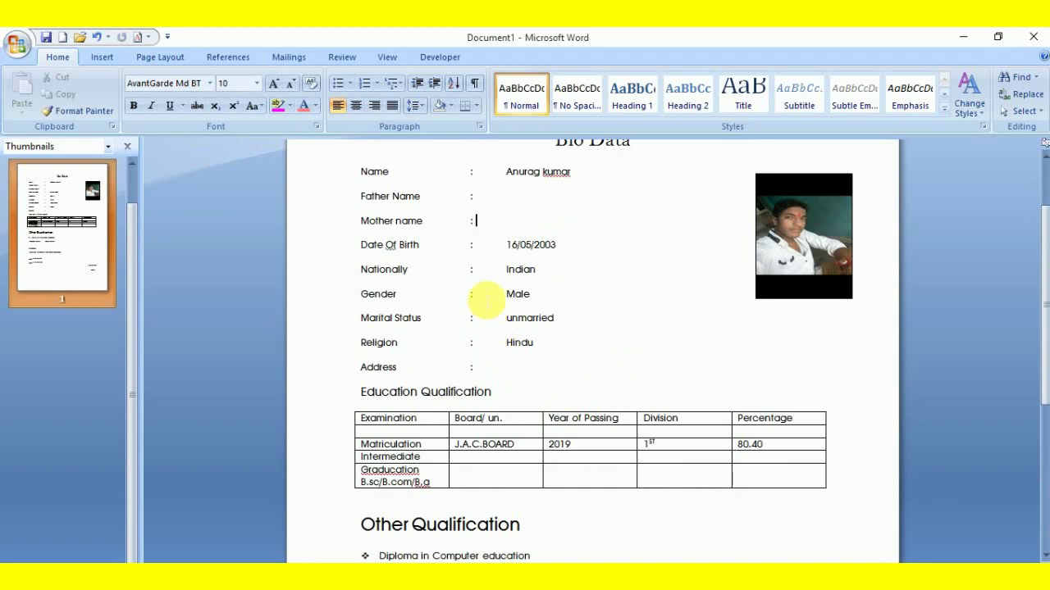
scroll(603, 270, up, 3)
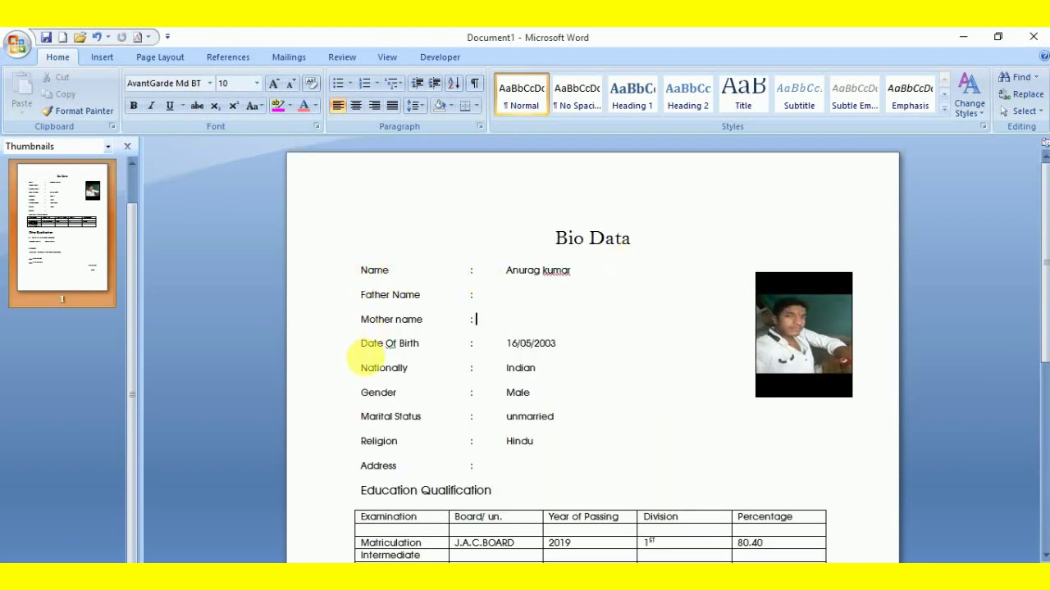
scroll(383, 441, down, 1)
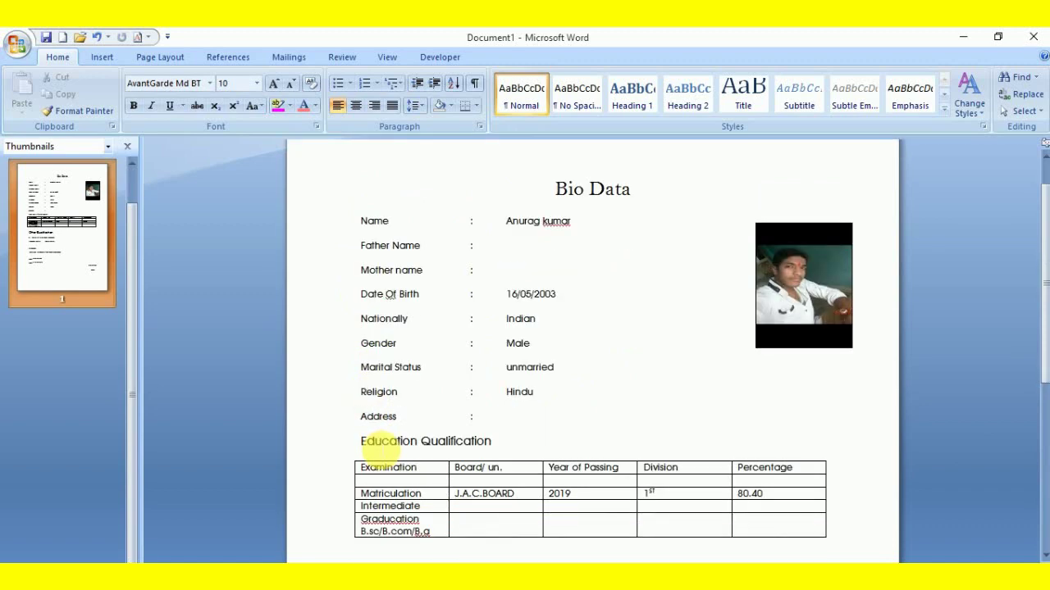
scroll(384, 441, down, 1)
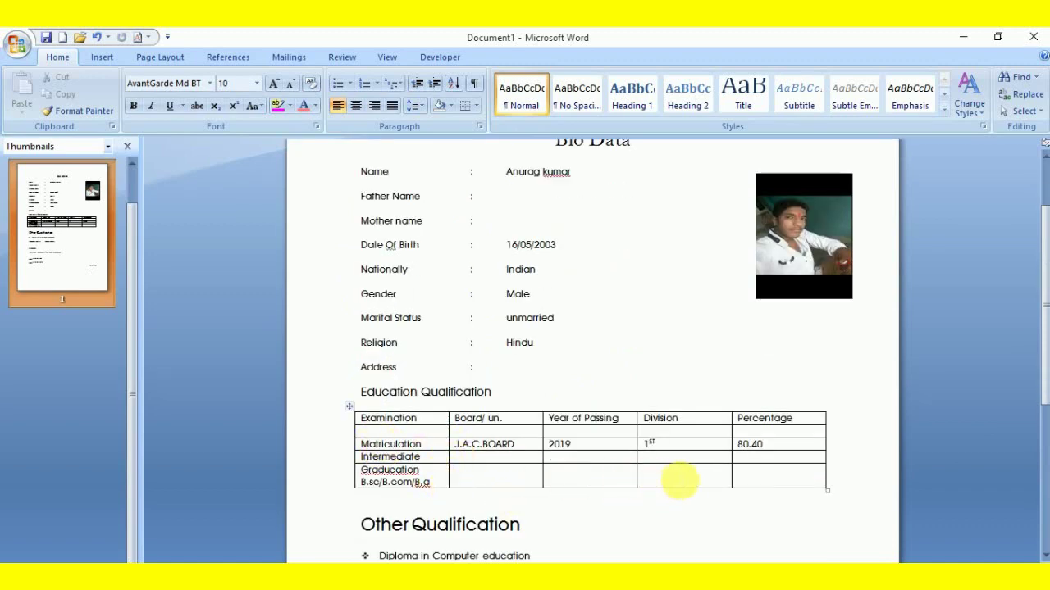
scroll(680, 481, down, 2)
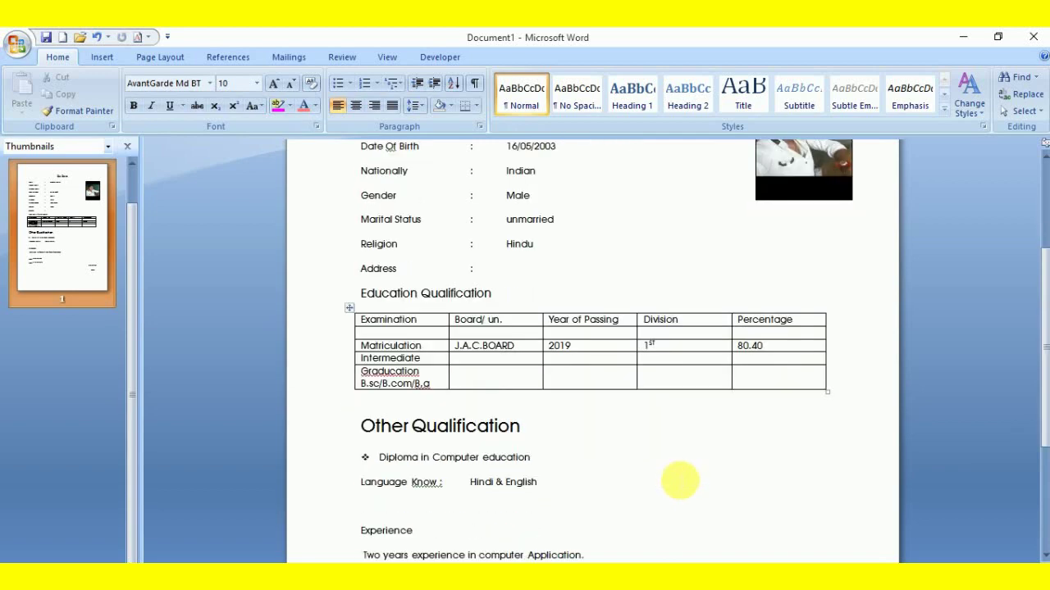
scroll(679, 480, down, 2)
scroll(680, 481, down, 1)
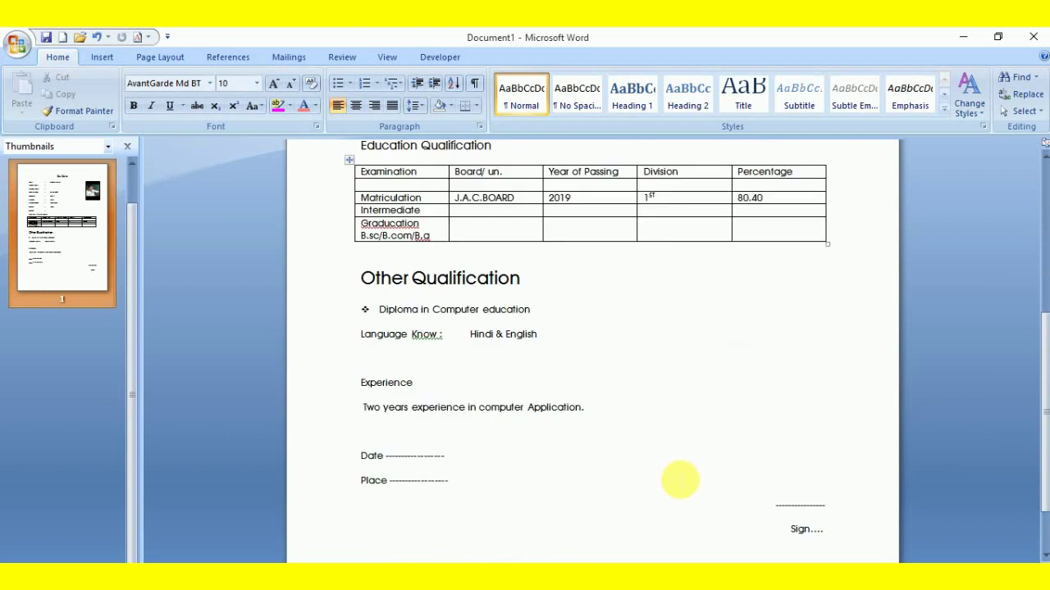
scroll(673, 487, down, 1)
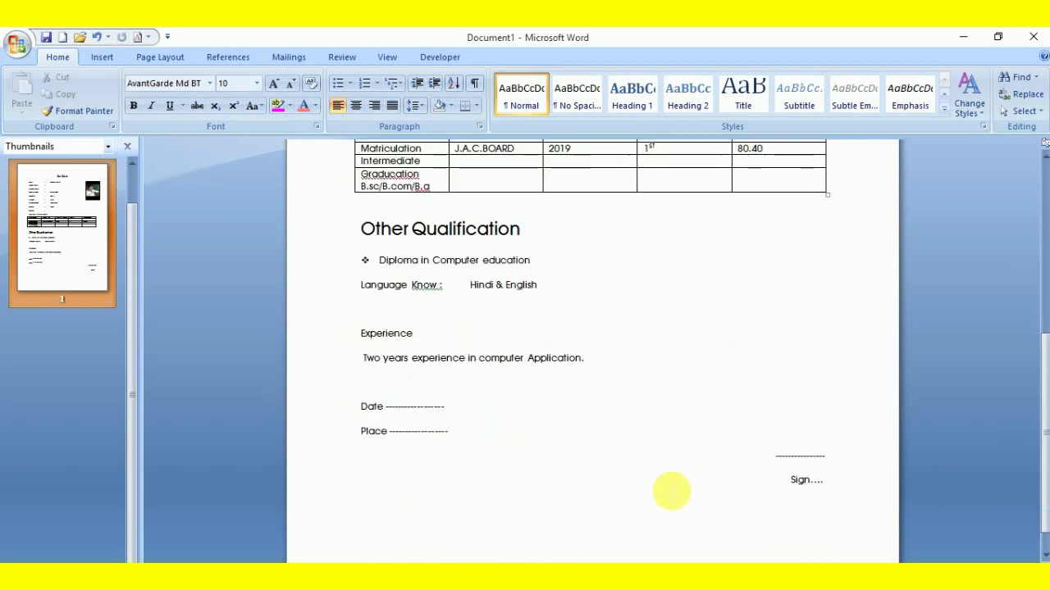